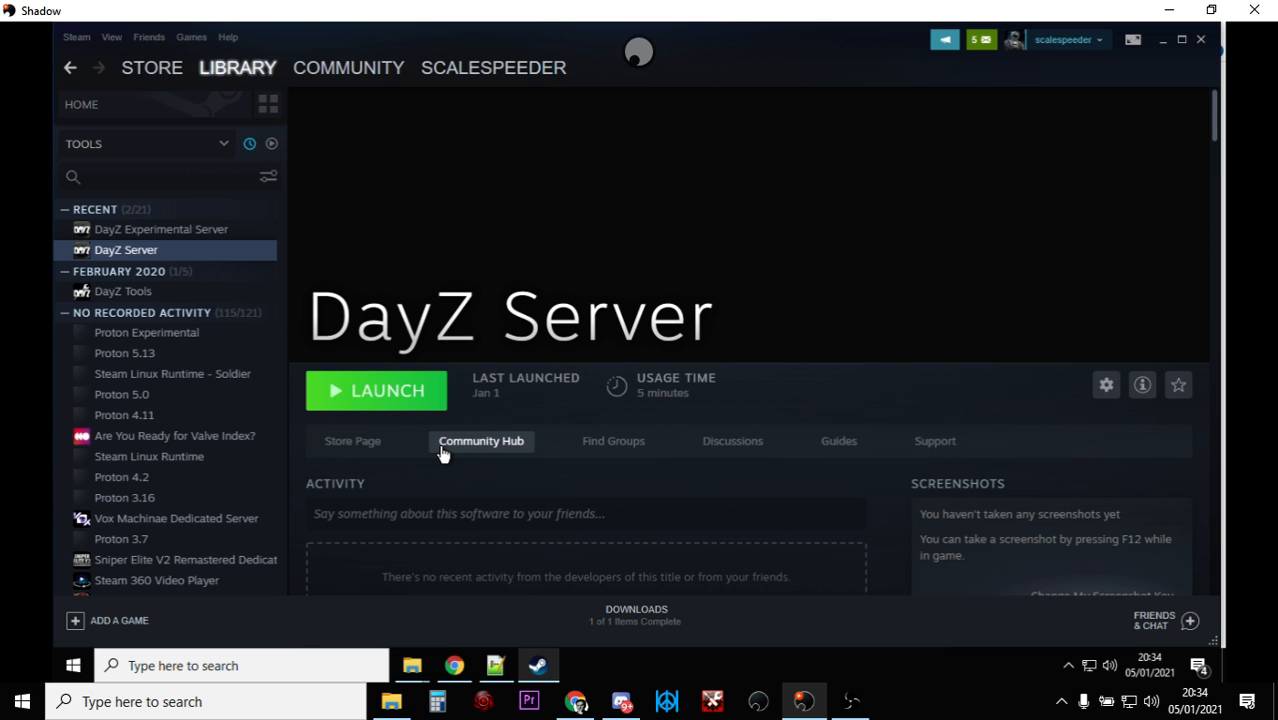
Open the Steam Workshop and find the DayZ workshop by searching for "dayz".
mouse_move(313, 80)
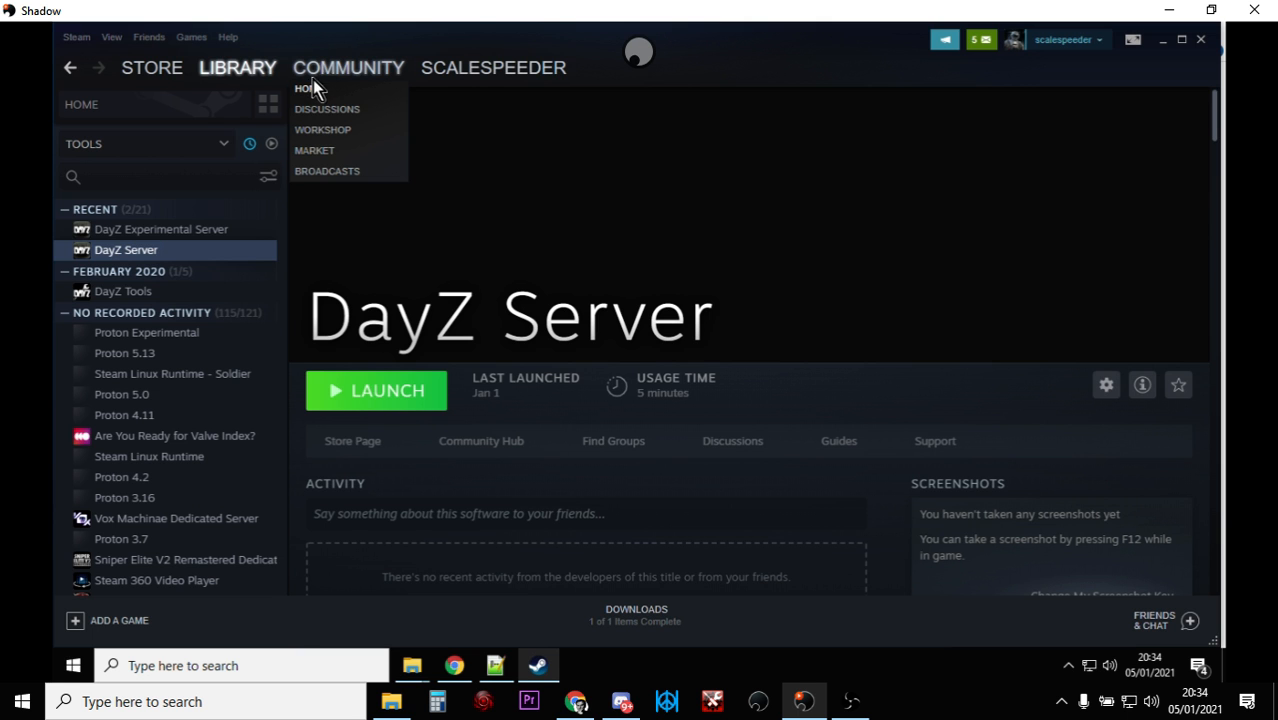
click(325, 131)
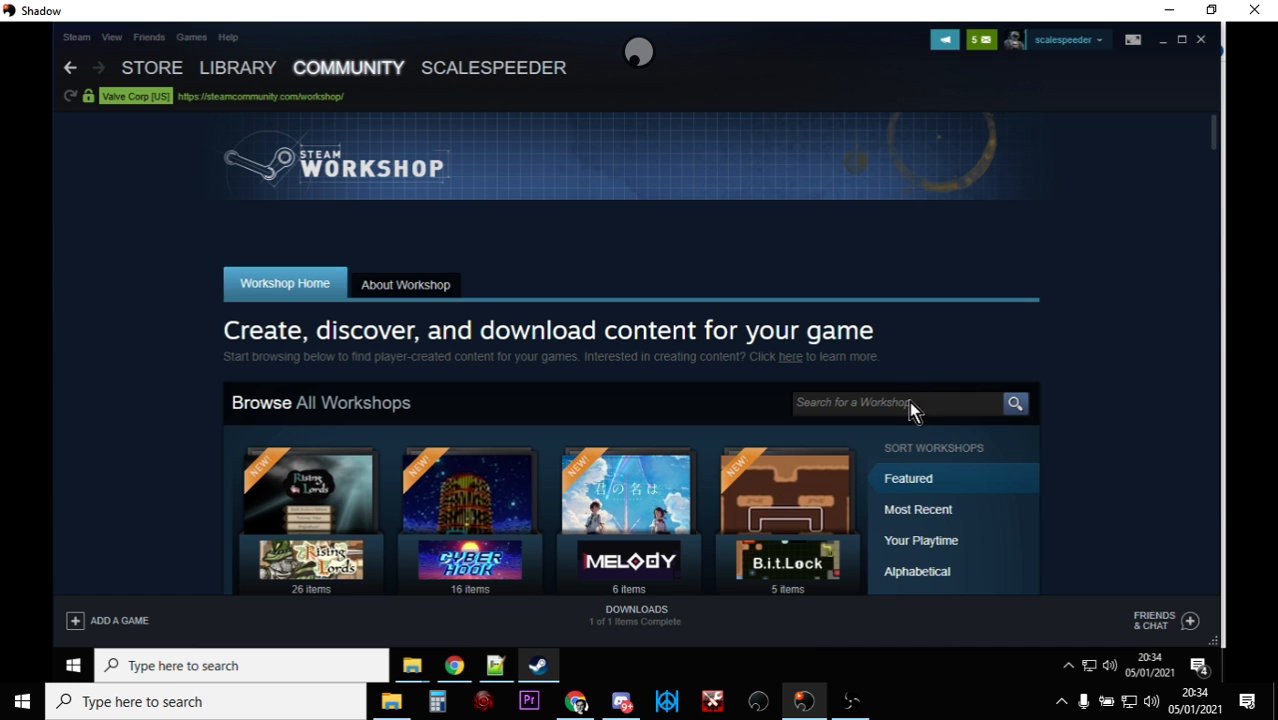
click(906, 400)
text(dayz)
click(817, 423)
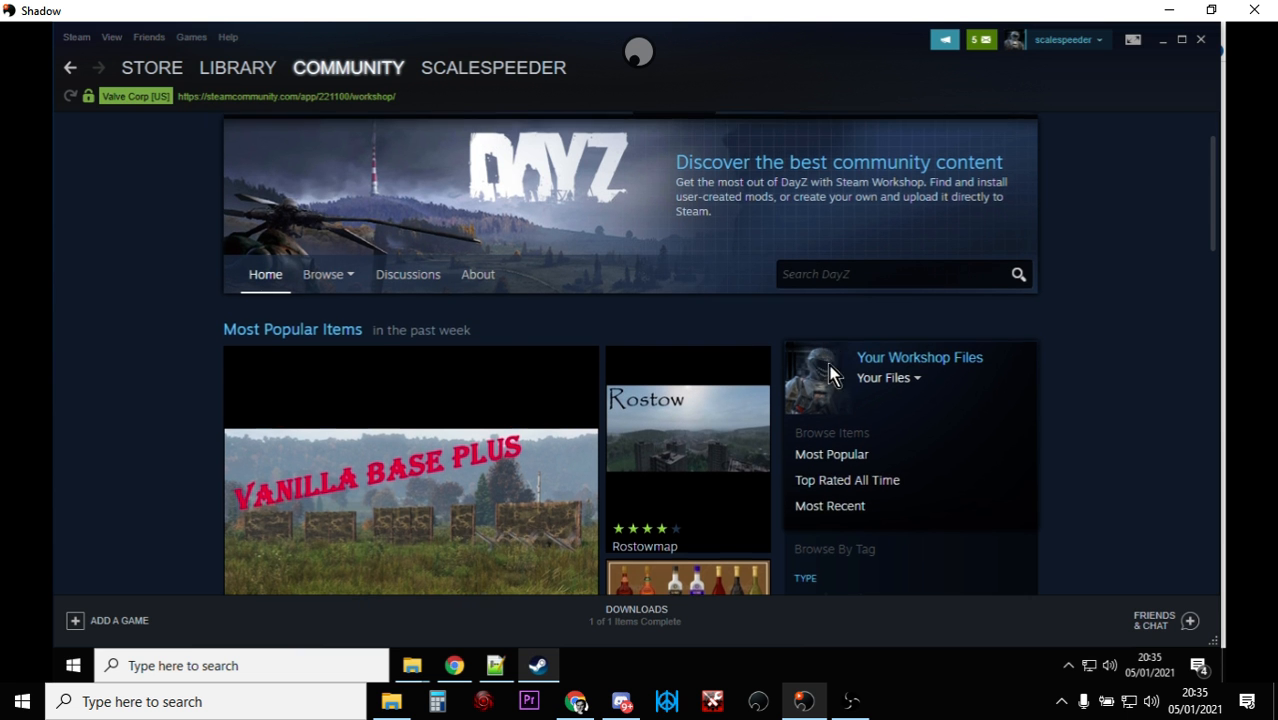
Search the DayZ workshop for "community online tools" and open the Community-Online-Tools mod page.
click(832, 275)
text(com)
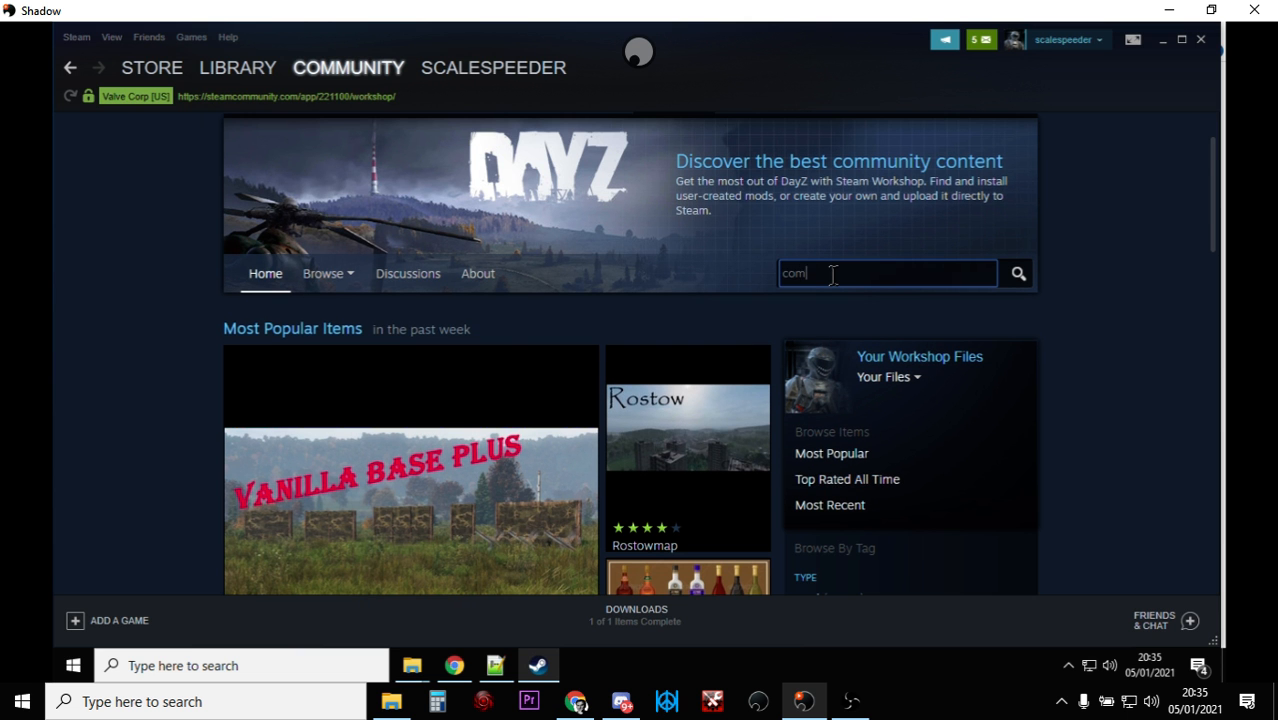
text(munity online tools)
key(Return)
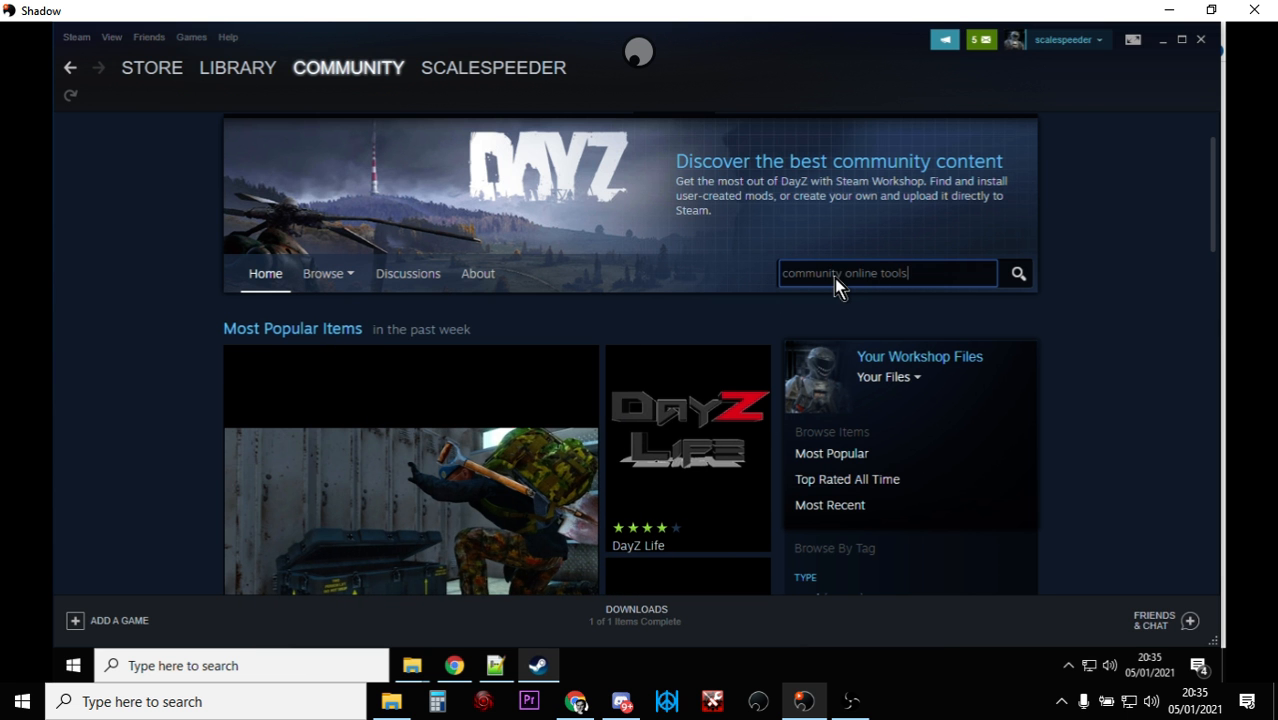
scroll(823, 296, down, 3)
click(320, 322)
Review the Community-Online-Tools page for its subscription status, required items, description and server installation instructions.
scroll(315, 325, down, 1)
scroll(315, 325, down, 3)
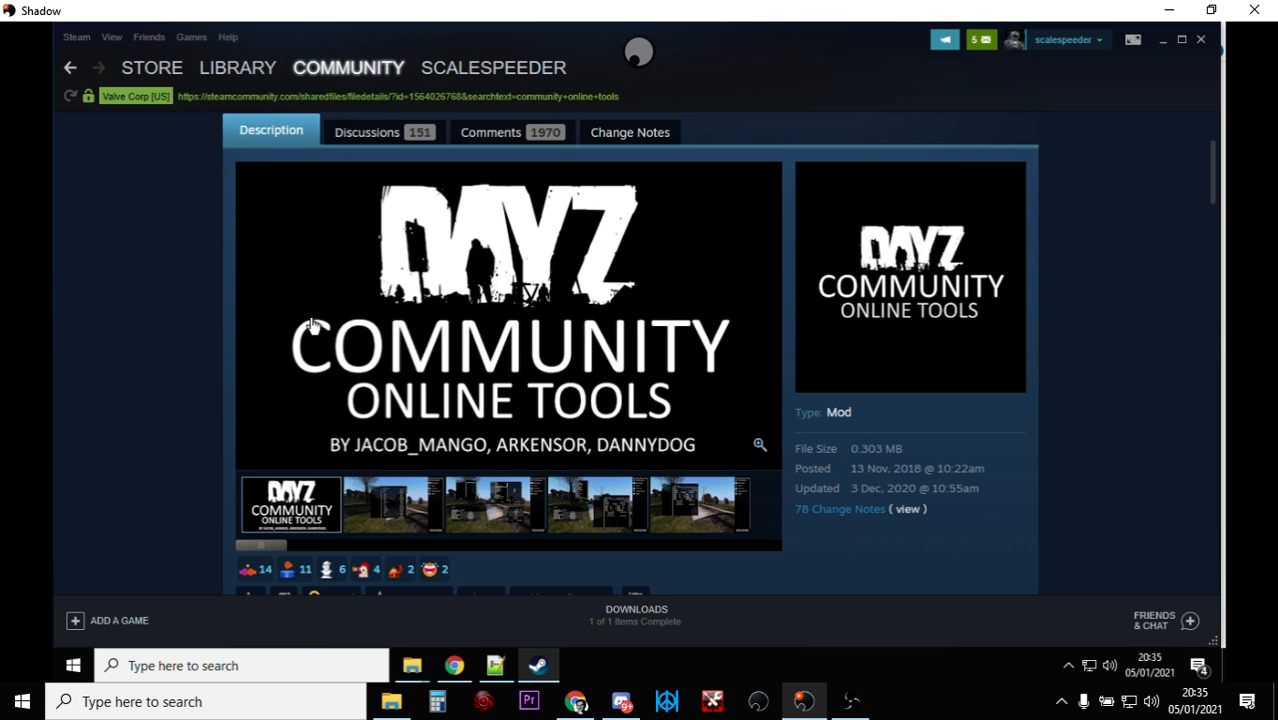
scroll(310, 328, down, 1)
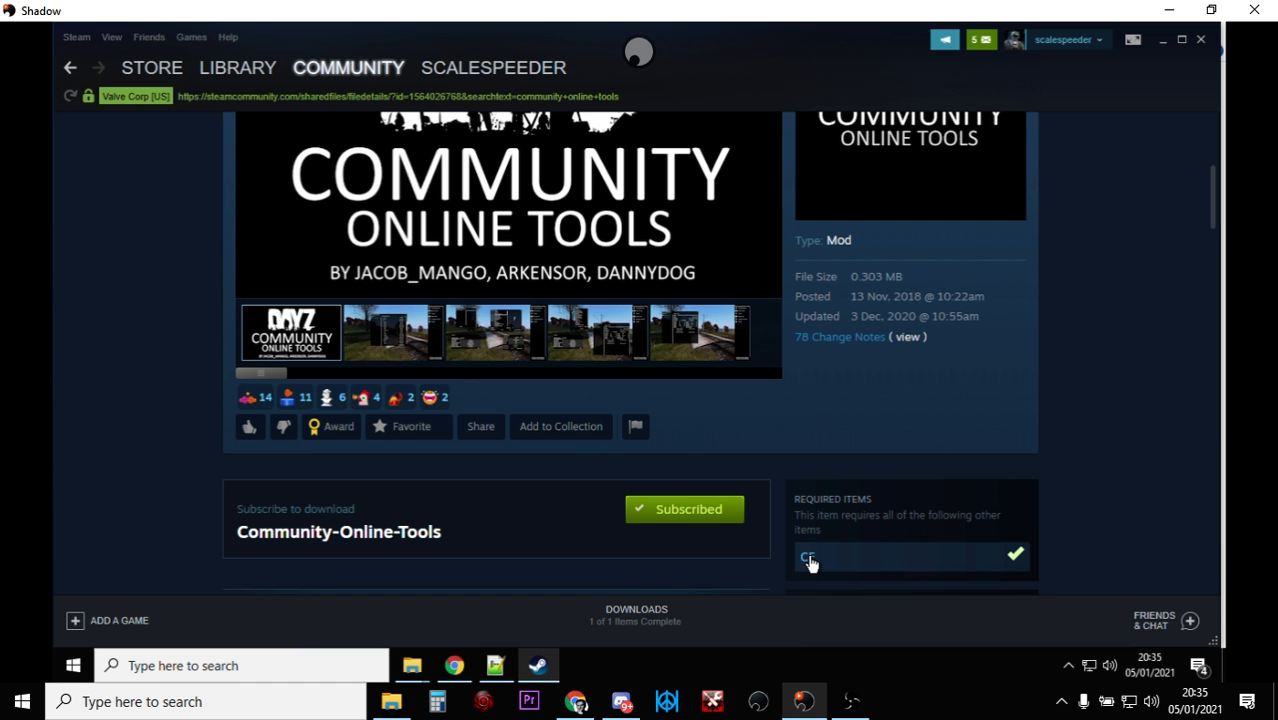
scroll(605, 295, up, 1)
scroll(603, 307, down, 1)
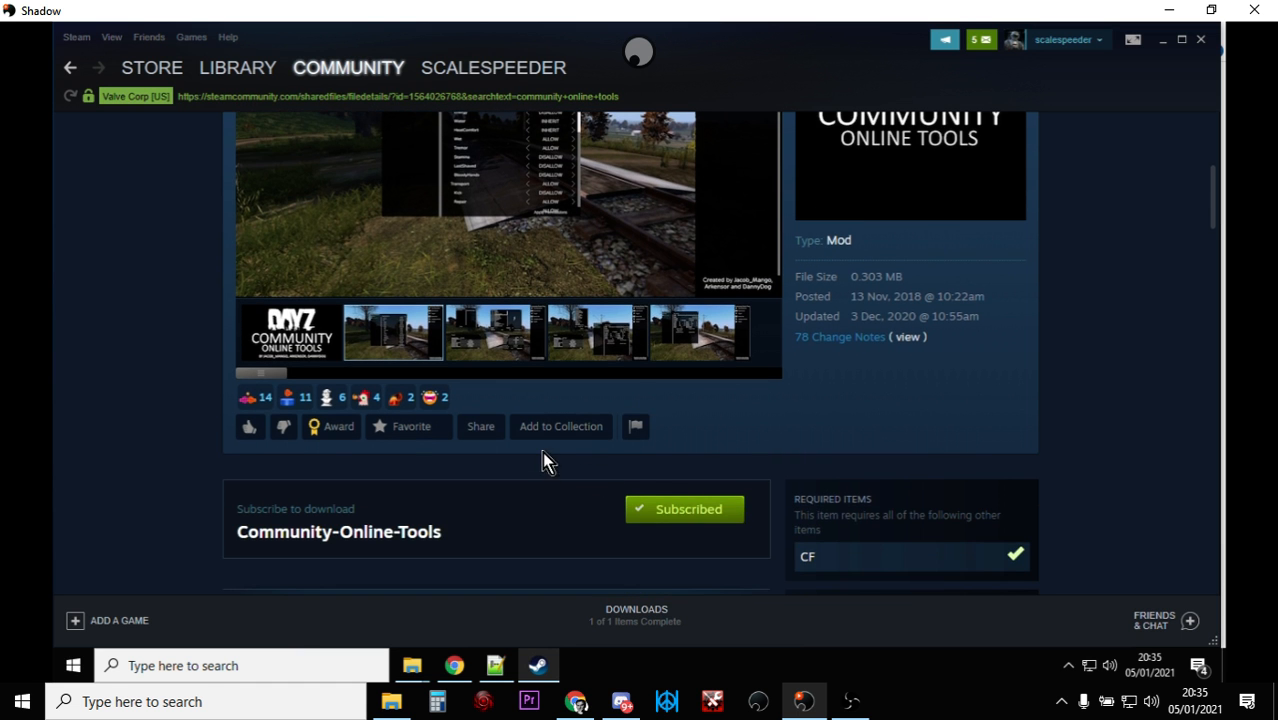
scroll(545, 461, down, 6)
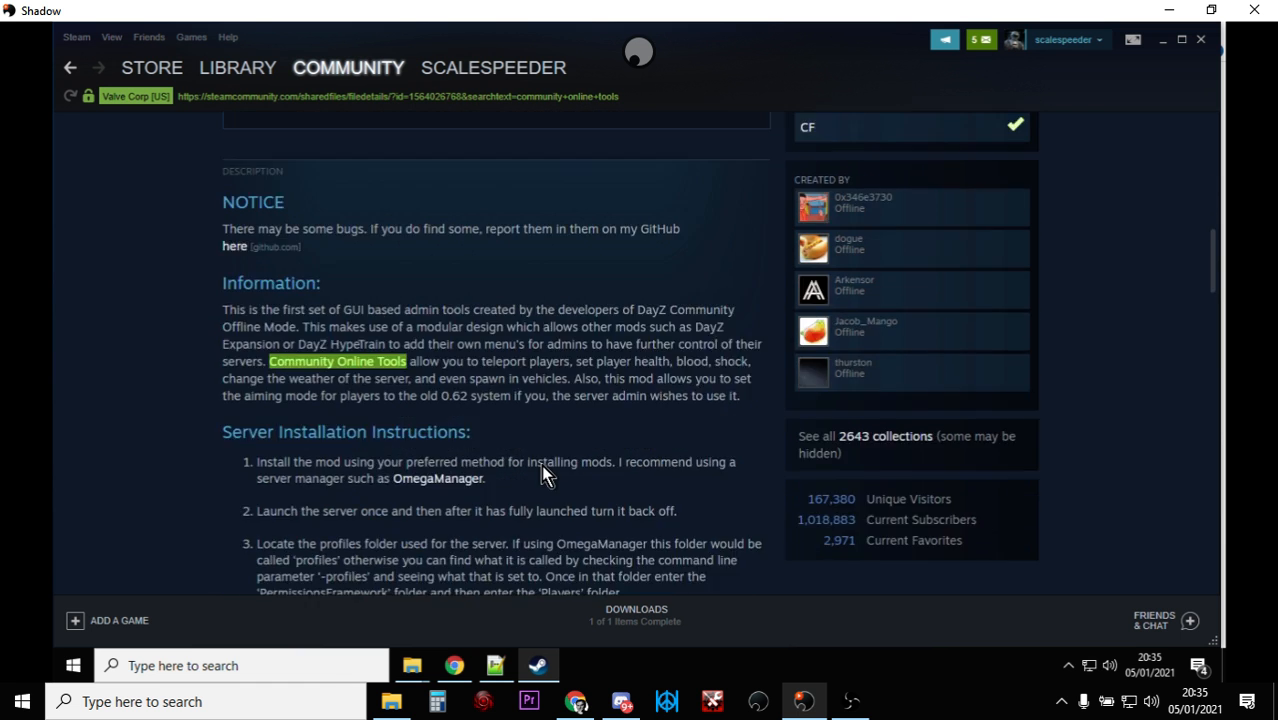
scroll(541, 474, down, 1)
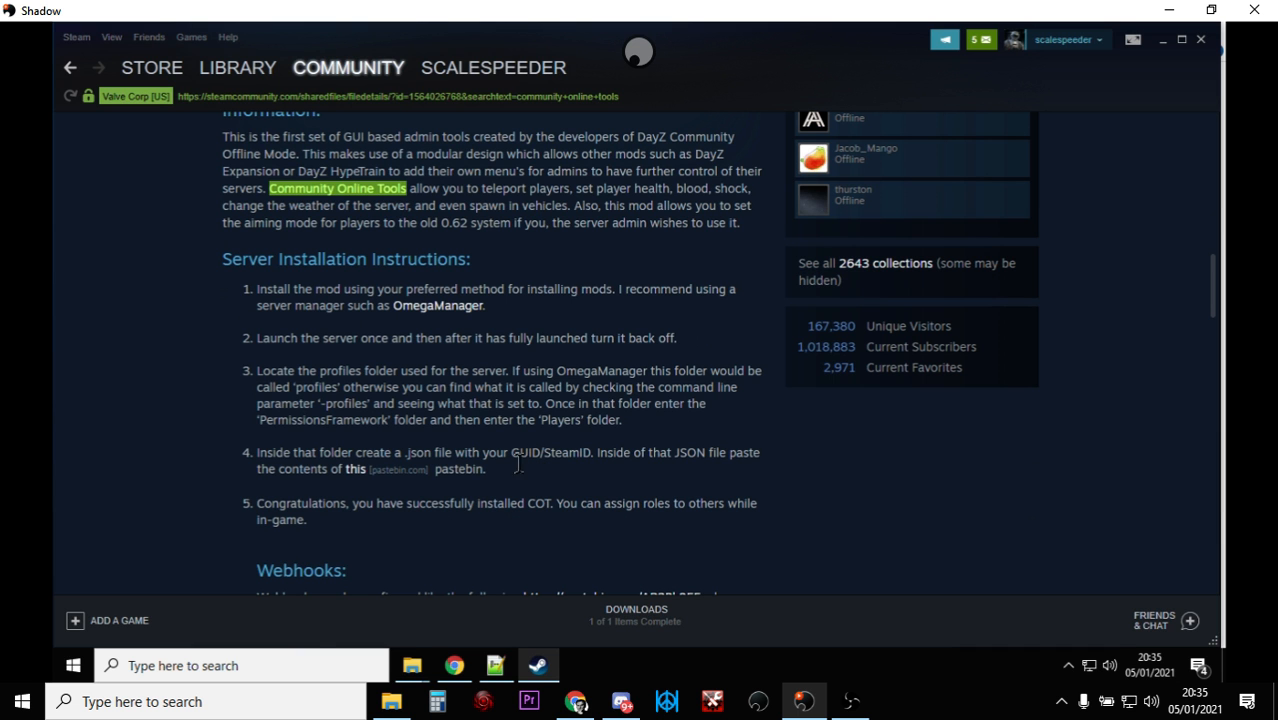
Switch to File Explorer, view the DayZServer folder, and open Local Disk (C:) in the other Explorer window.
mouse_move(410, 665)
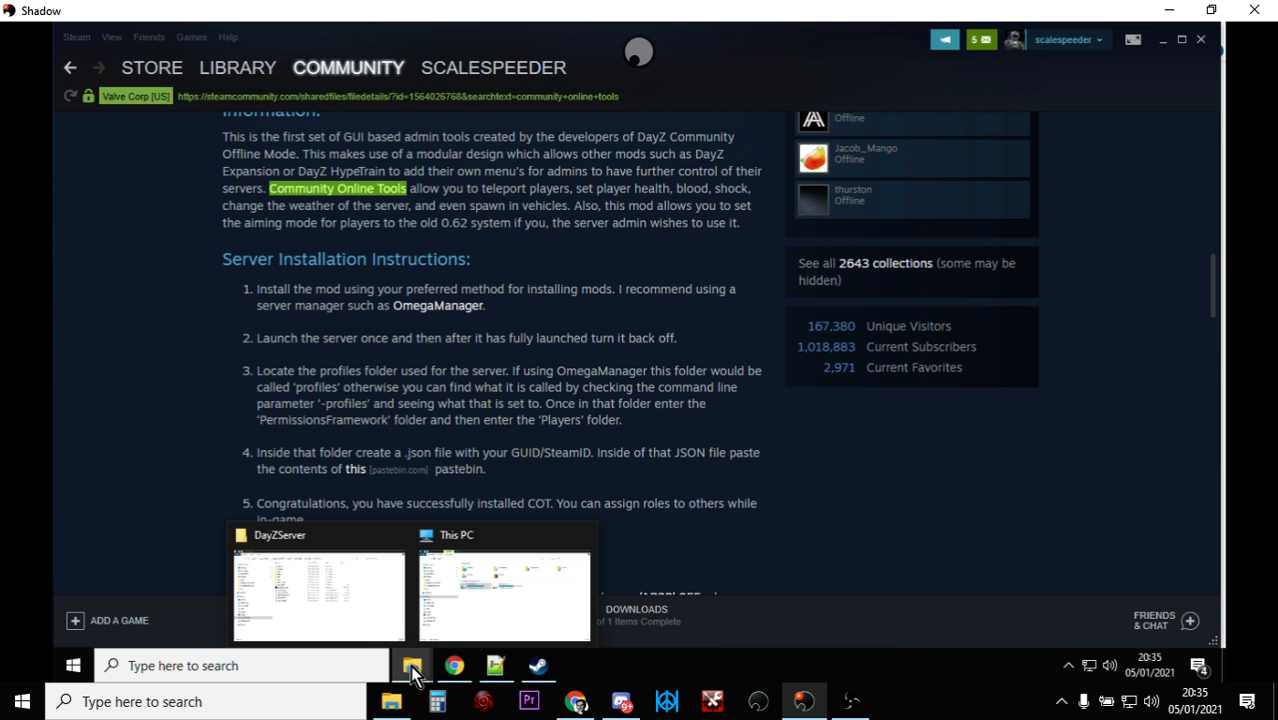
click(337, 580)
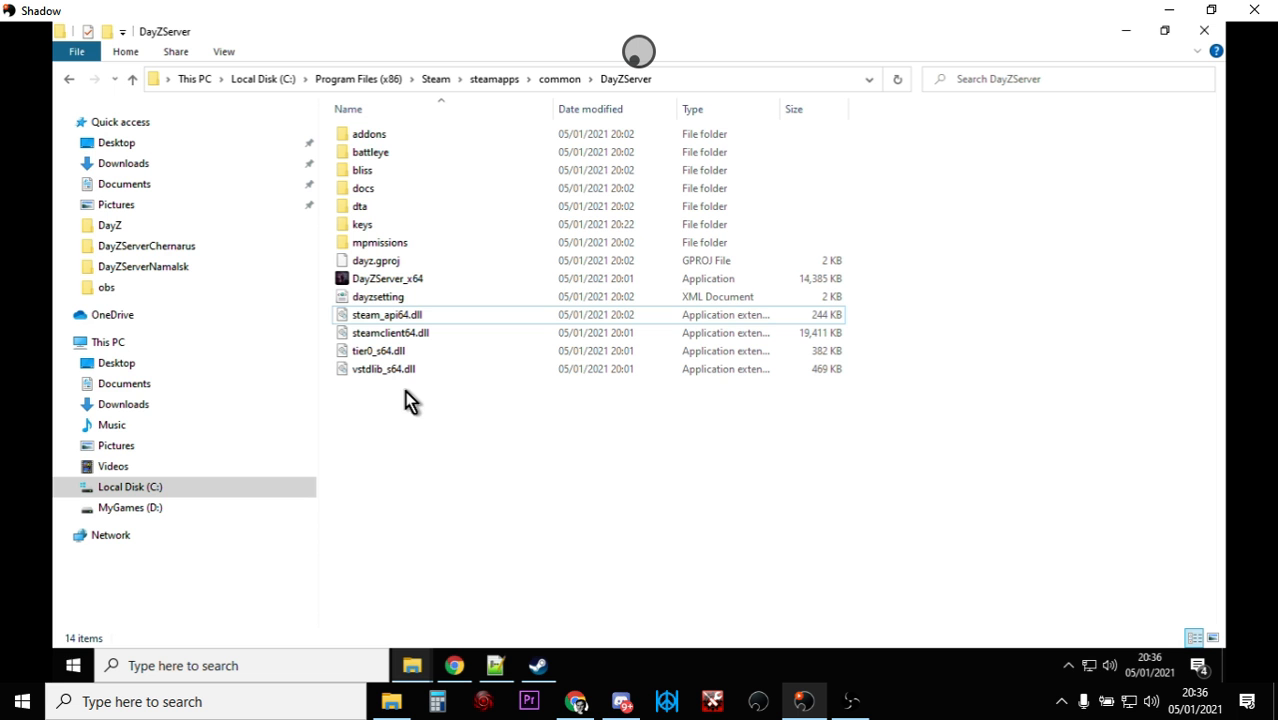
click(425, 680)
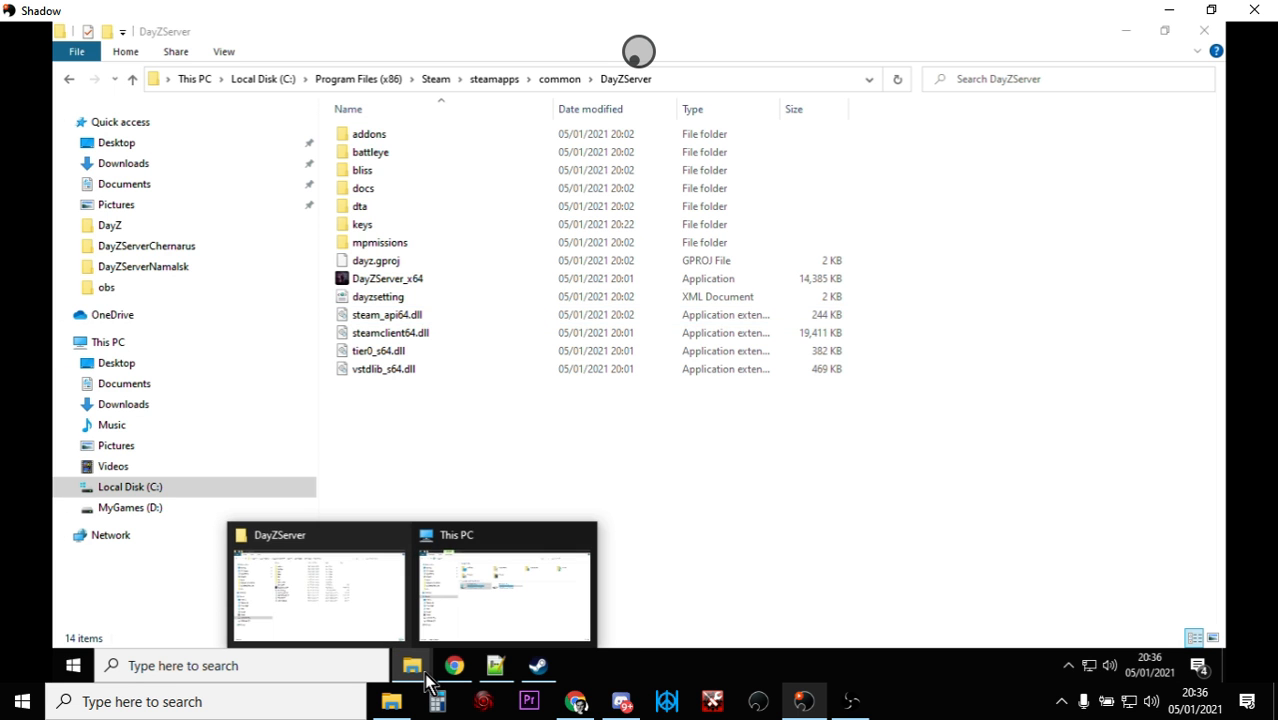
click(471, 598)
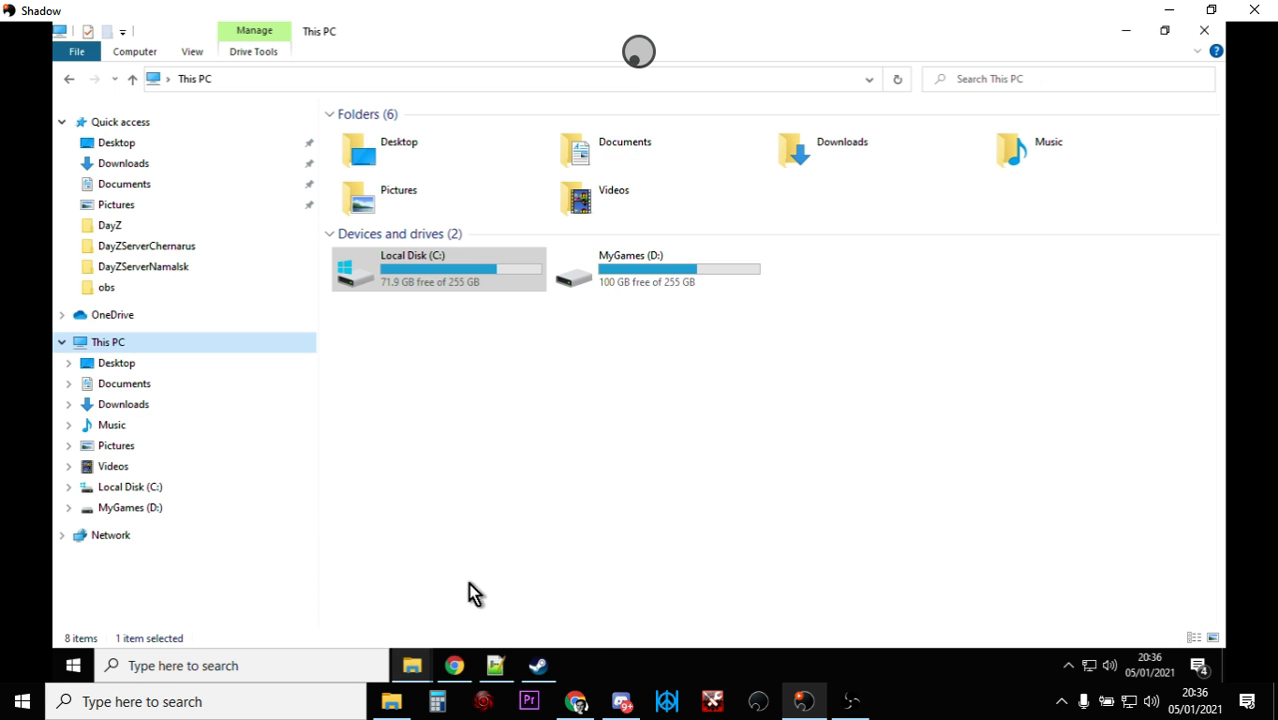
double_click(449, 280)
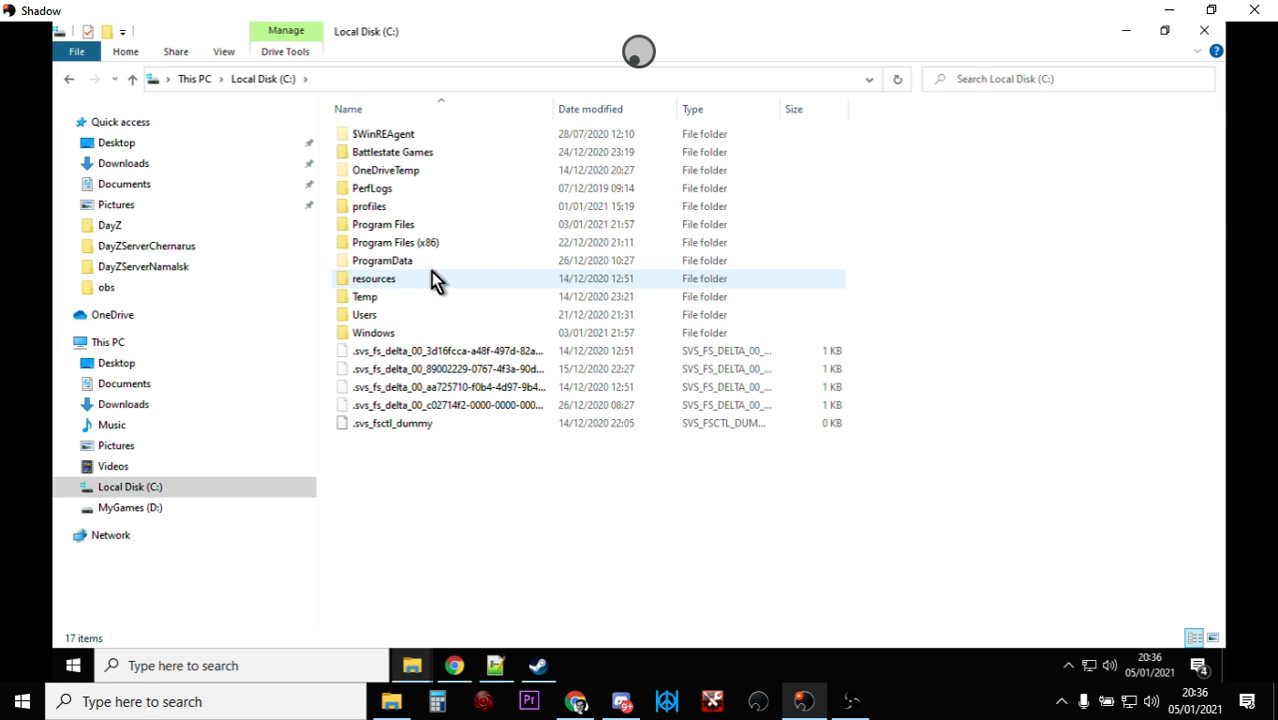
Open the DayZ game's !Workshop folder under Program Files (x86)\Steam\steamapps\common.
double_click(410, 246)
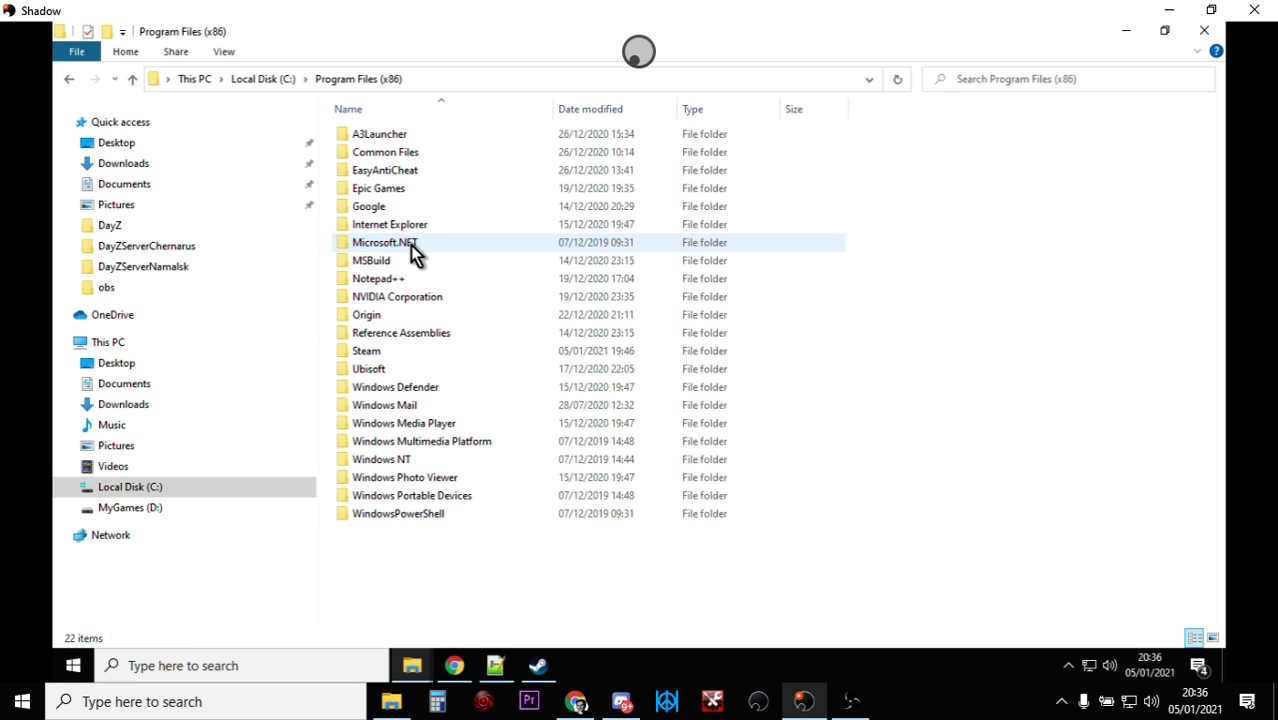
double_click(378, 353)
click(387, 442)
double_click(387, 442)
double_click(391, 138)
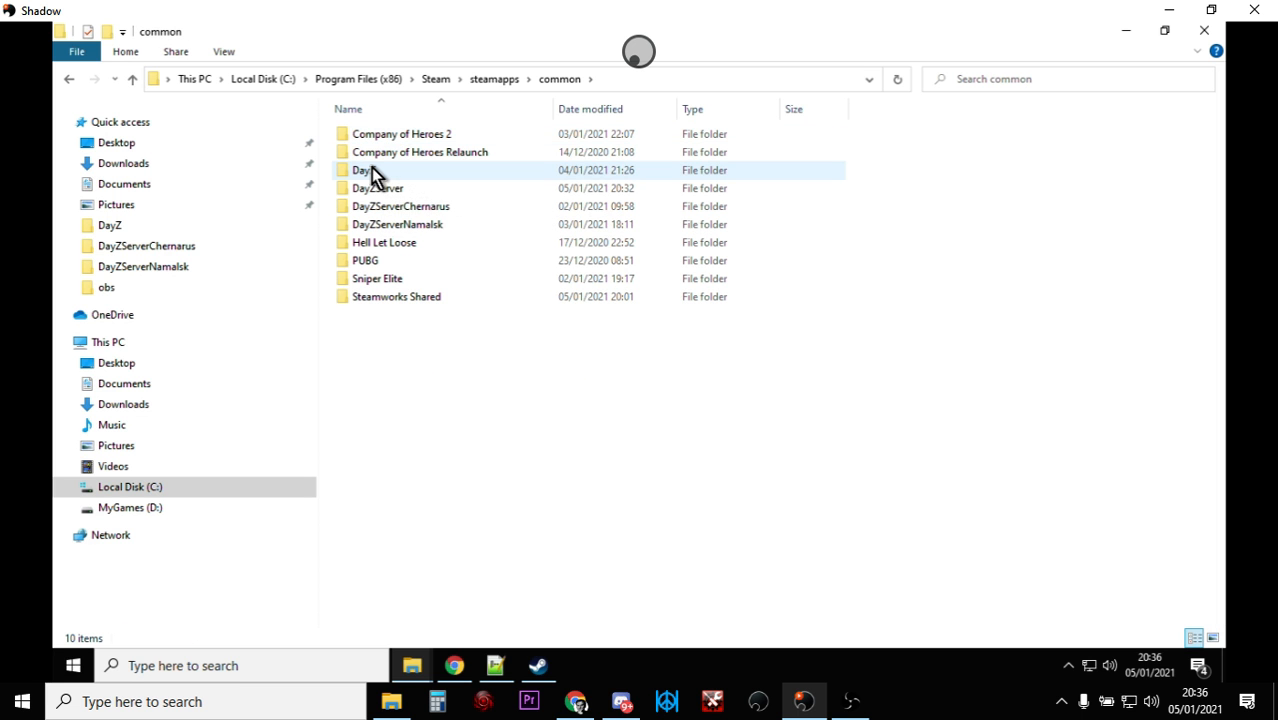
double_click(371, 169)
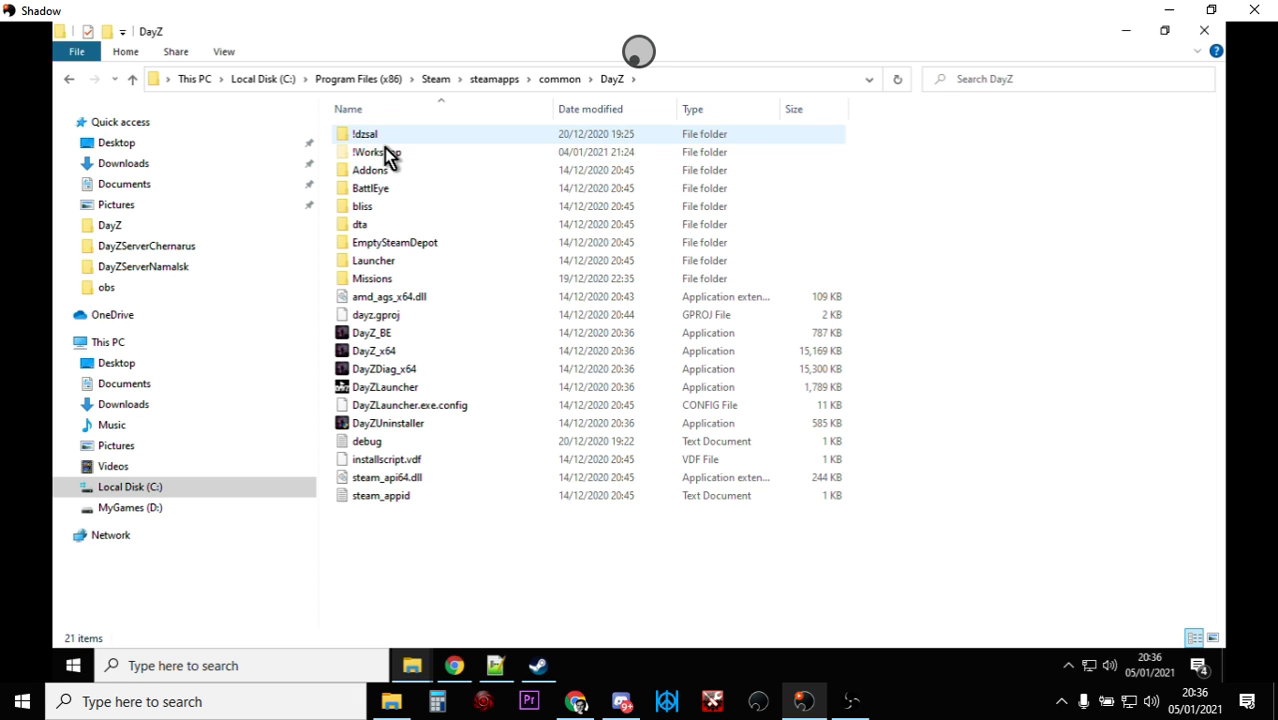
double_click(390, 160)
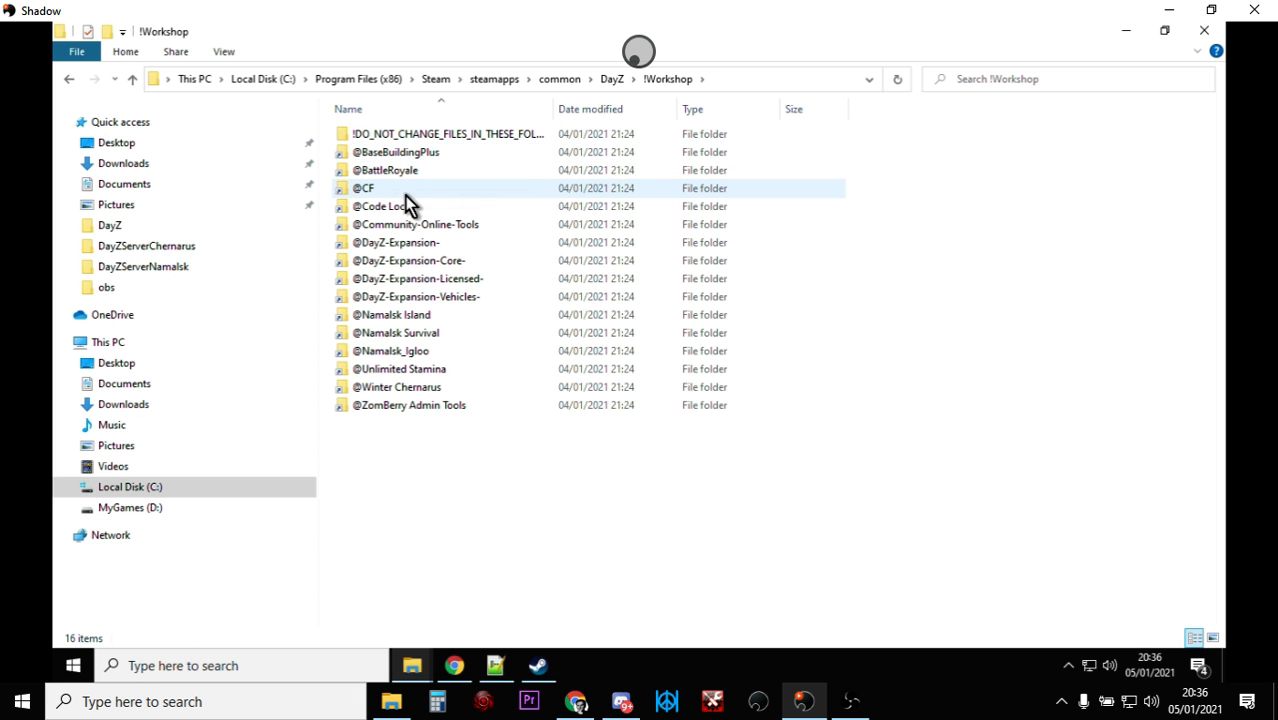
click(390, 195)
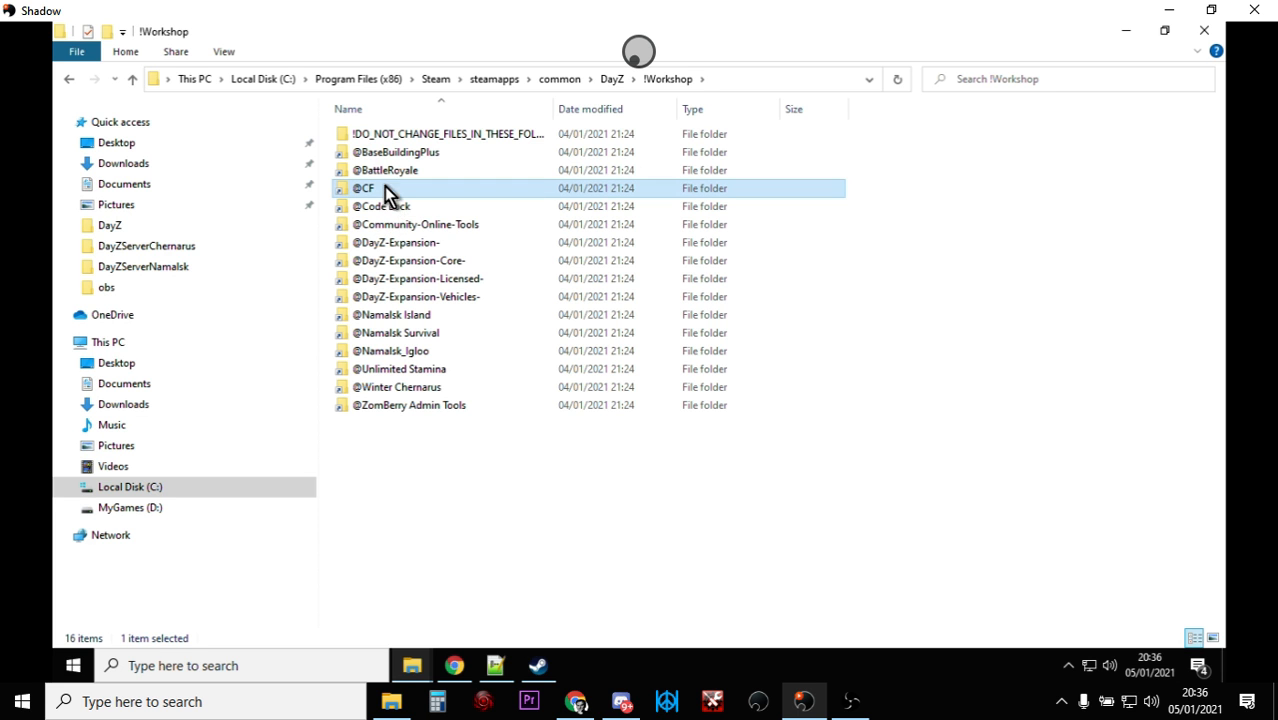
ctrl+click(393, 229)
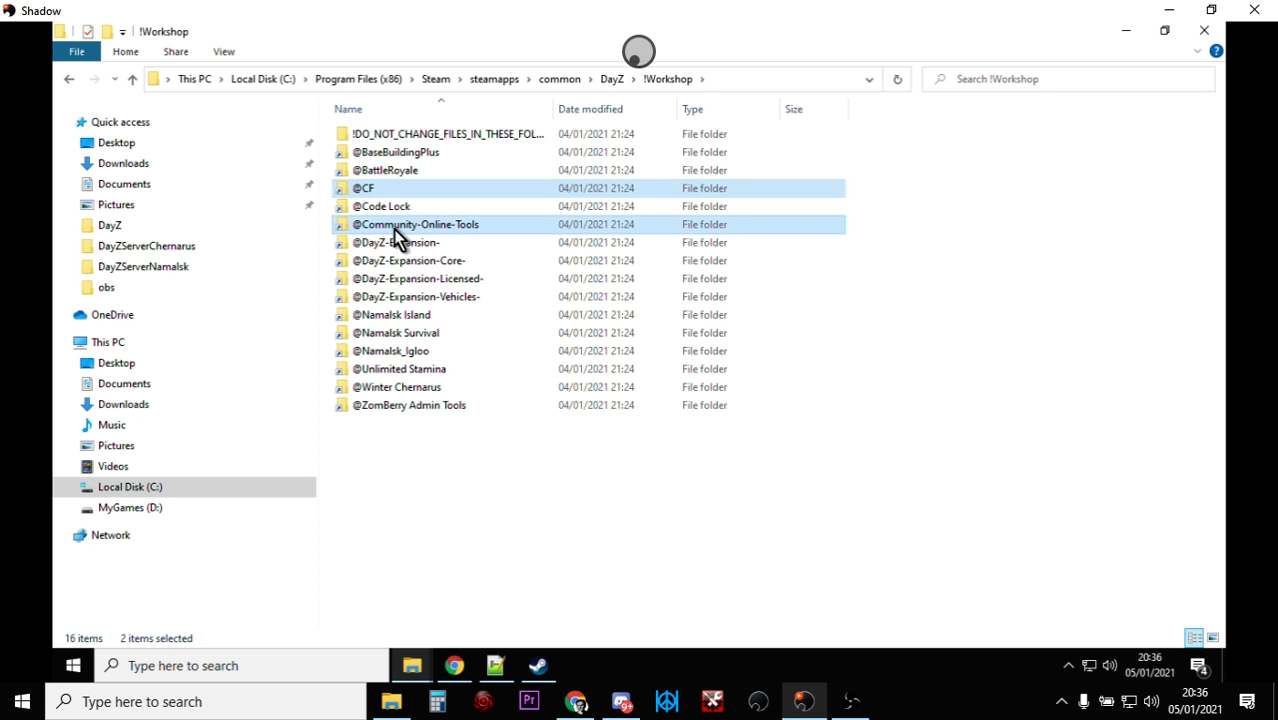
right_click(393, 229)
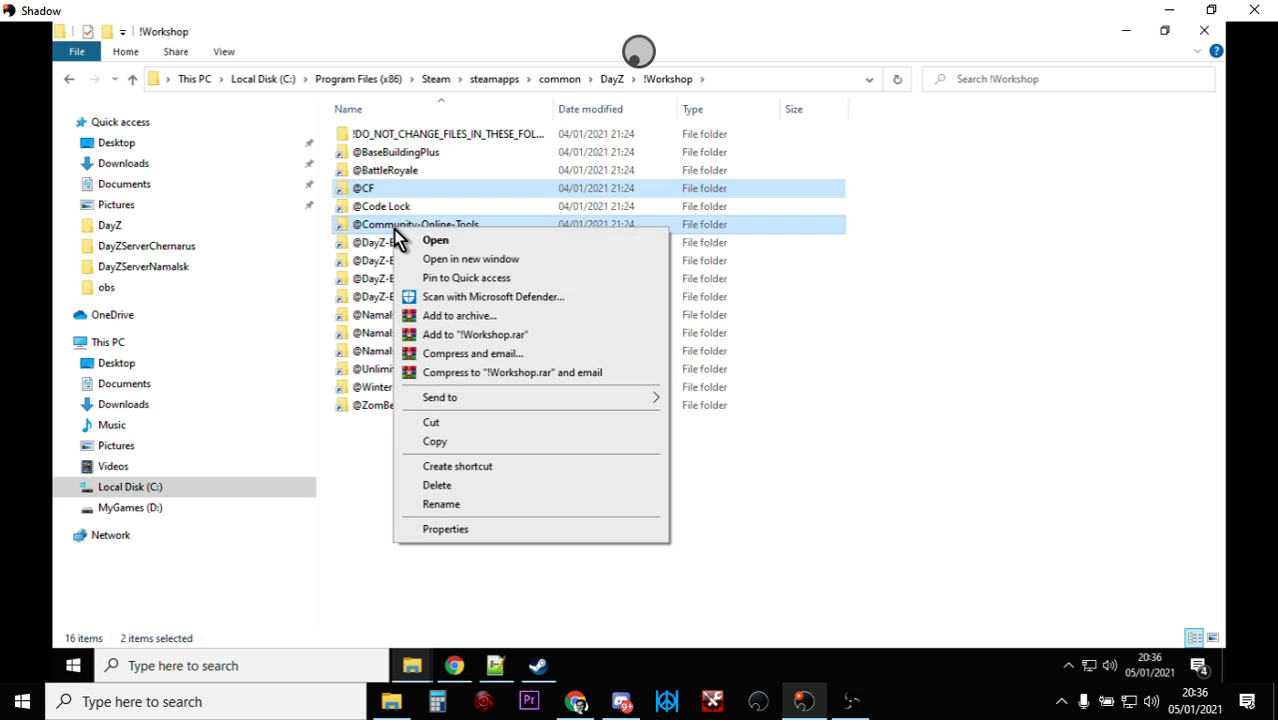
click(462, 445)
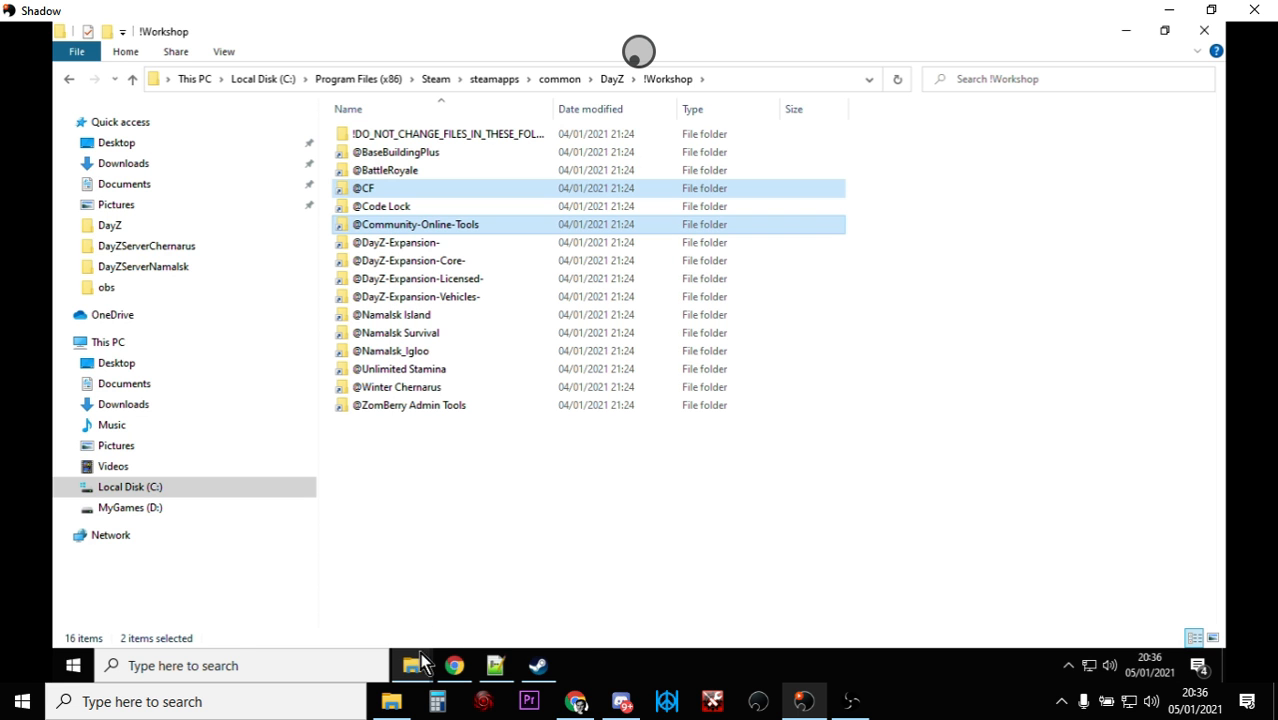
mouse_move(413, 660)
click(368, 570)
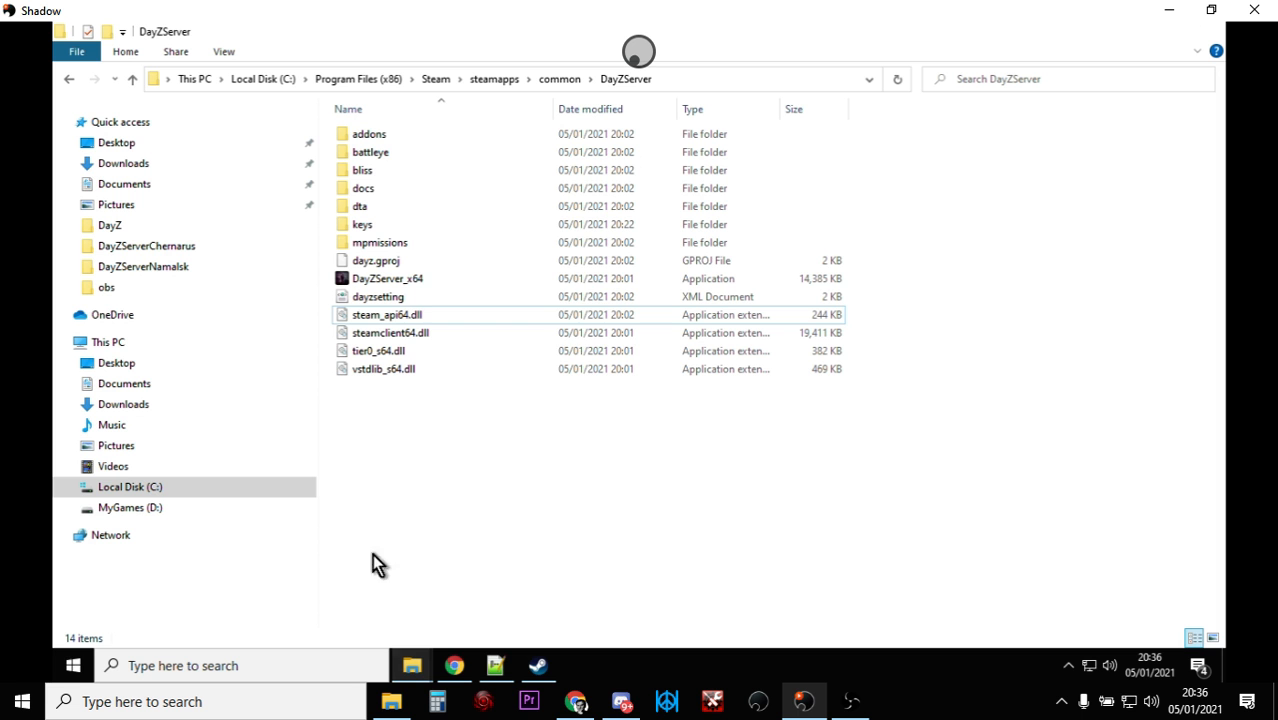
right_click(406, 460)
click(460, 336)
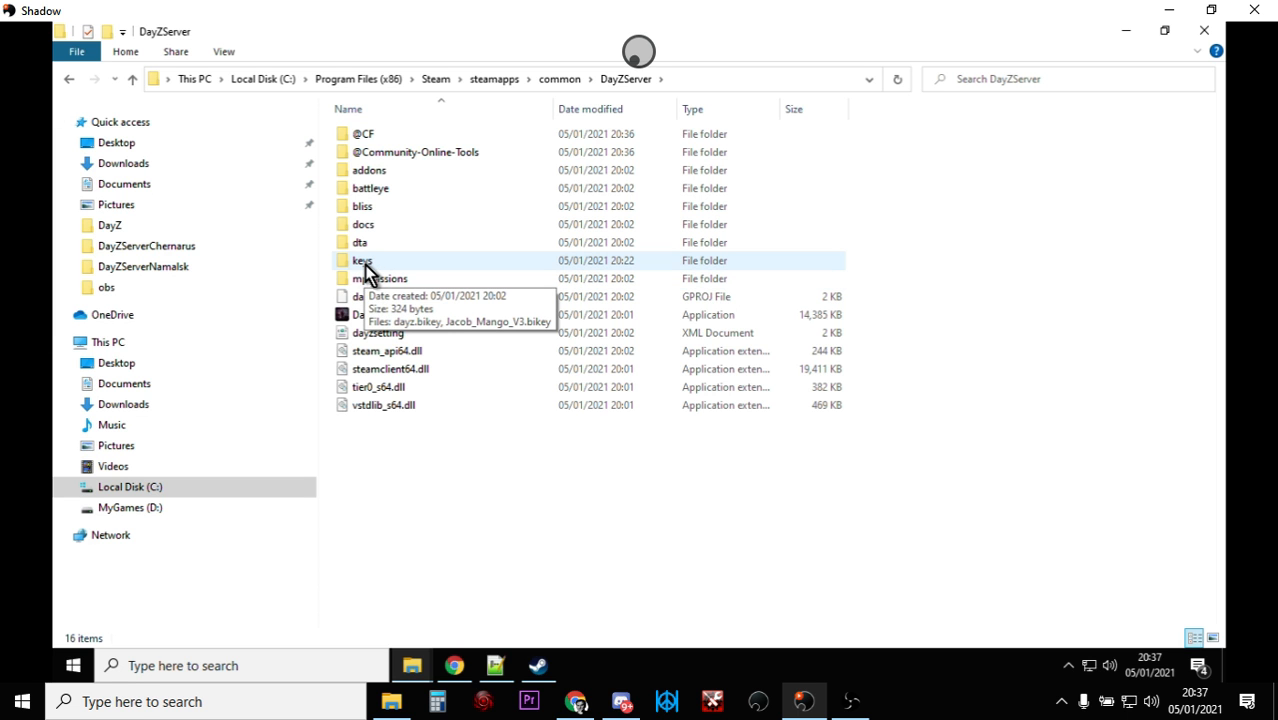
double_click(366, 140)
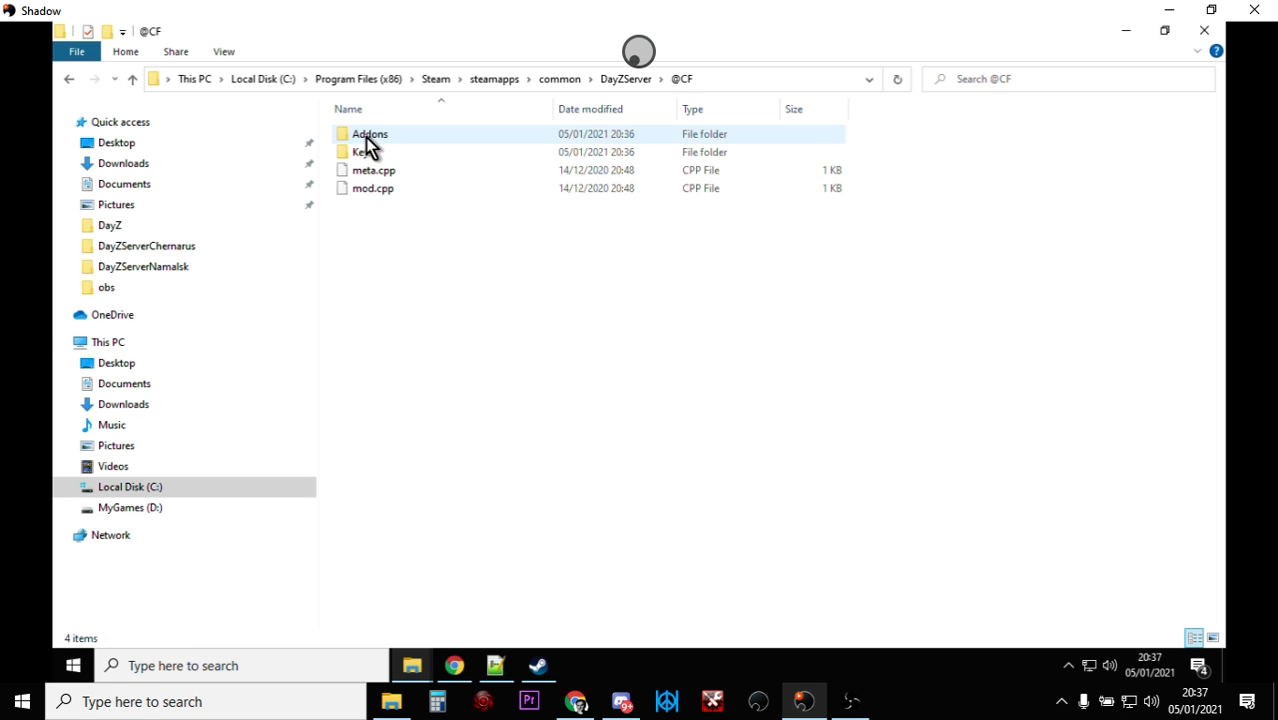
double_click(366, 153)
click(388, 142)
right_click(387, 140)
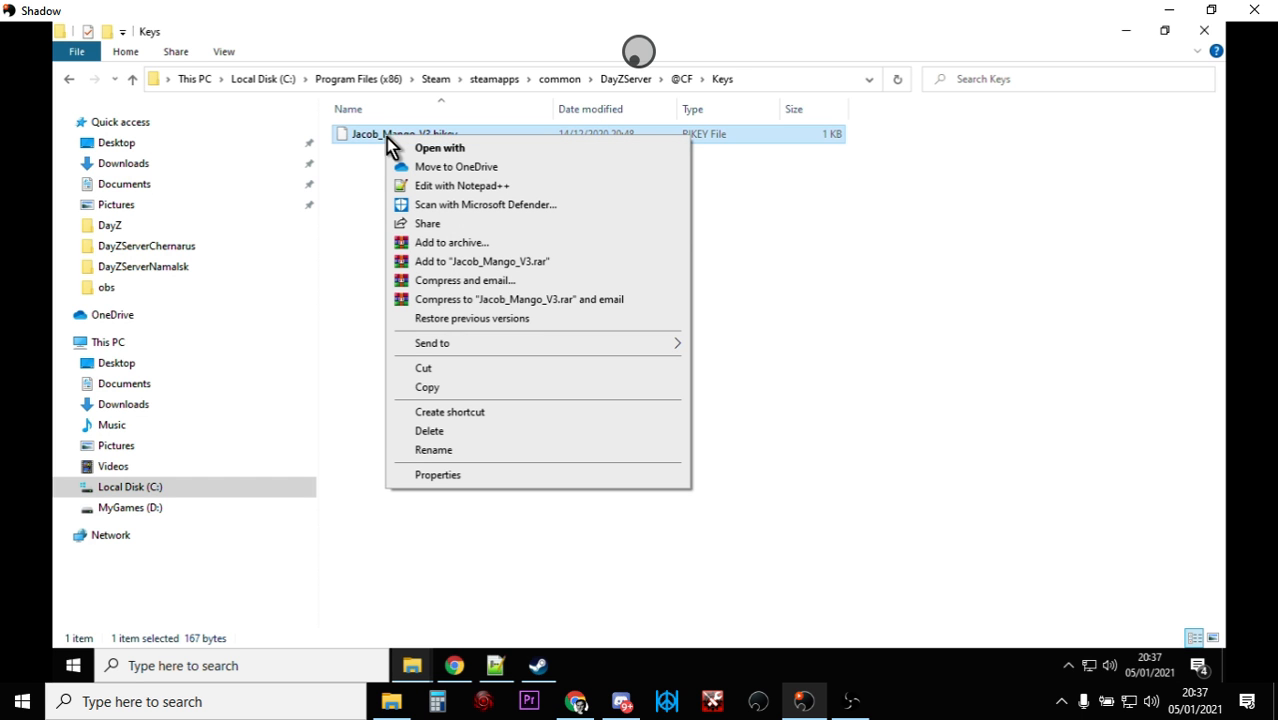
click(470, 390)
click(132, 80)
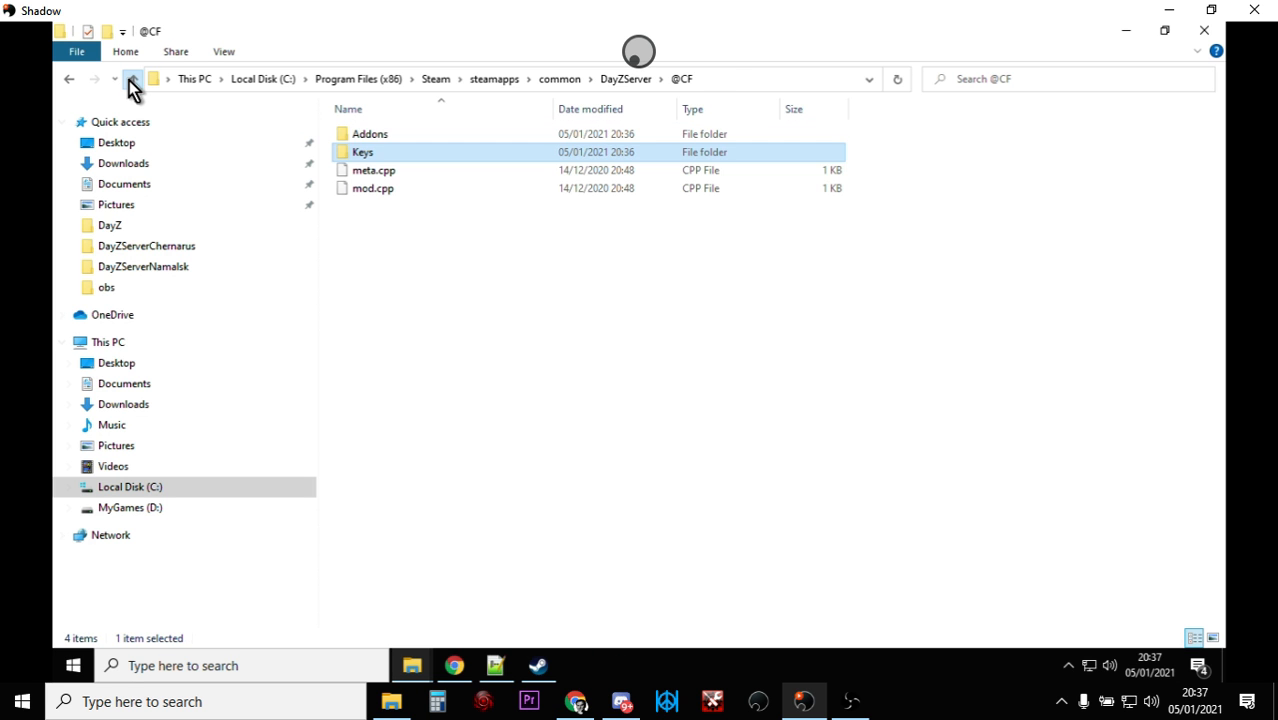
click(132, 80)
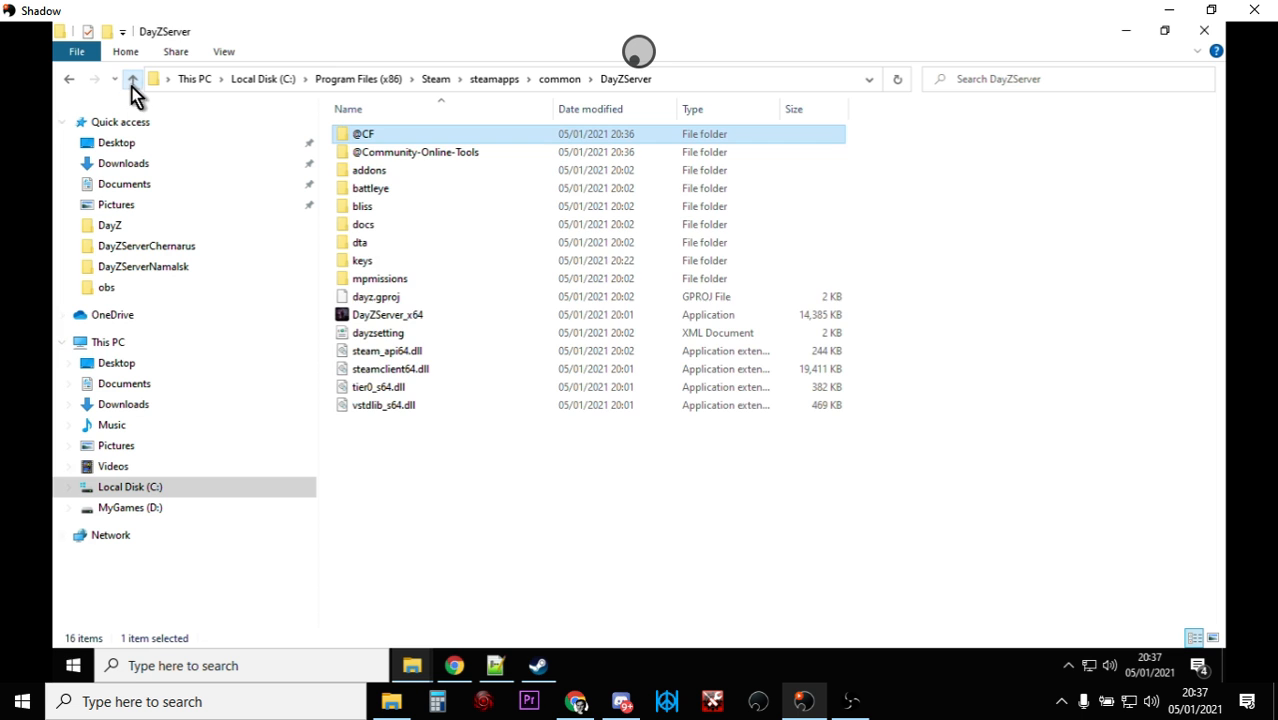
double_click(372, 260)
right_click(368, 263)
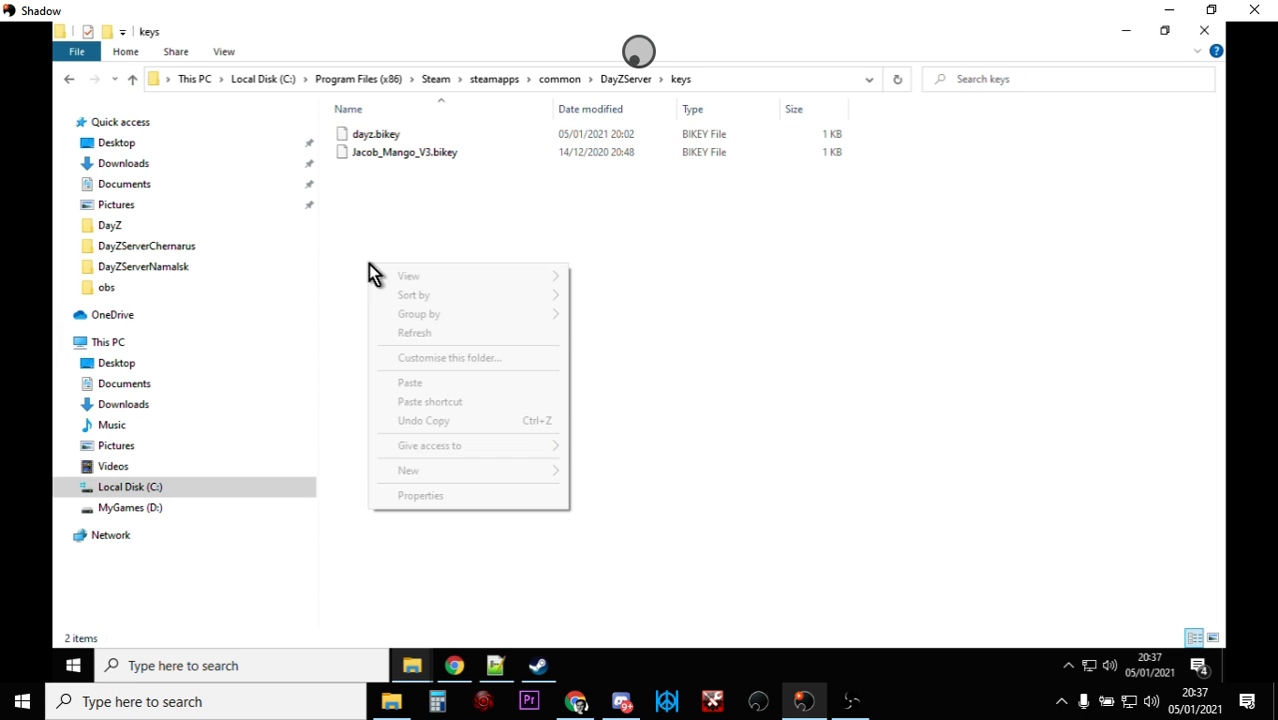
click(428, 383)
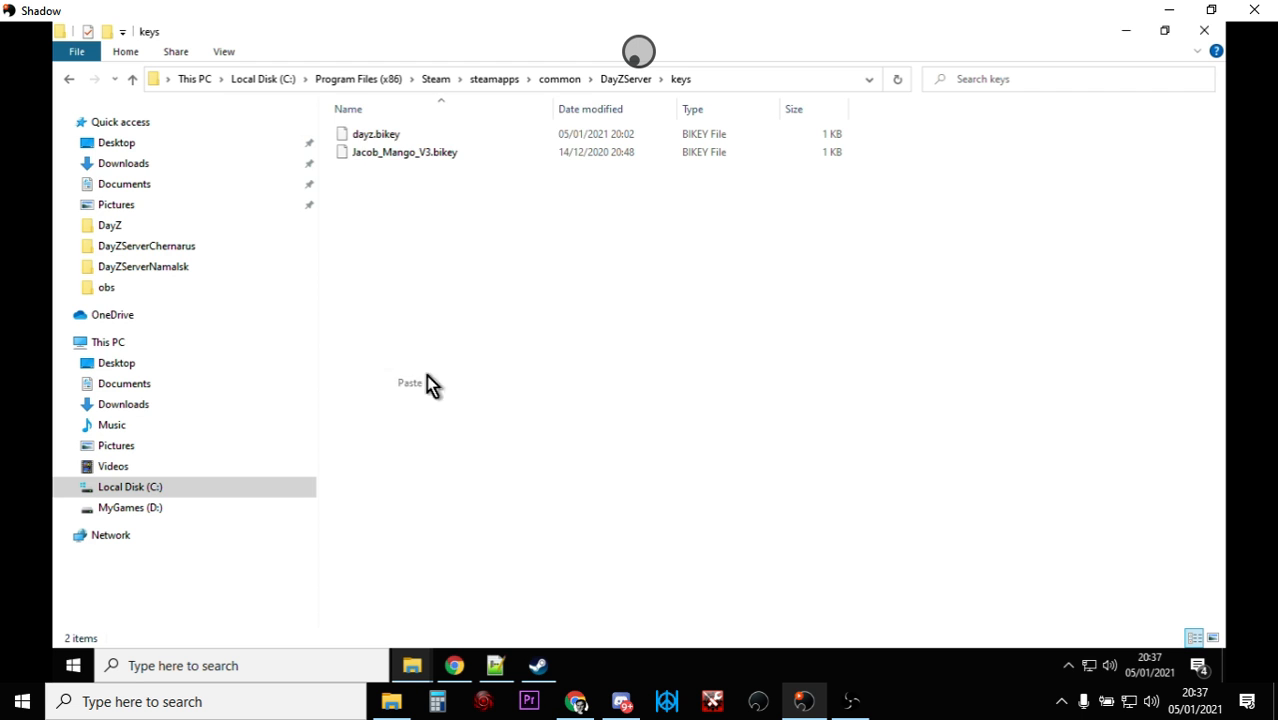
click(340, 222)
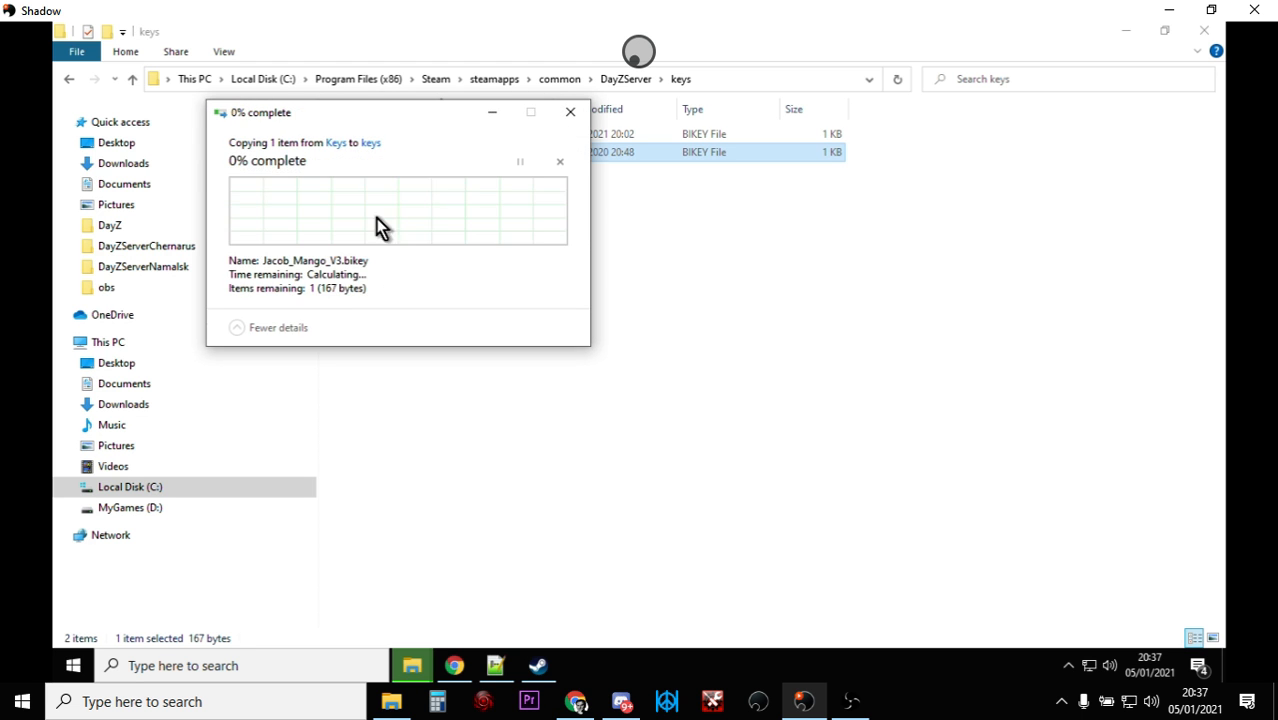
key(F2)
click(132, 80)
double_click(371, 153)
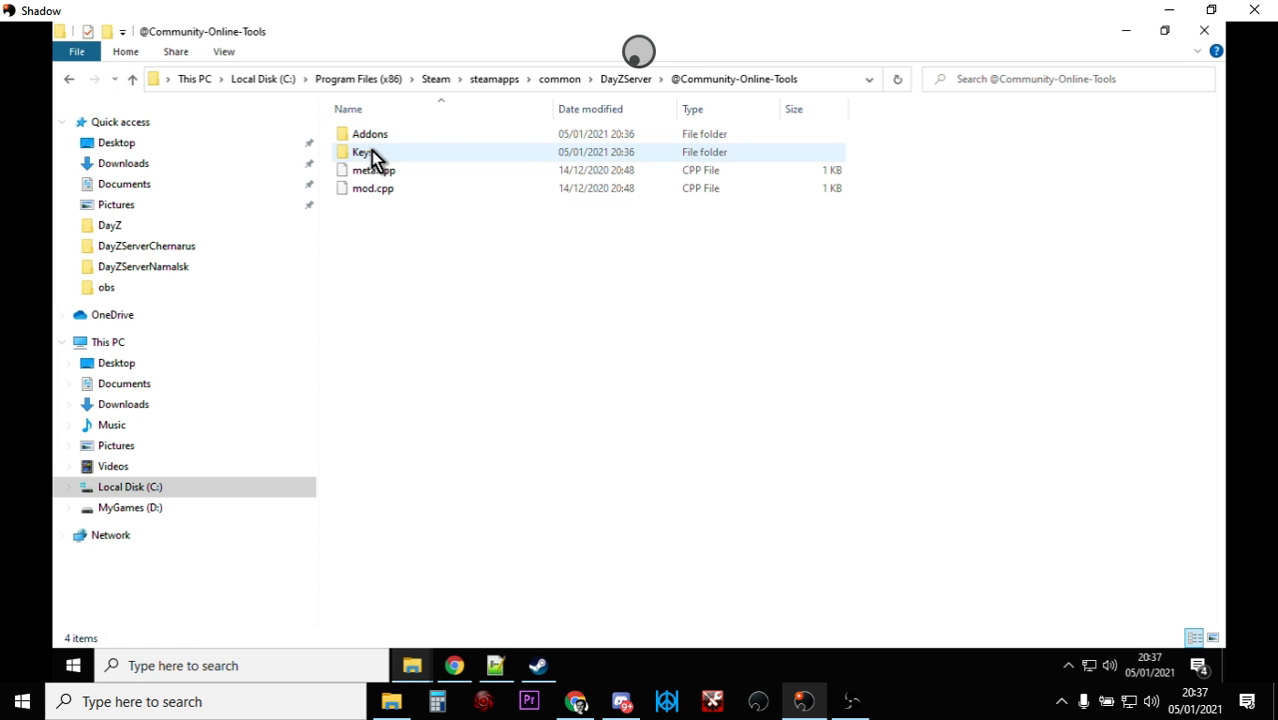
double_click(383, 158)
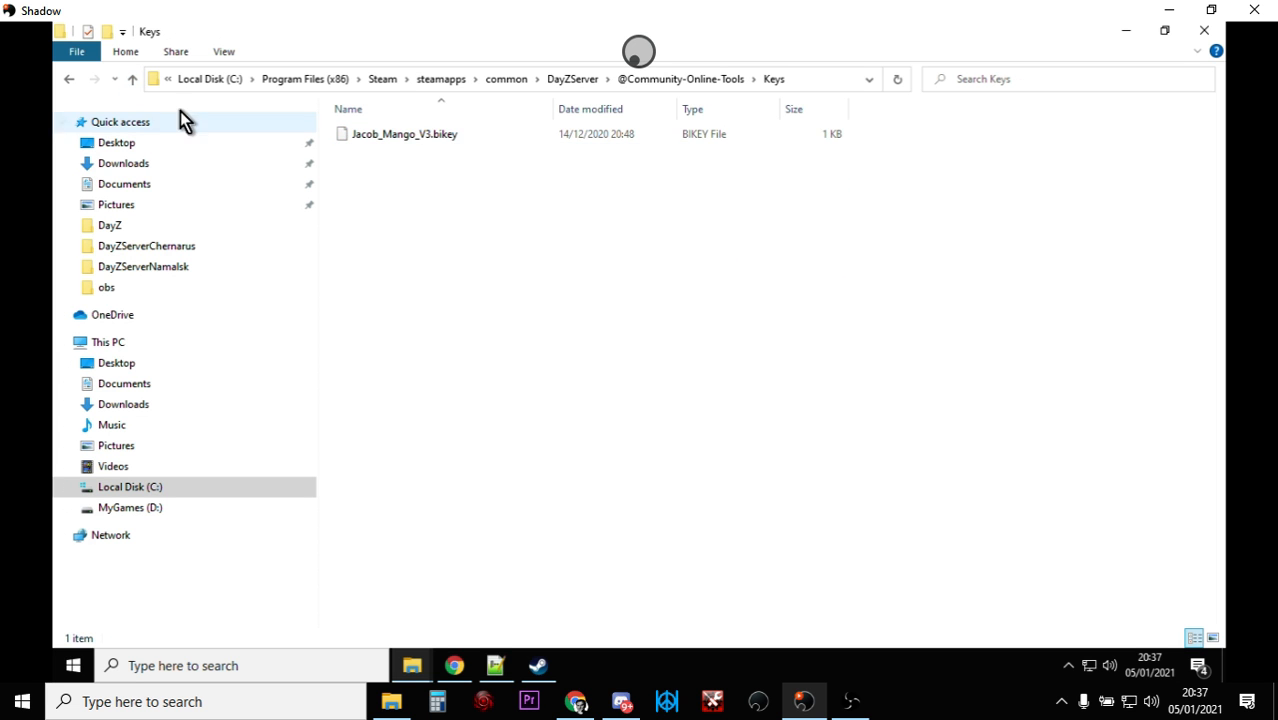
click(133, 79)
click(133, 79)
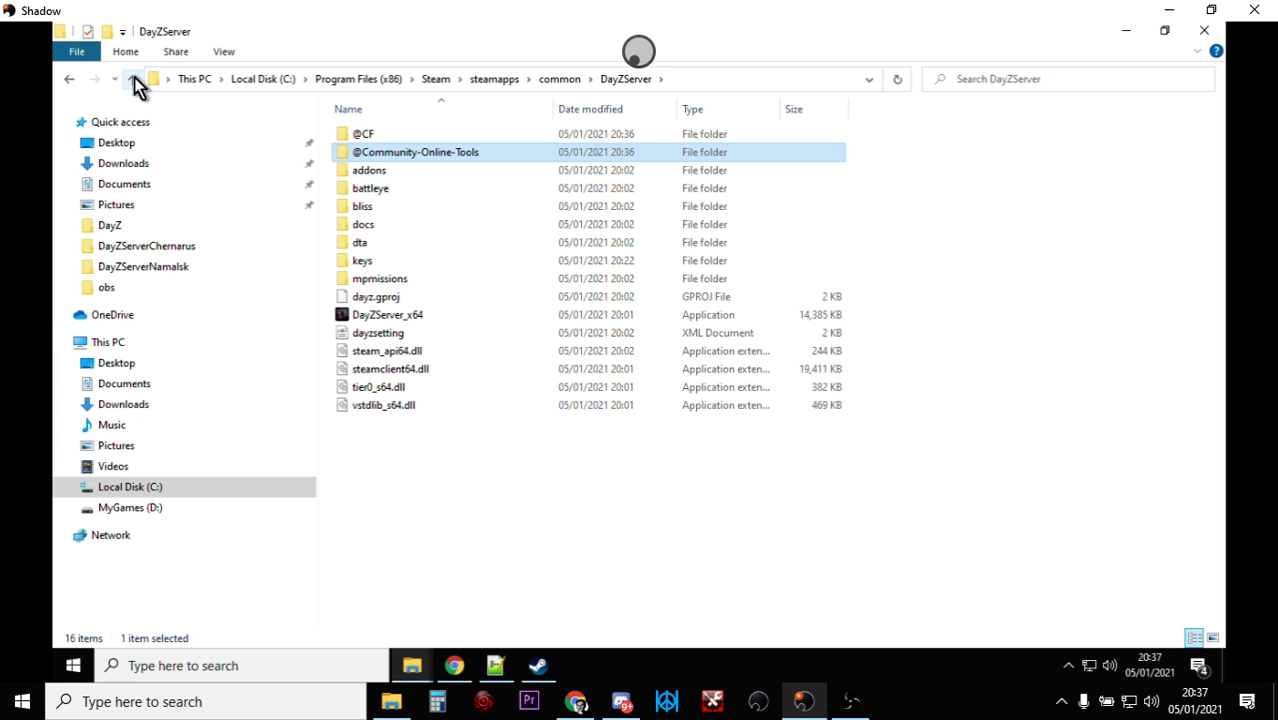
Check the key files in the server's keys folder and return to the DayZServer folder.
double_click(378, 265)
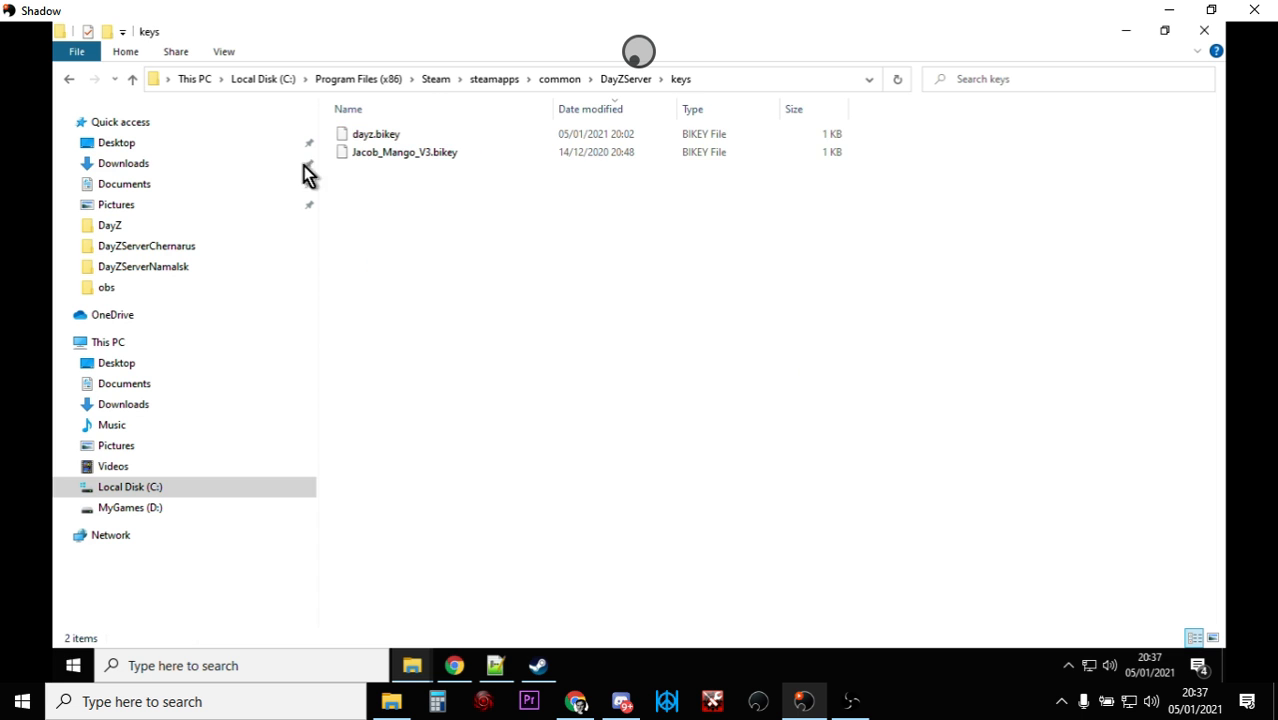
click(133, 79)
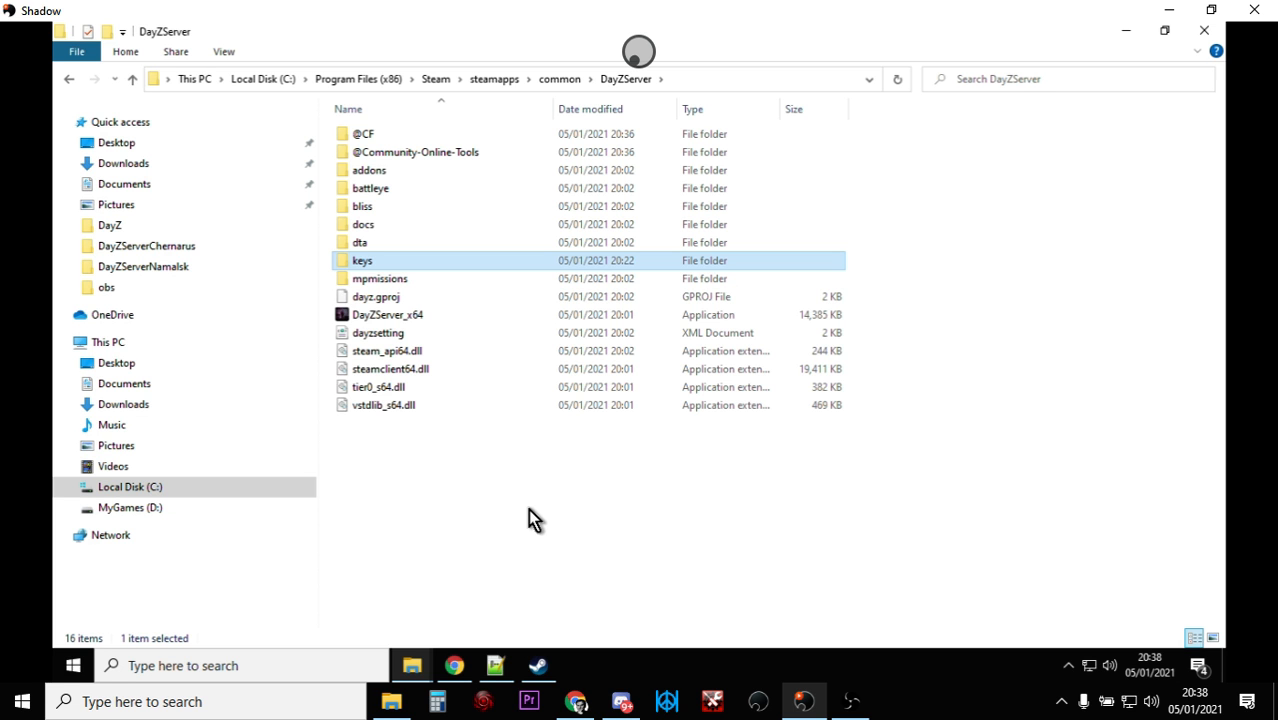
Switch to Chrome and copy the whole start-comm-online-tools.bat script from the GitHub page.
click(454, 665)
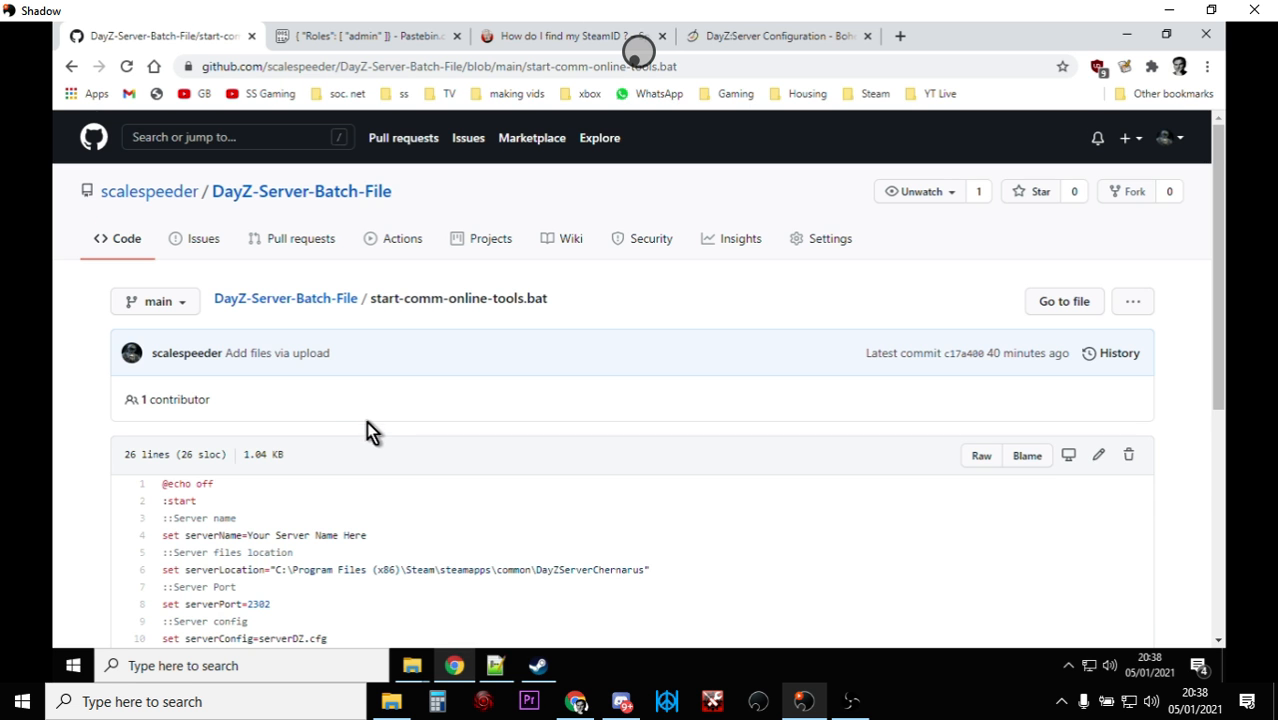
scroll(366, 421, down, 3)
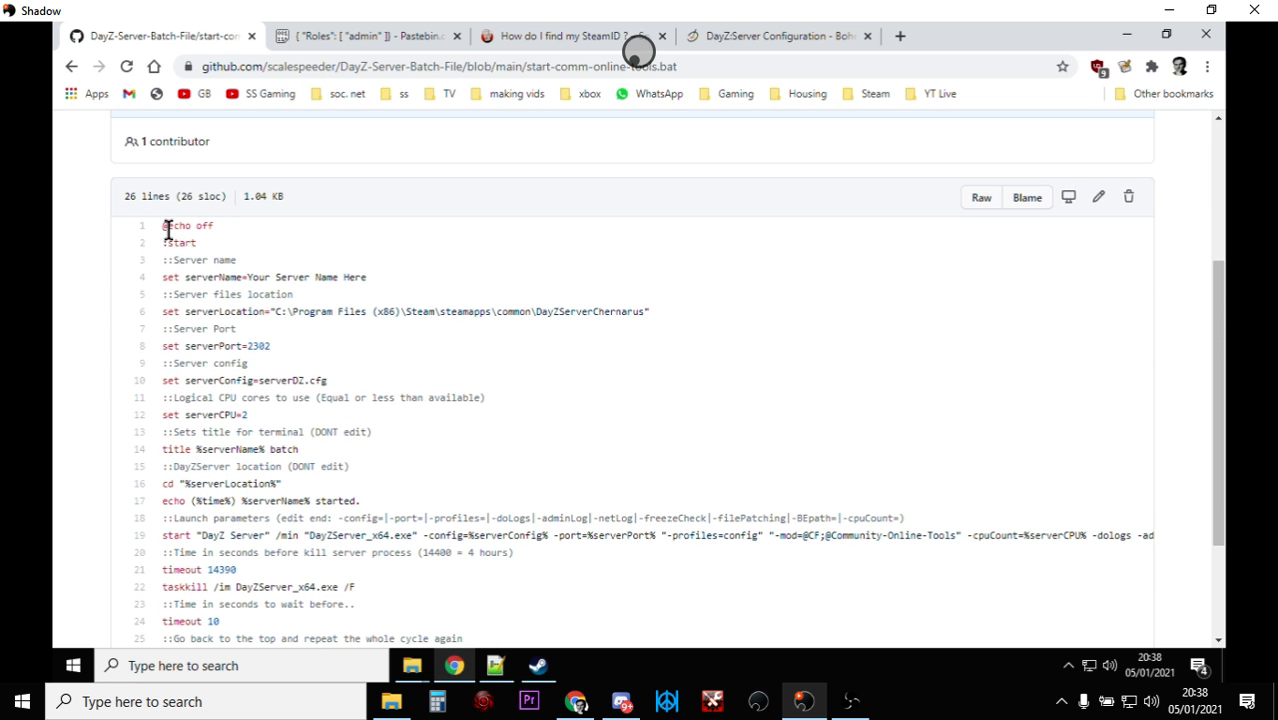
drag(163, 230, 410, 480)
scroll(287, 412, down, 1)
scroll(300, 440, down, 1)
right_click(362, 370)
click(400, 384)
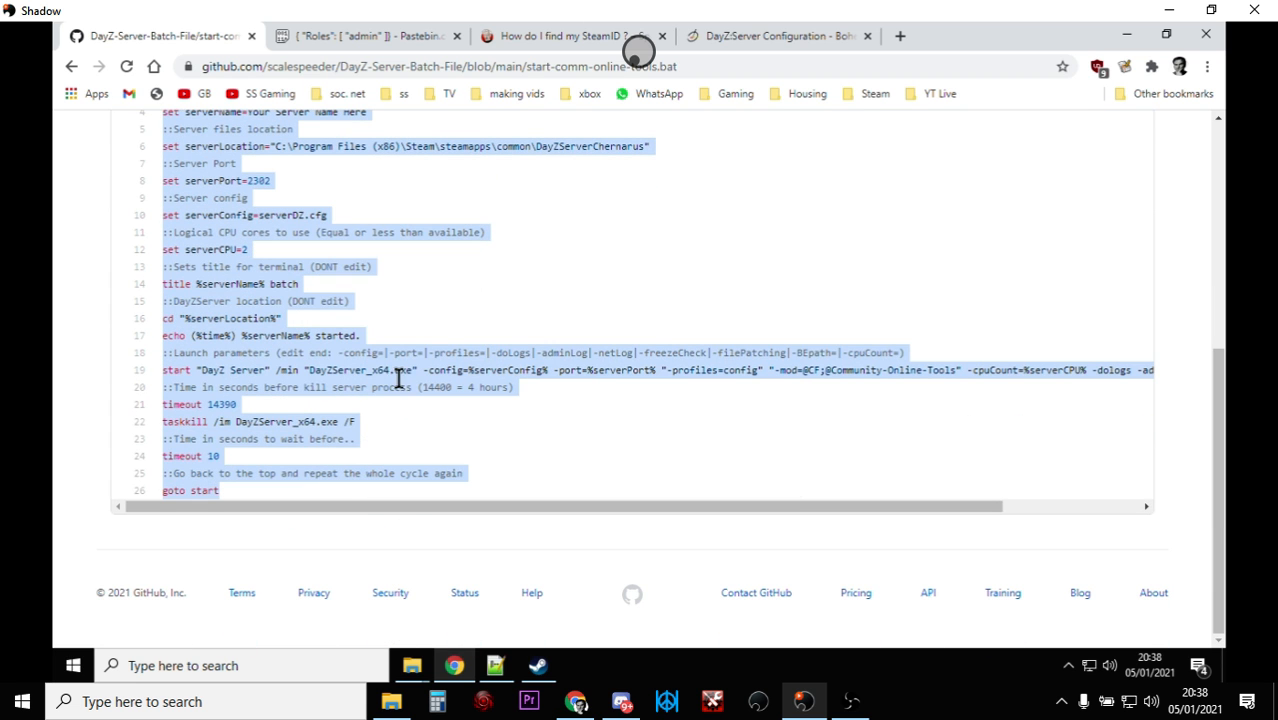
Switch to Notepad++ and save the start-comm-online-tools.bat script as "start.bat" in the DayZServer folder.
click(496, 666)
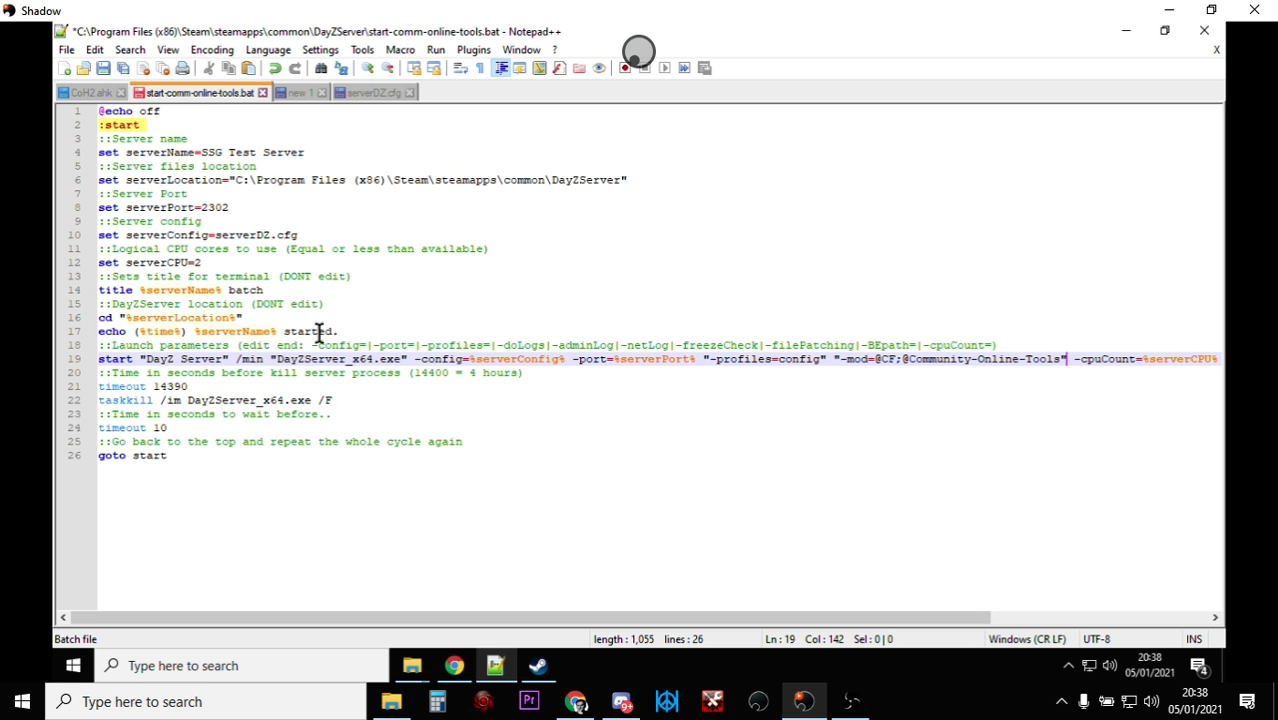
click(335, 458)
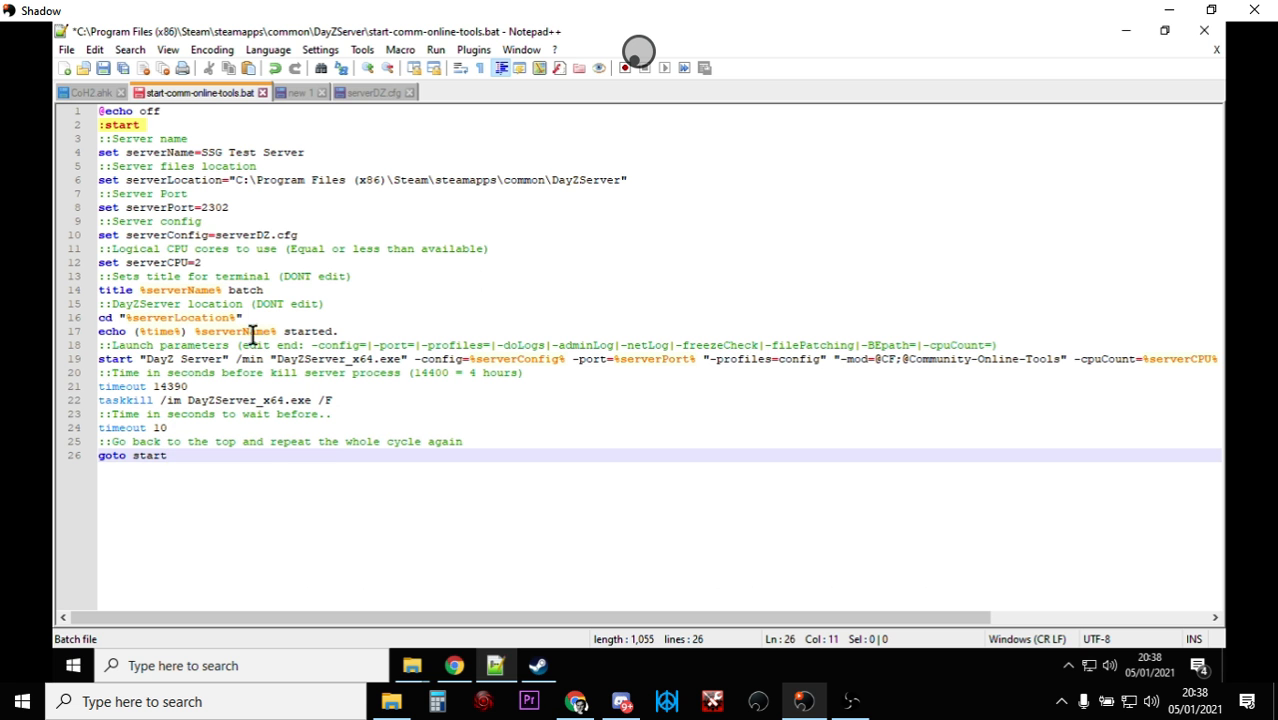
click(72, 56)
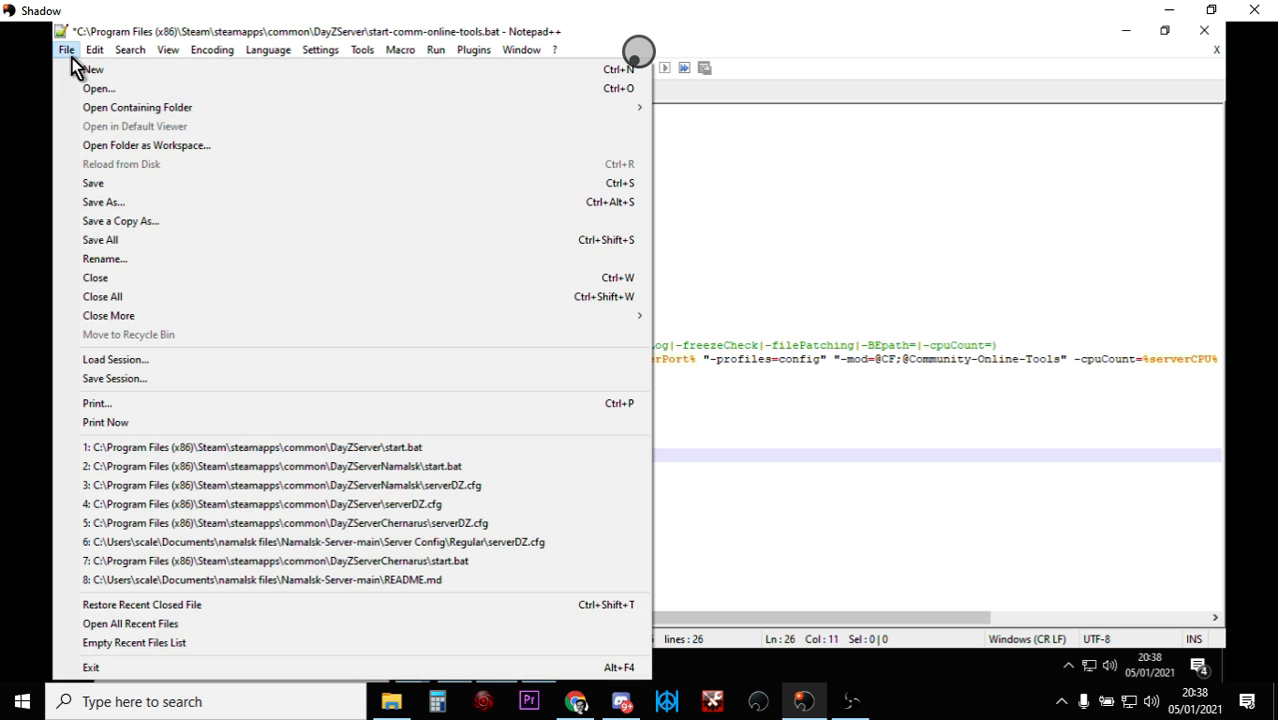
click(104, 203)
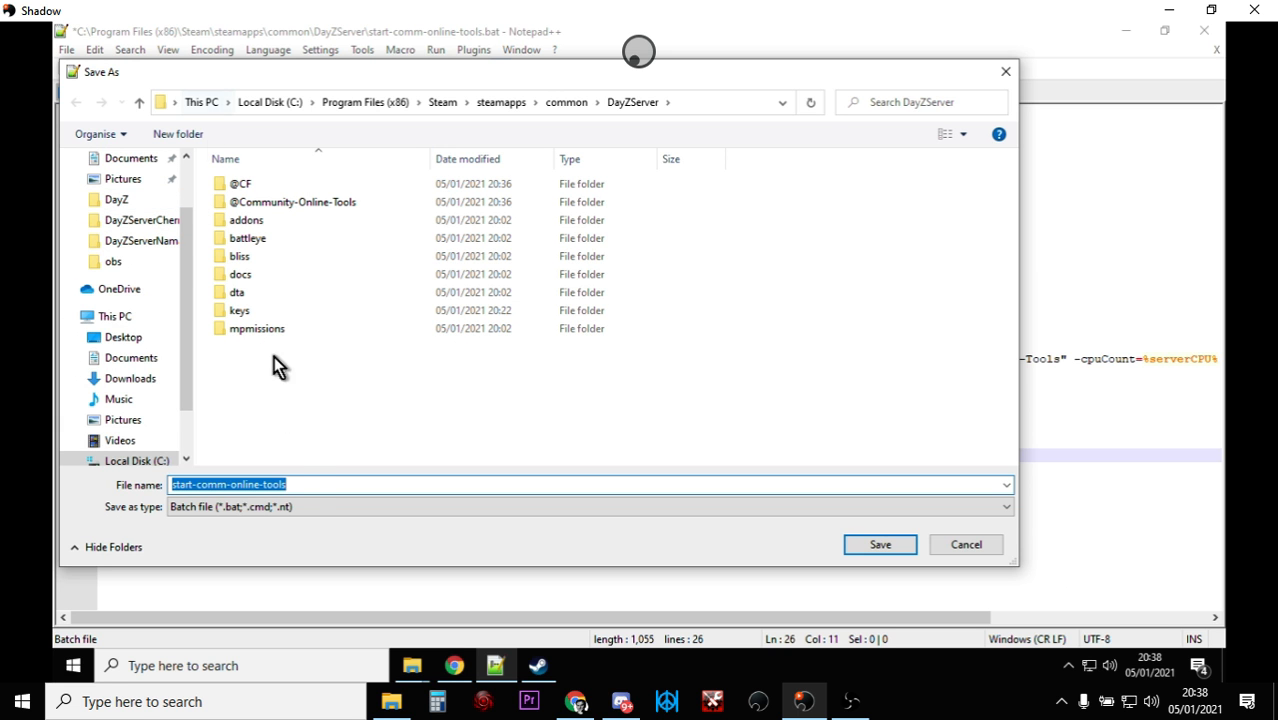
click(314, 487)
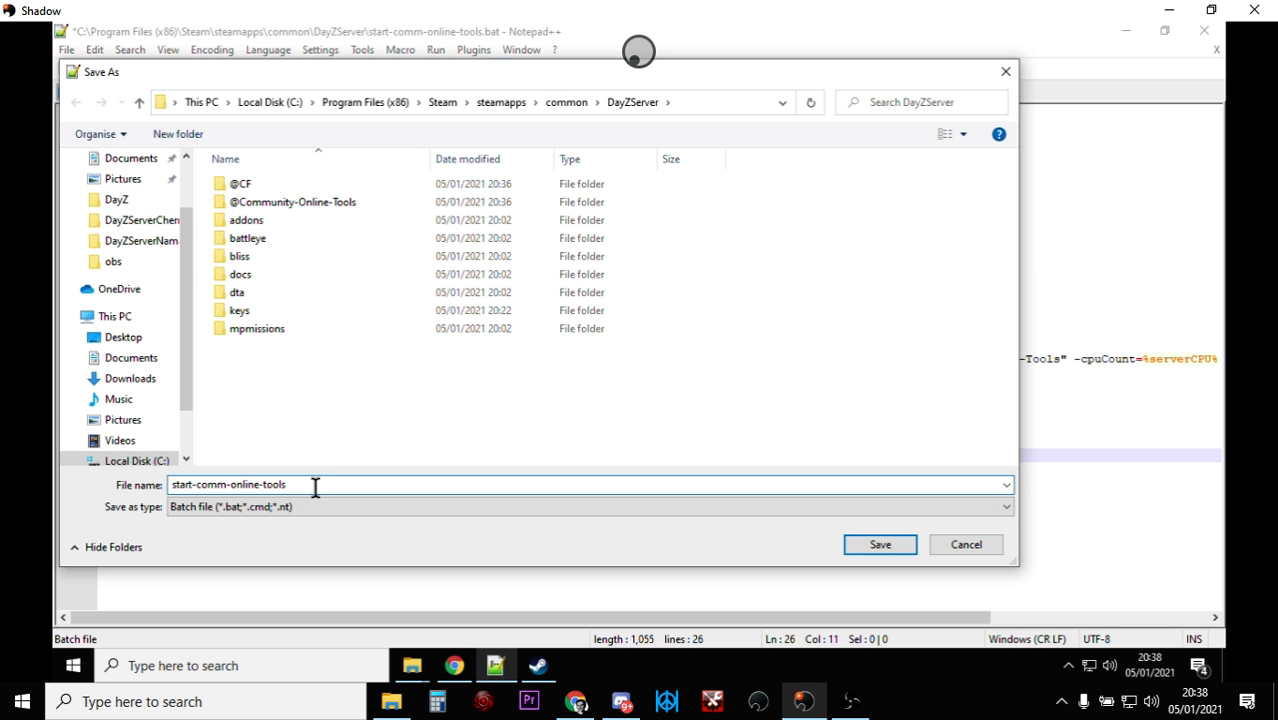
text(.)
key(BackSpace)
key(BackSpace)
key(BackSpace)
key(BackSpace)
key(BackSpace)
key(BackSpace)
key(BackSpace)
key(BackSpace)
key(BackSpace)
key(BackSpace)
key(BackSpace)
key(BackSpace)
key(BackSpace)
key(BackSpace)
key(BackSpace)
key(BackSpace)
key(BackSpace)
key(BackSpace)
key(BackSpace)
key(BackSpace)
text(sta)
key(BackSpace)
key(BackSpace)
key(BackSpace)
text("start.bat")
click(874, 545)
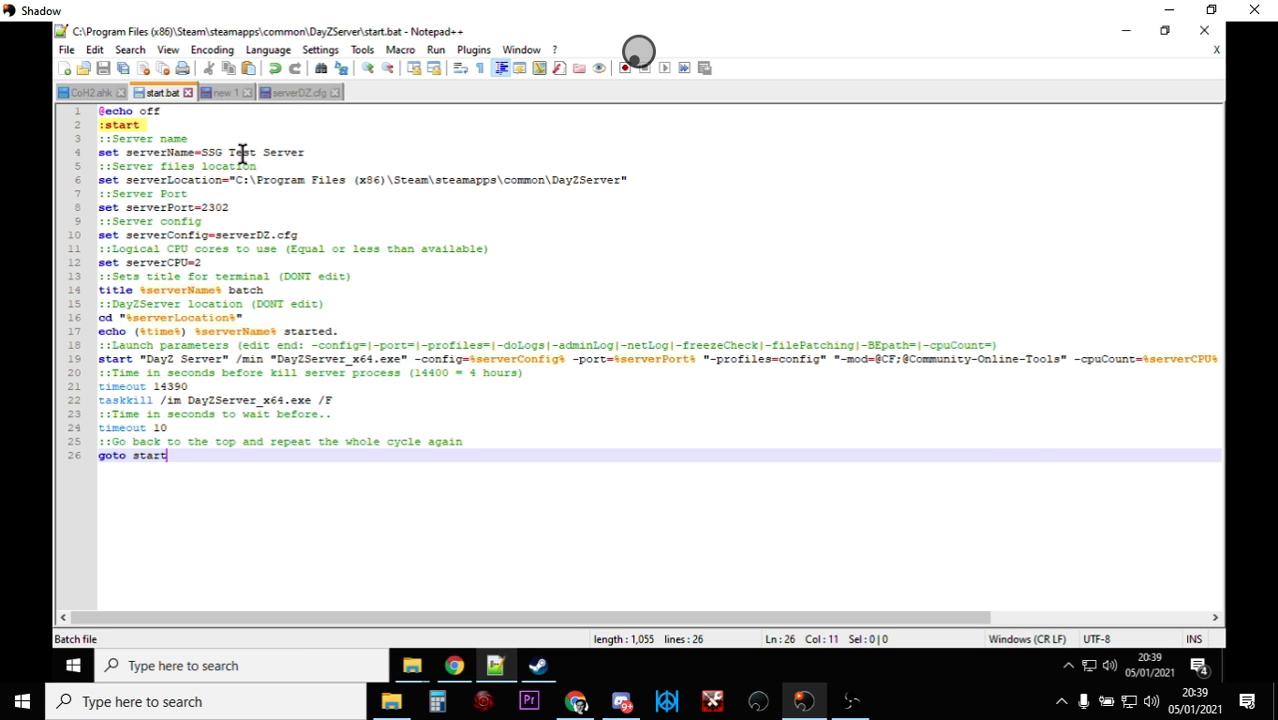
Copy the full path of the DayZServer folder from File Explorer.
drag(621, 180, 237, 181)
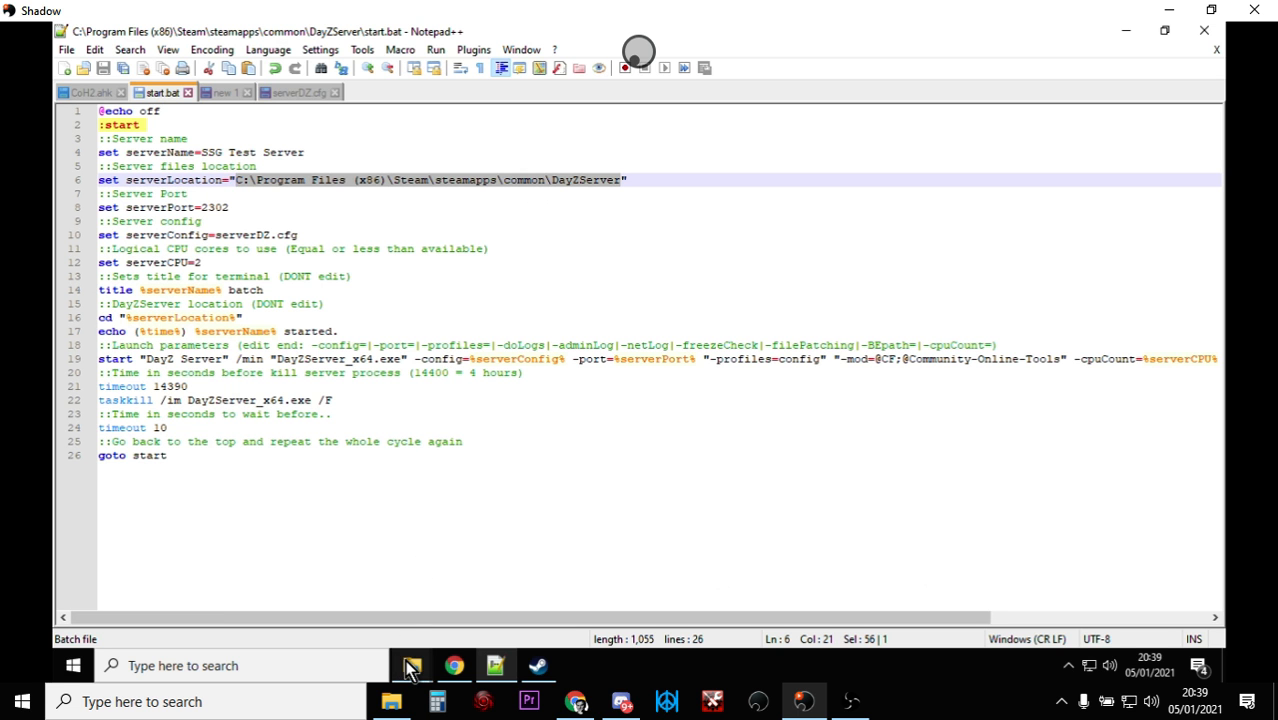
mouse_move(411, 667)
click(363, 608)
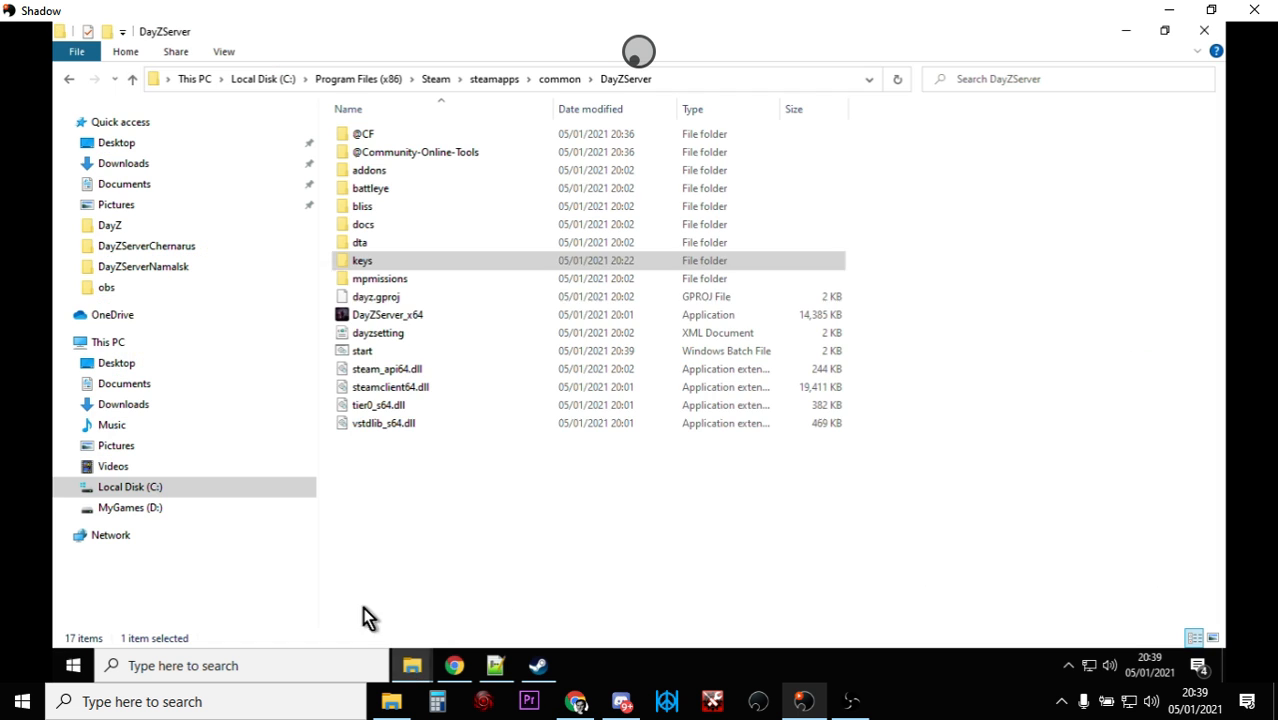
click(132, 80)
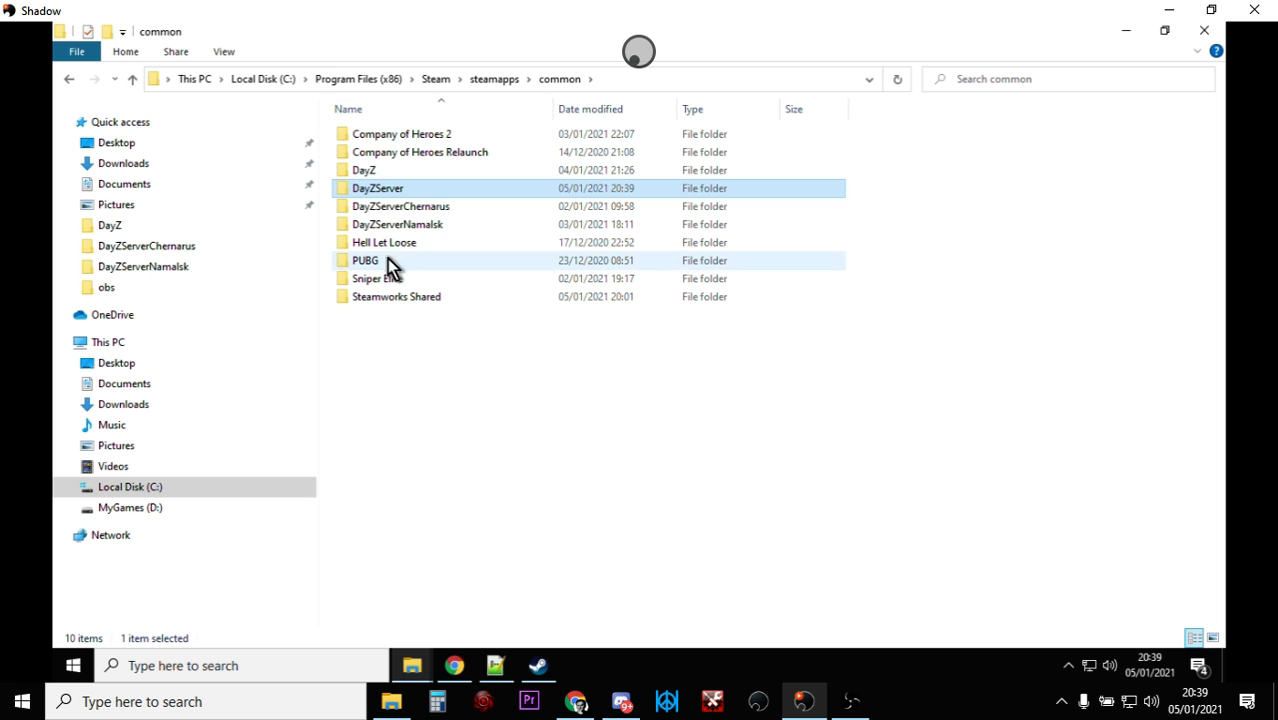
double_click(386, 190)
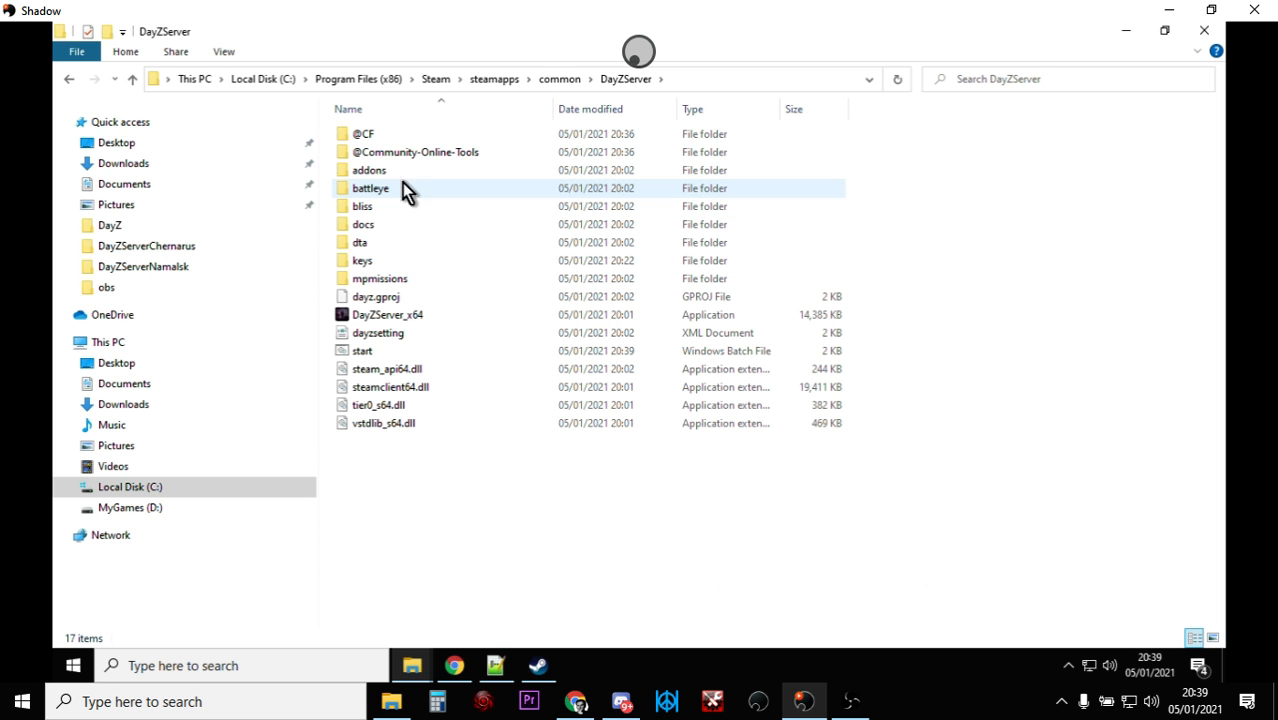
click(768, 84)
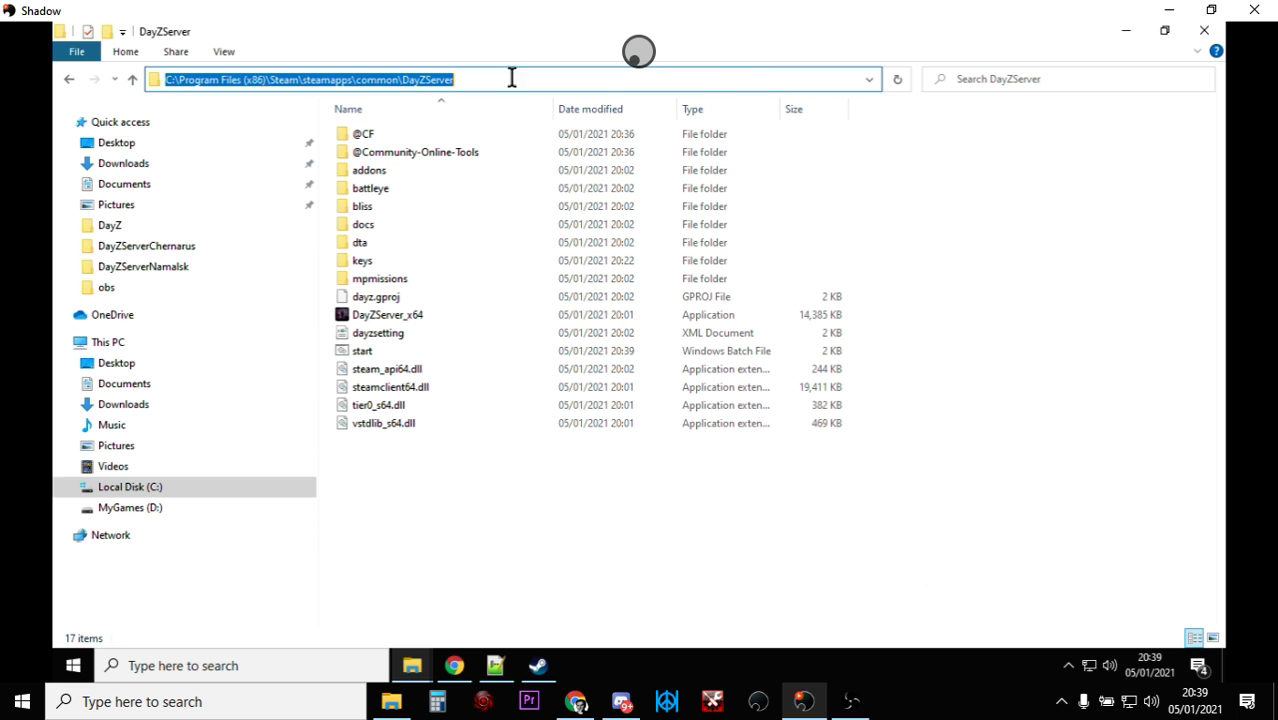
right_click(408, 80)
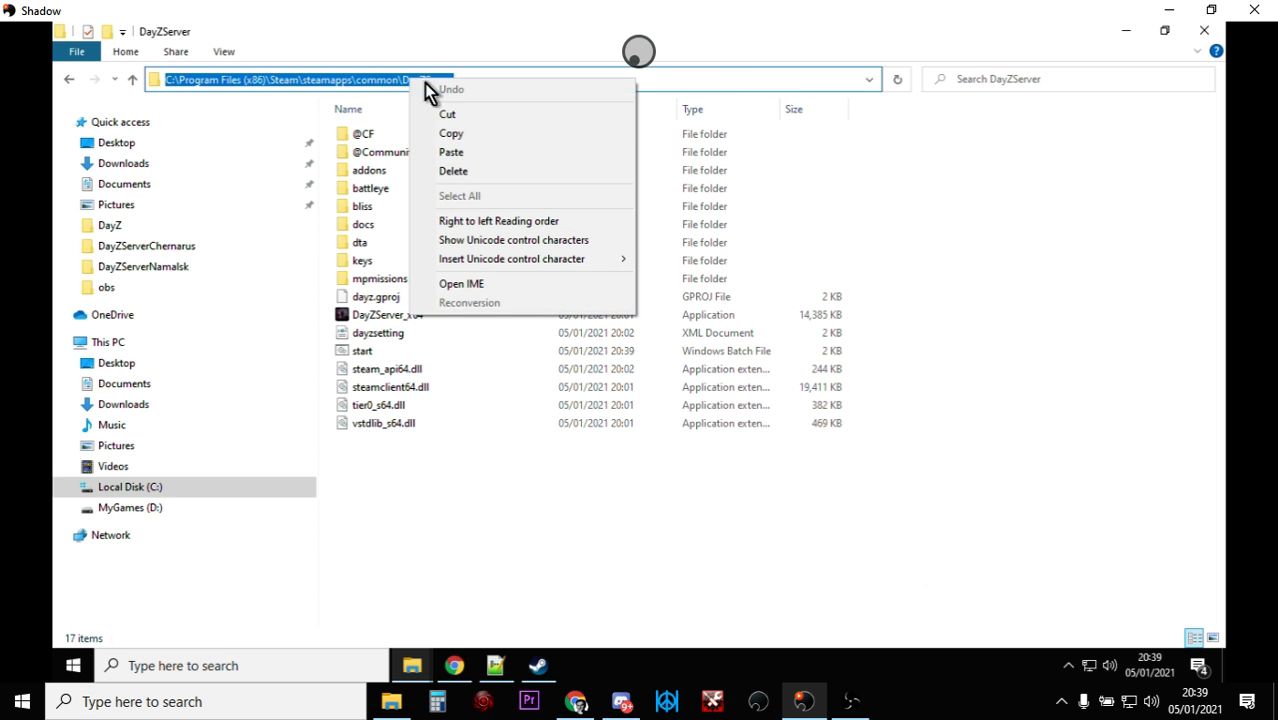
click(468, 135)
Paste C:\Program Files (x86)\Steam\steamapps\common\DayZServer over the quoted serverLocation path in start.bat.
click(495, 665)
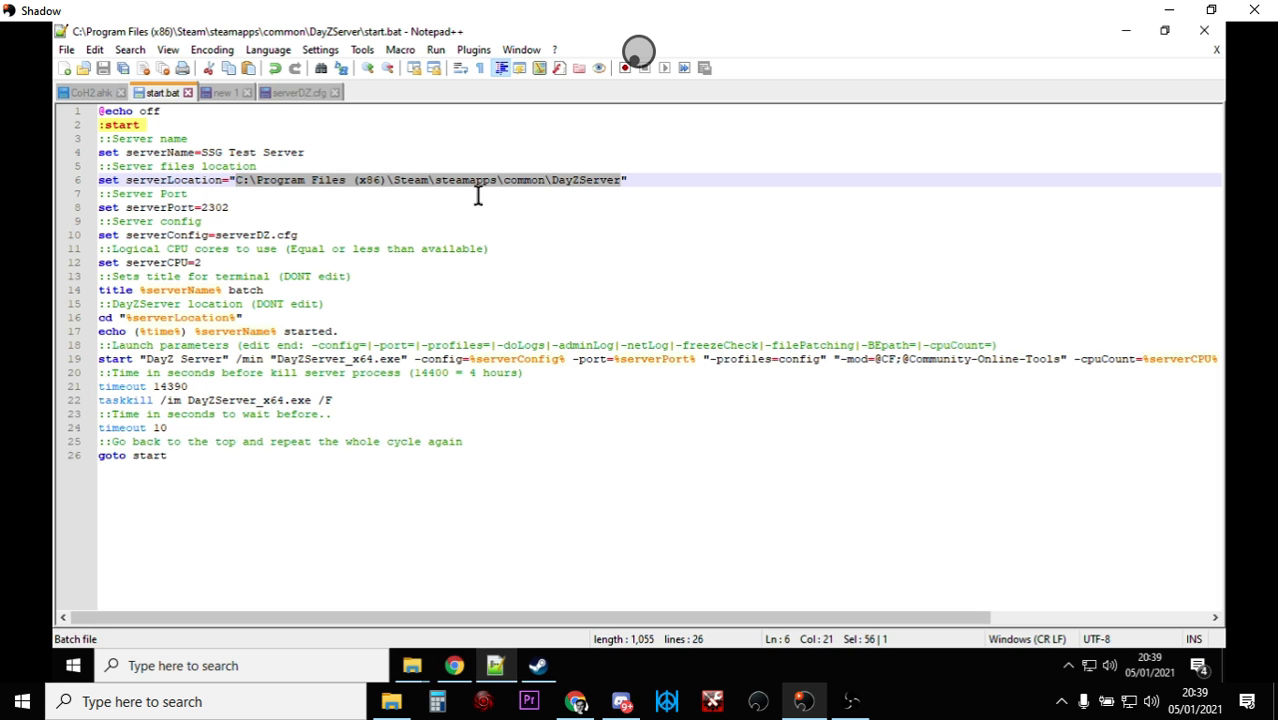
click(619, 180)
drag(619, 180, 237, 181)
right_click(259, 182)
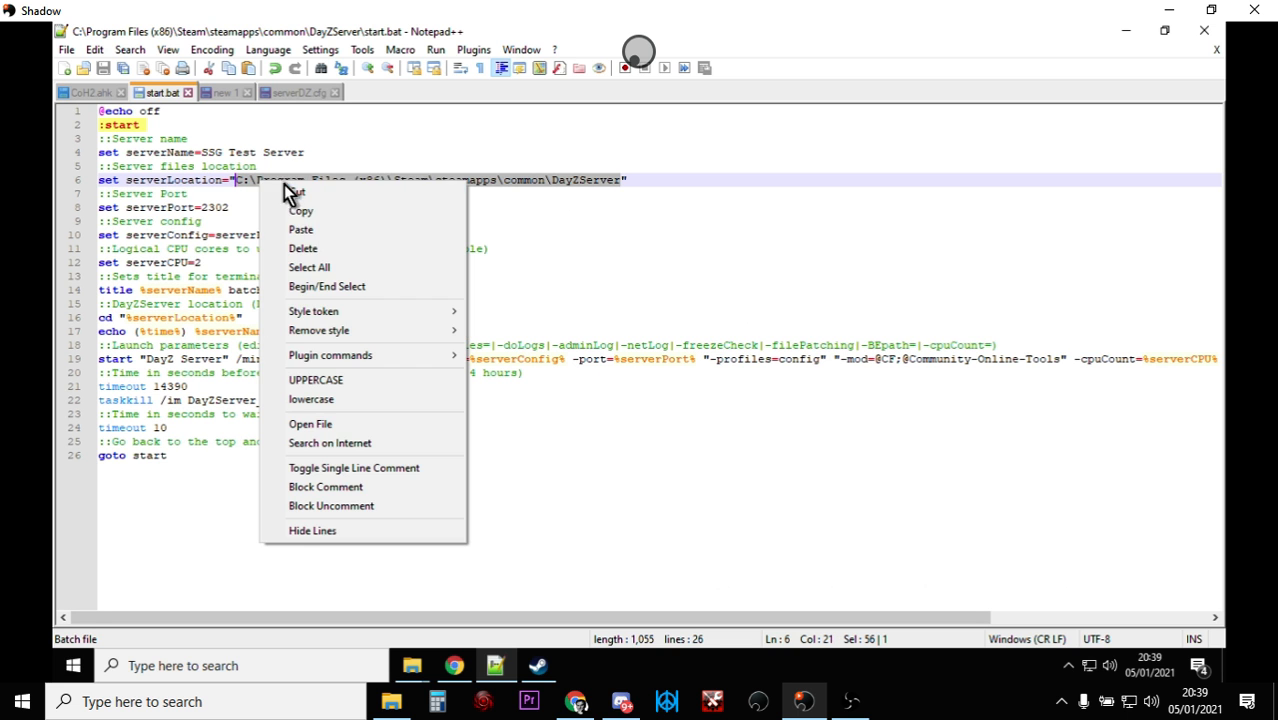
click(318, 230)
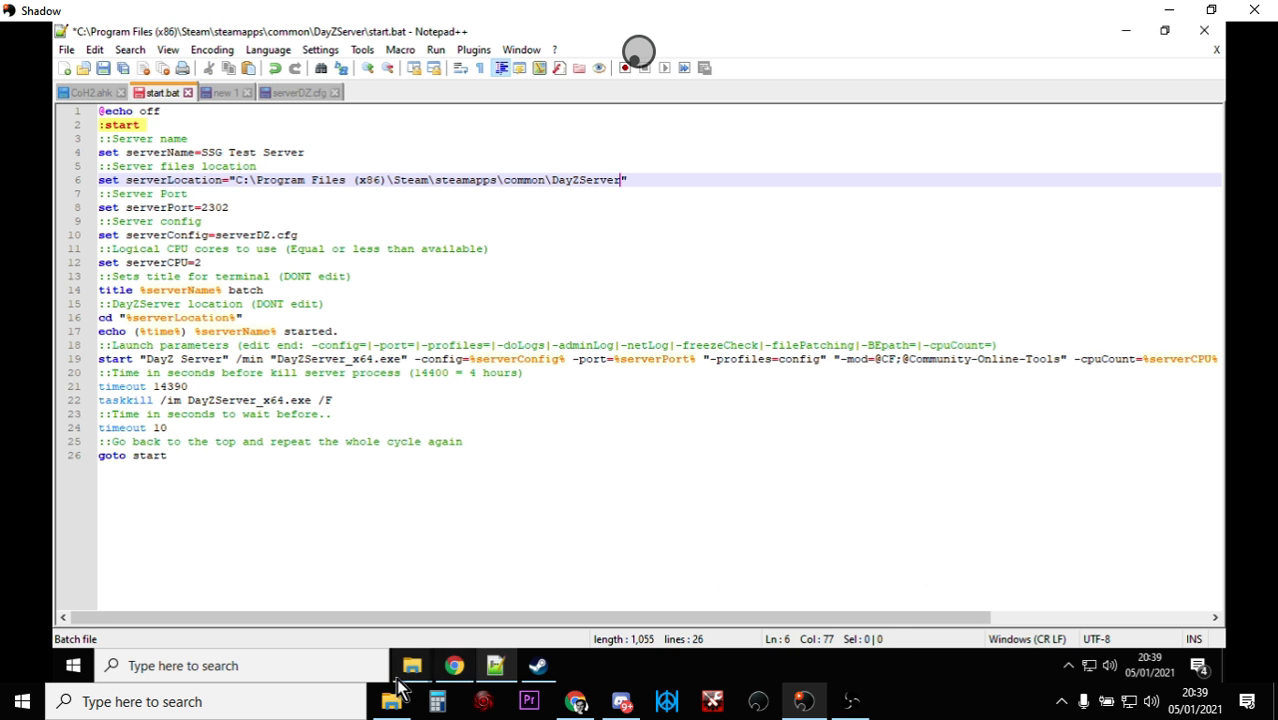
Look over the different DayZ server folders inside Steam's common folder.
mouse_move(412, 675)
click(355, 625)
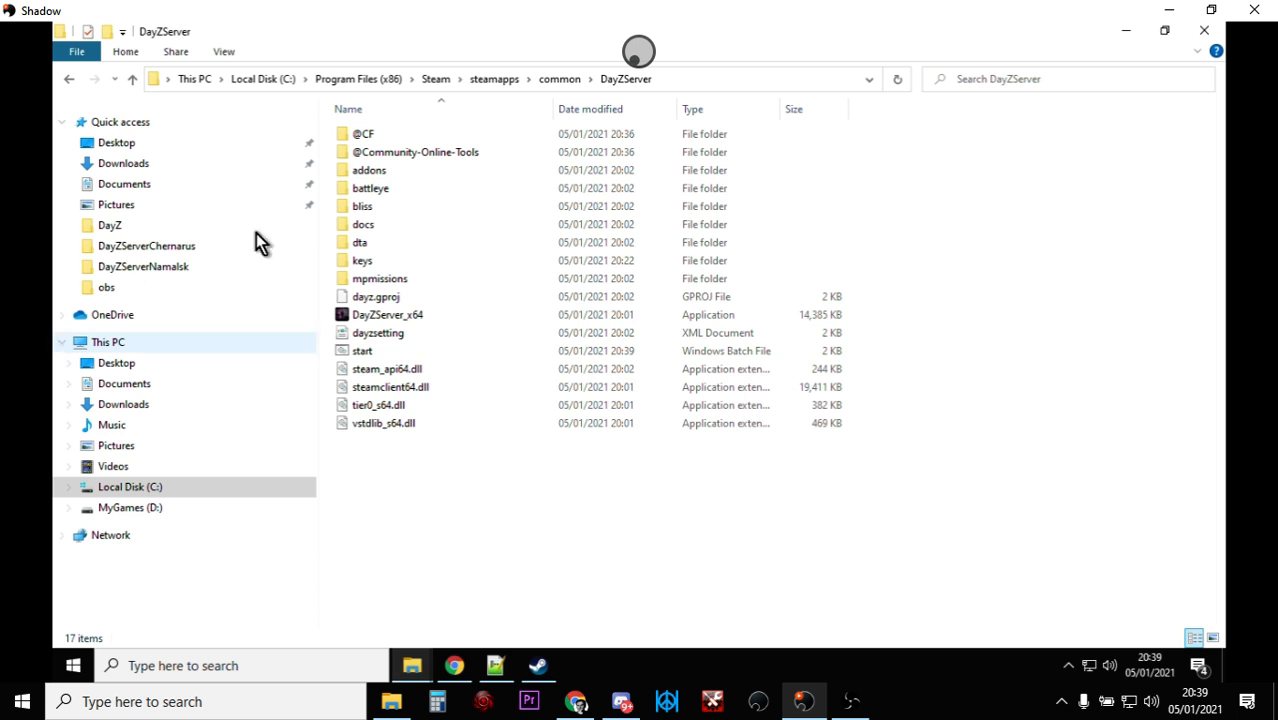
click(133, 80)
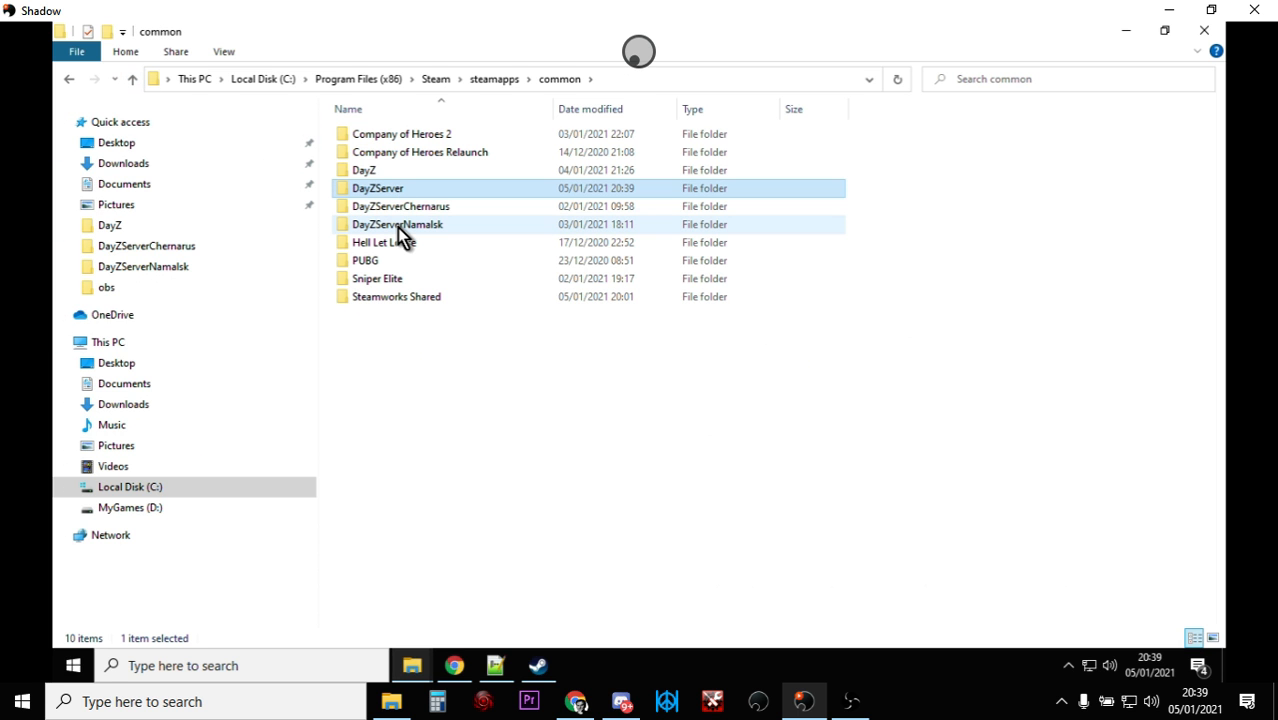
mouse_move(397, 227)
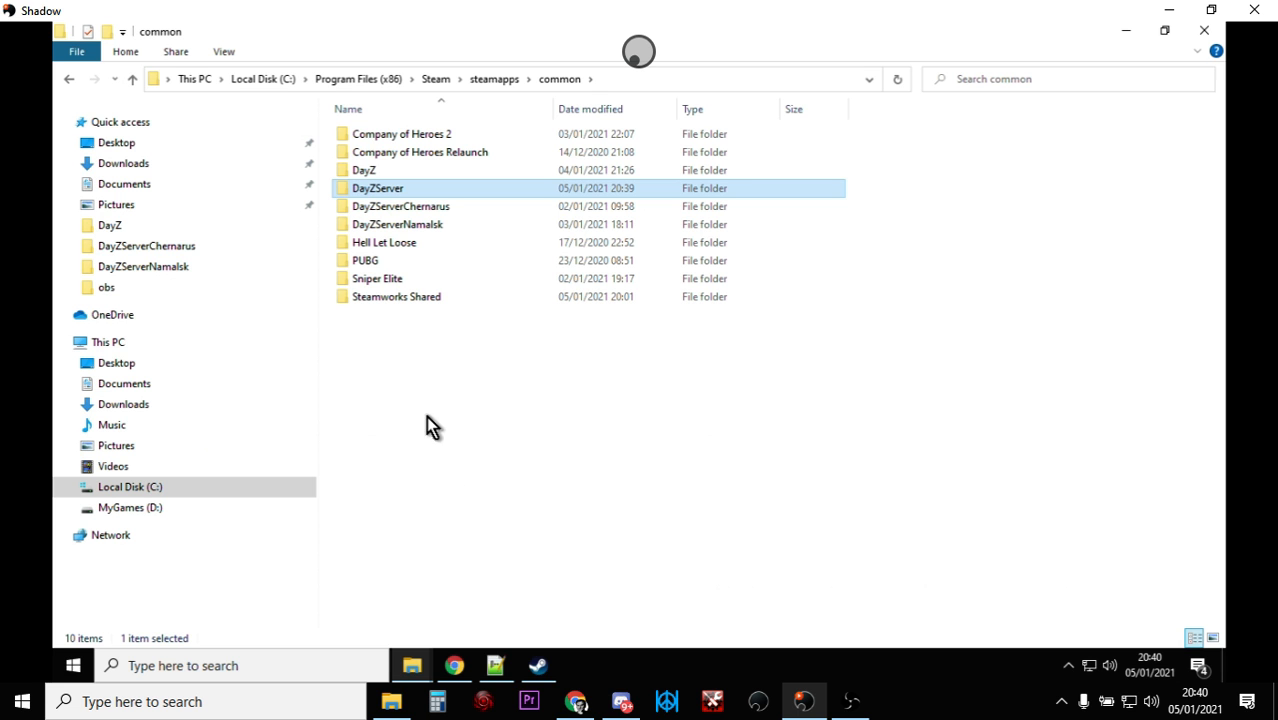
Review the launch parameters line of start.bat in Notepad++, highlighting "-profiles=config".
click(495, 665)
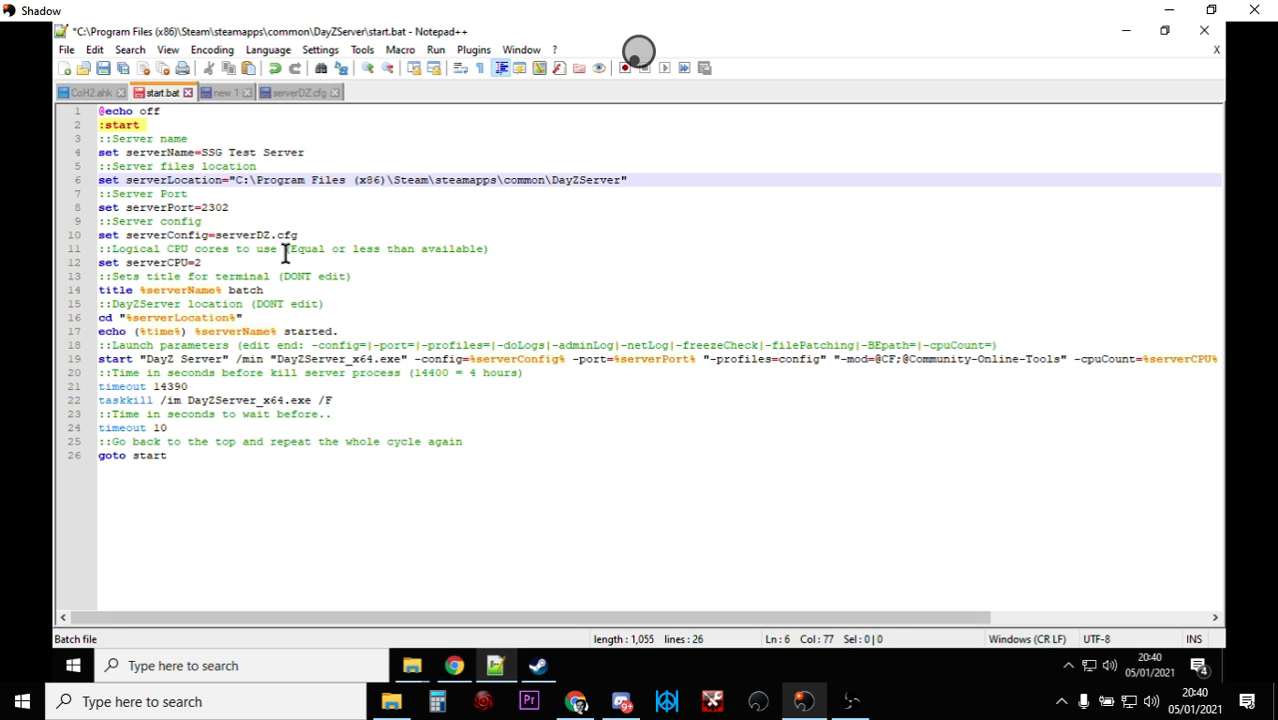
drag(98, 358, 830, 380)
click(830, 385)
drag(704, 359, 828, 360)
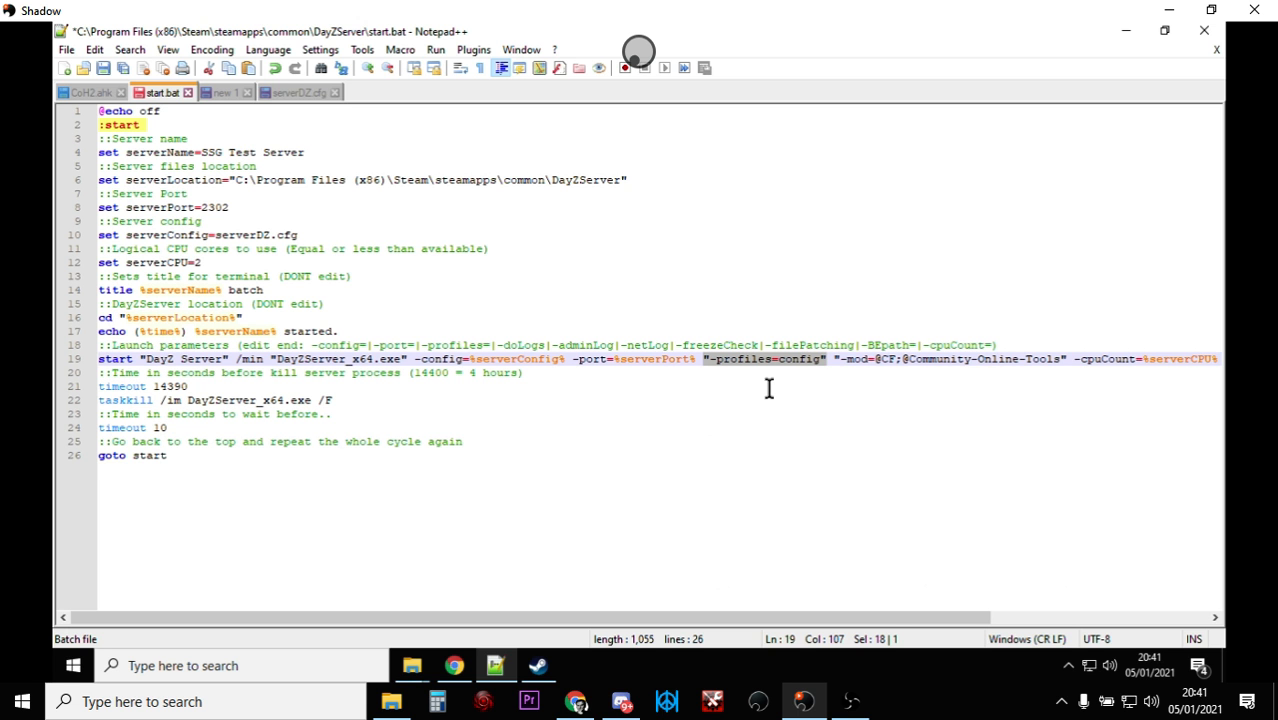
drag(850, 620, 970, 614)
drag(680, 359, 820, 359)
right_click(808, 359)
click(810, 363)
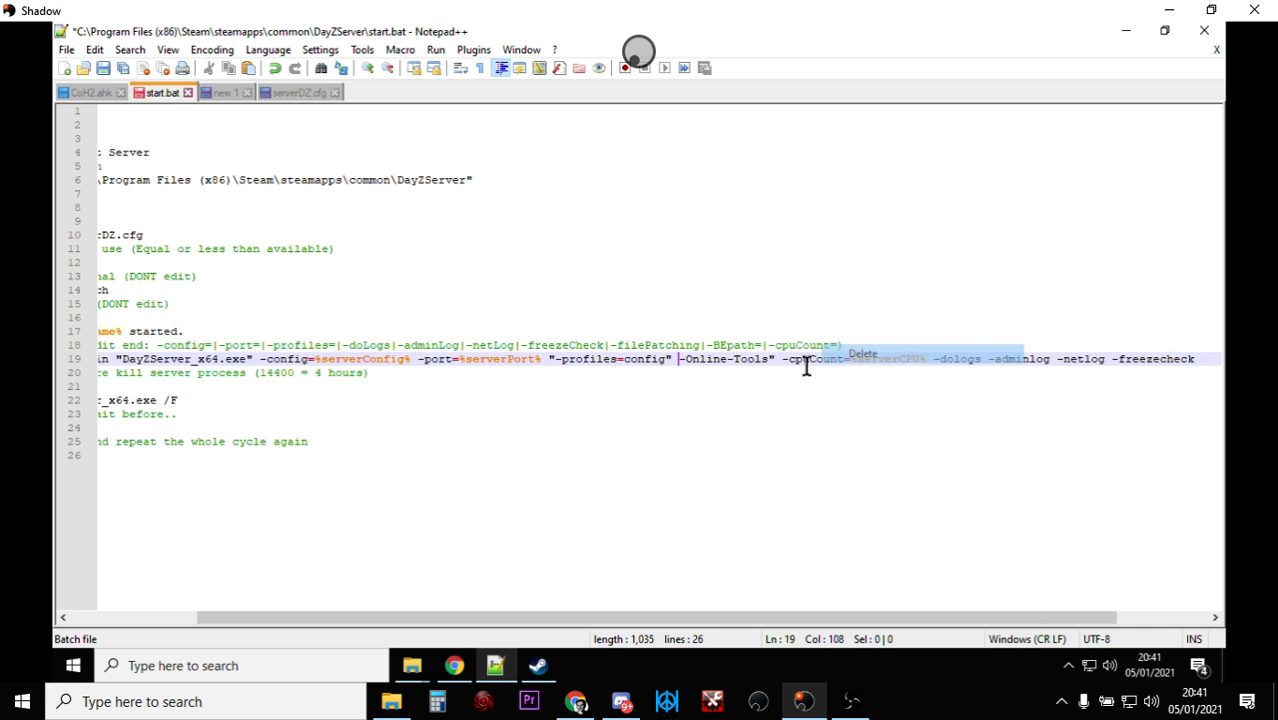
click(750, 368)
click(94, 49)
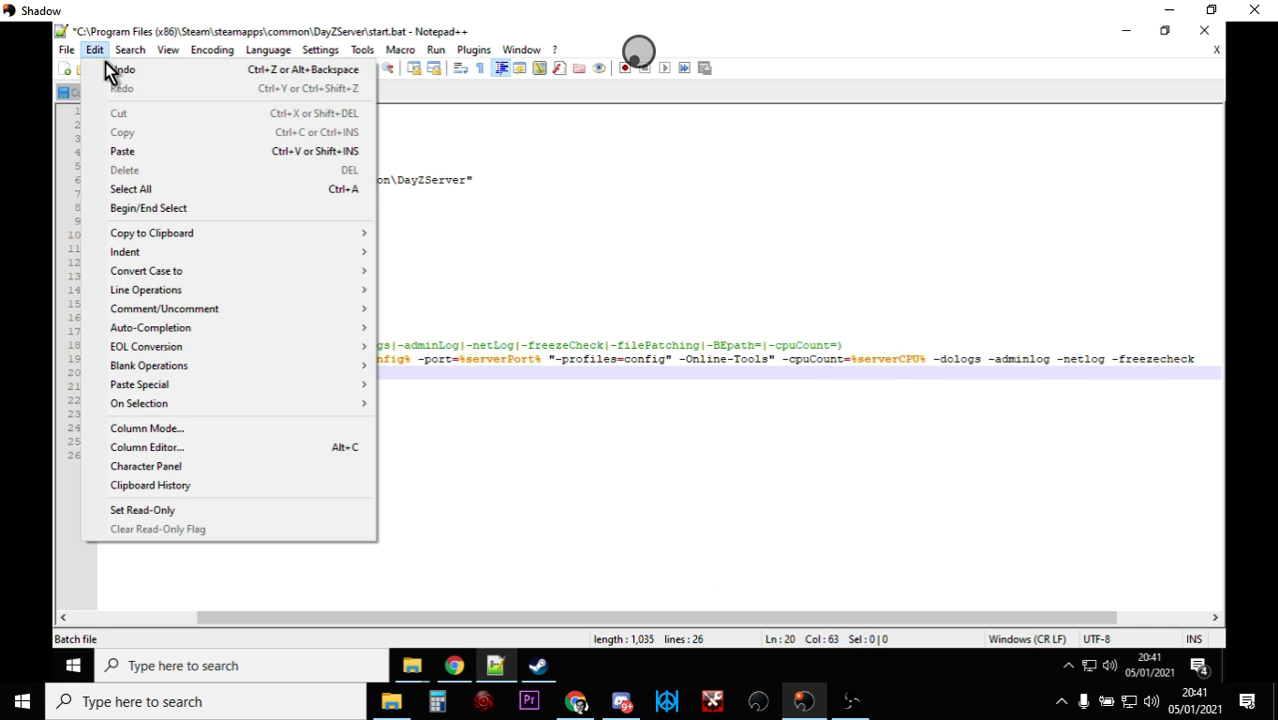
click(116, 70)
click(673, 384)
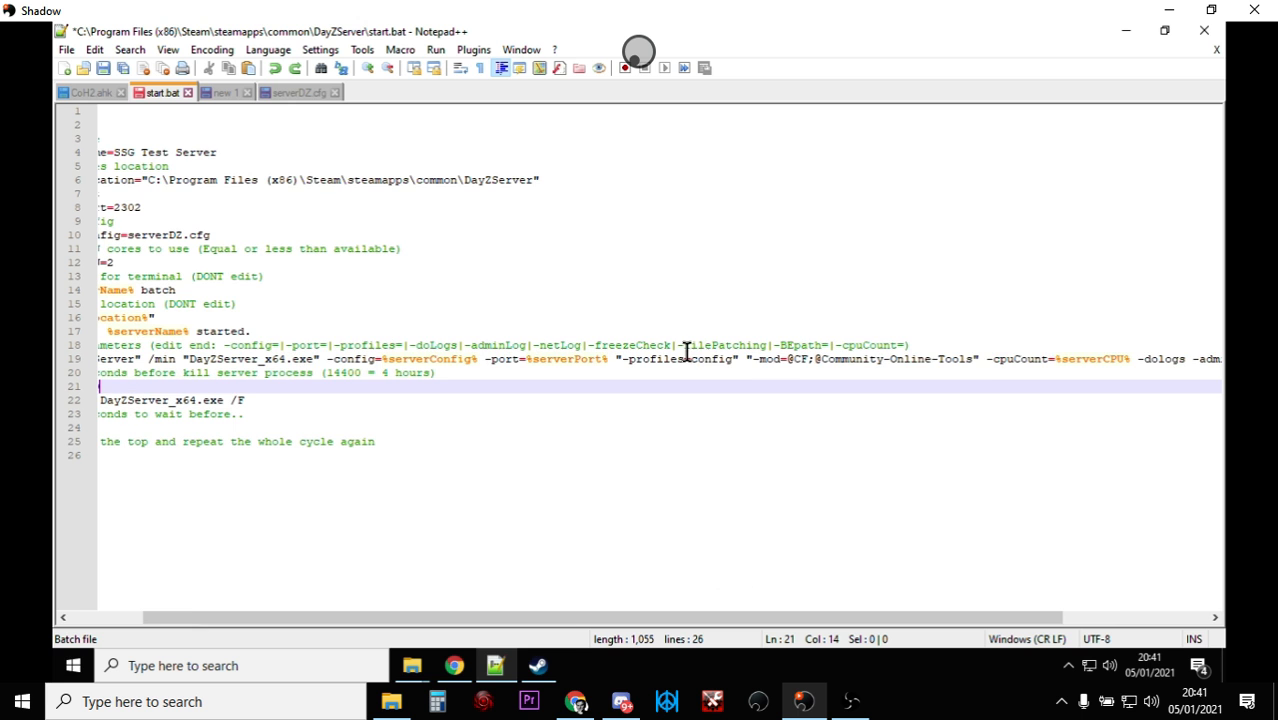
drag(747, 358, 979, 358)
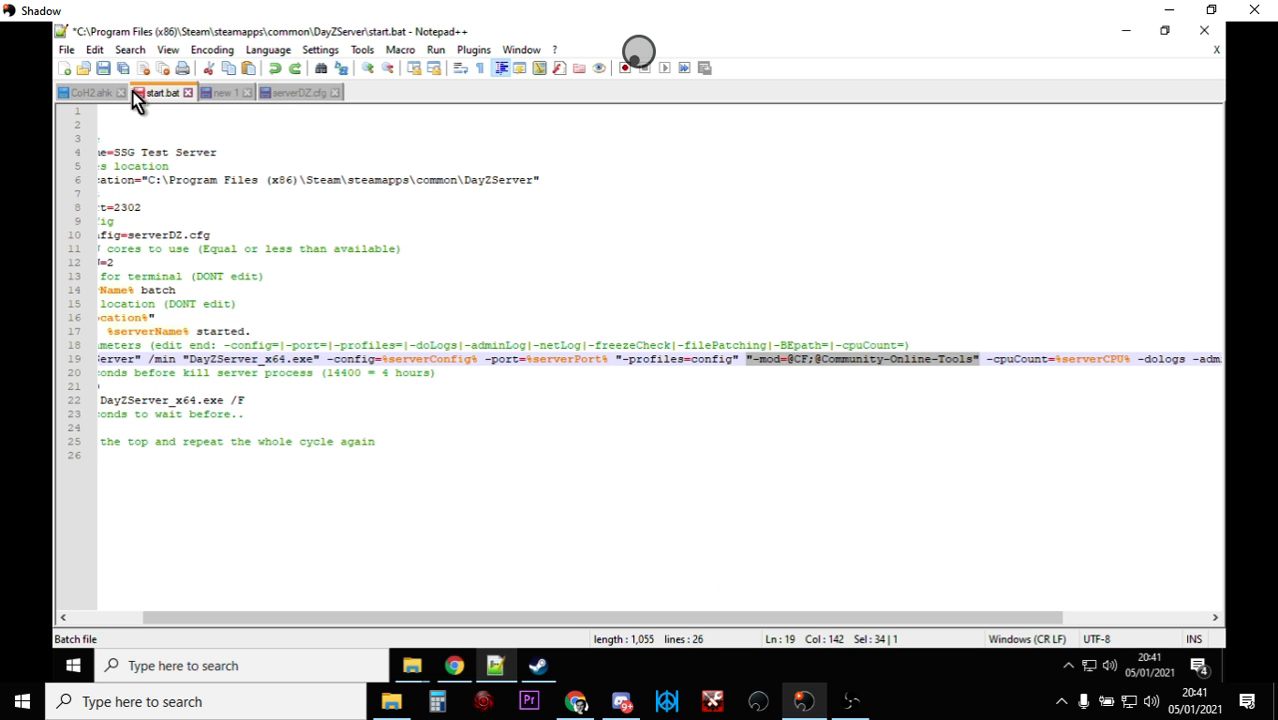
click(103, 68)
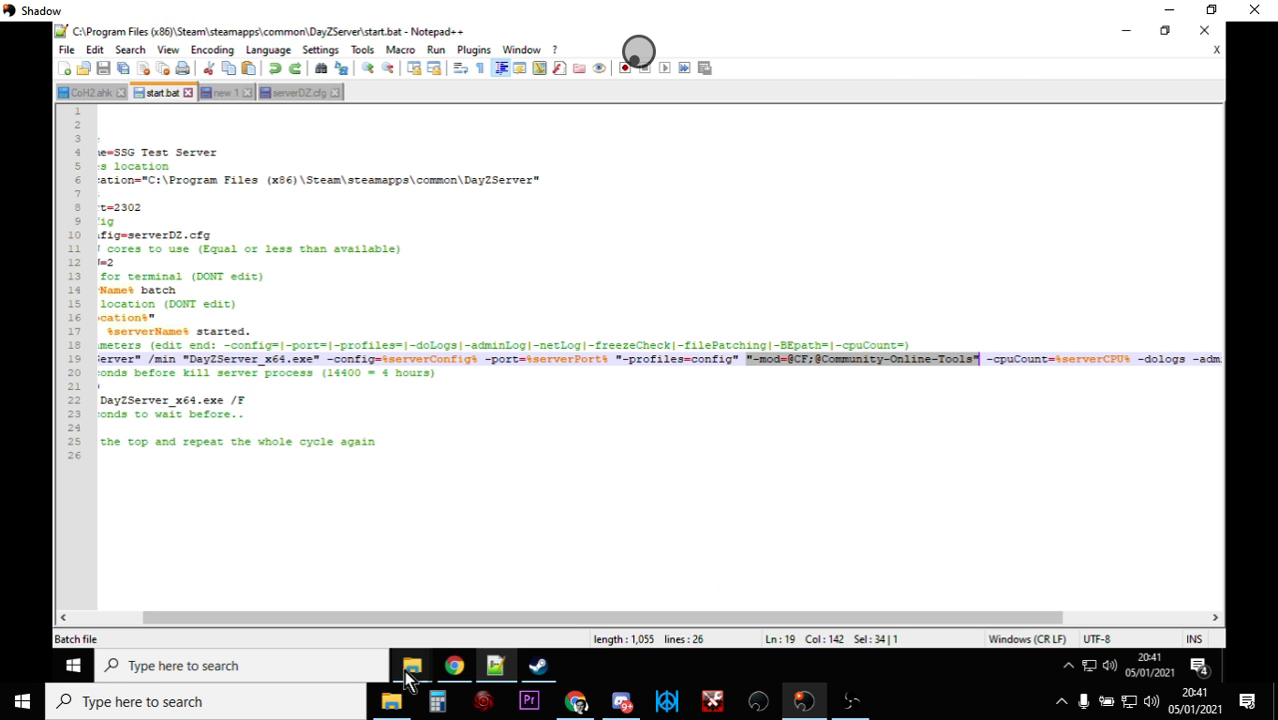
mouse_move(412, 668)
click(362, 608)
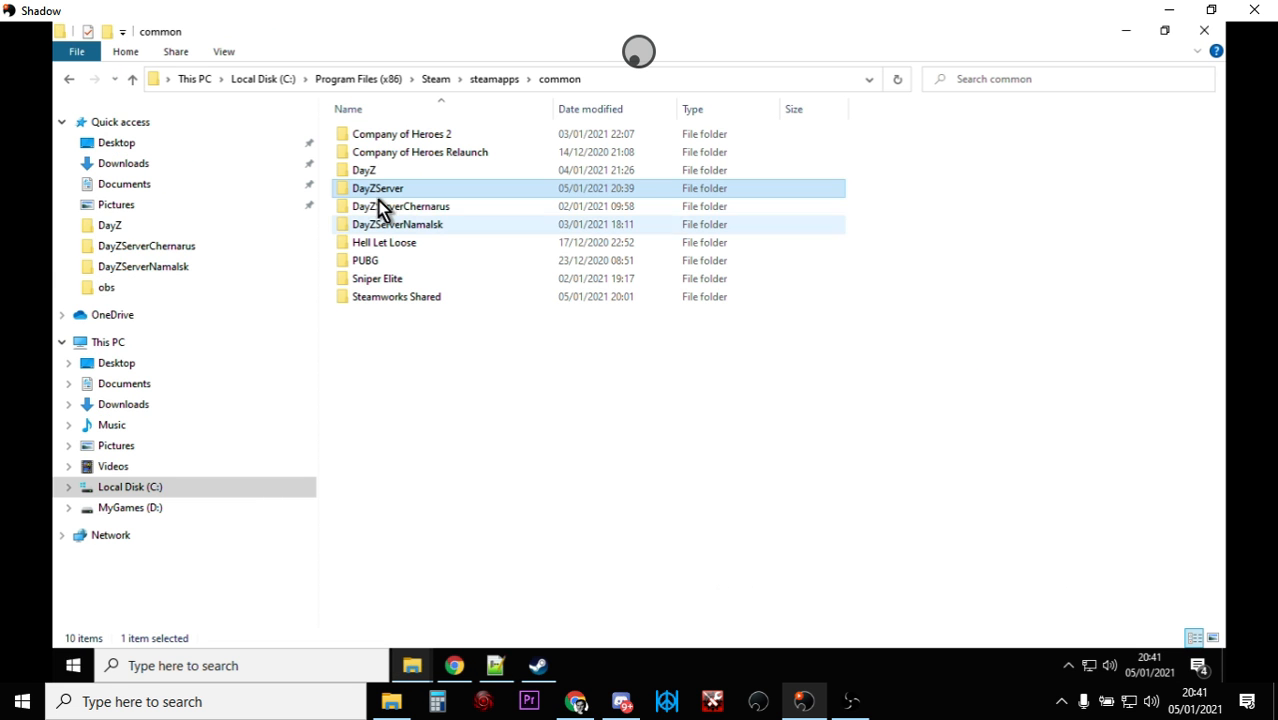
double_click(380, 192)
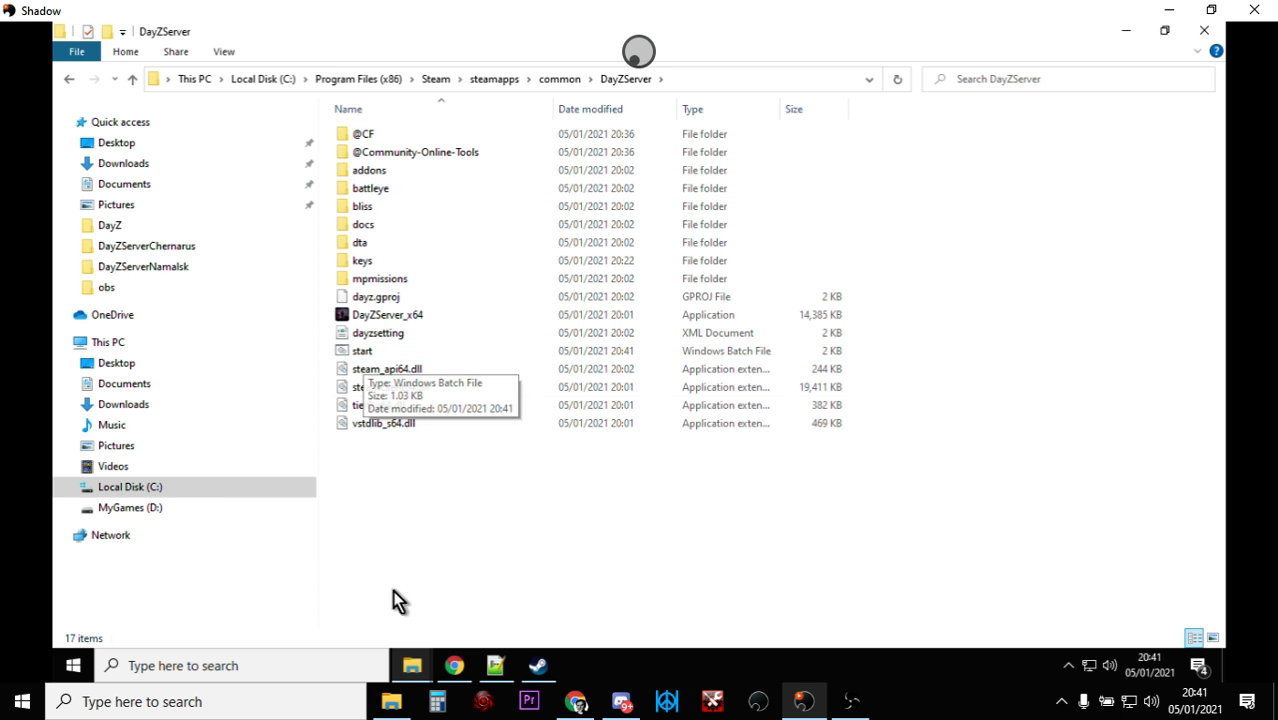
Switch to Chrome and look over the Main Parameters section of the DayZ:Server Configuration wiki page.
click(454, 668)
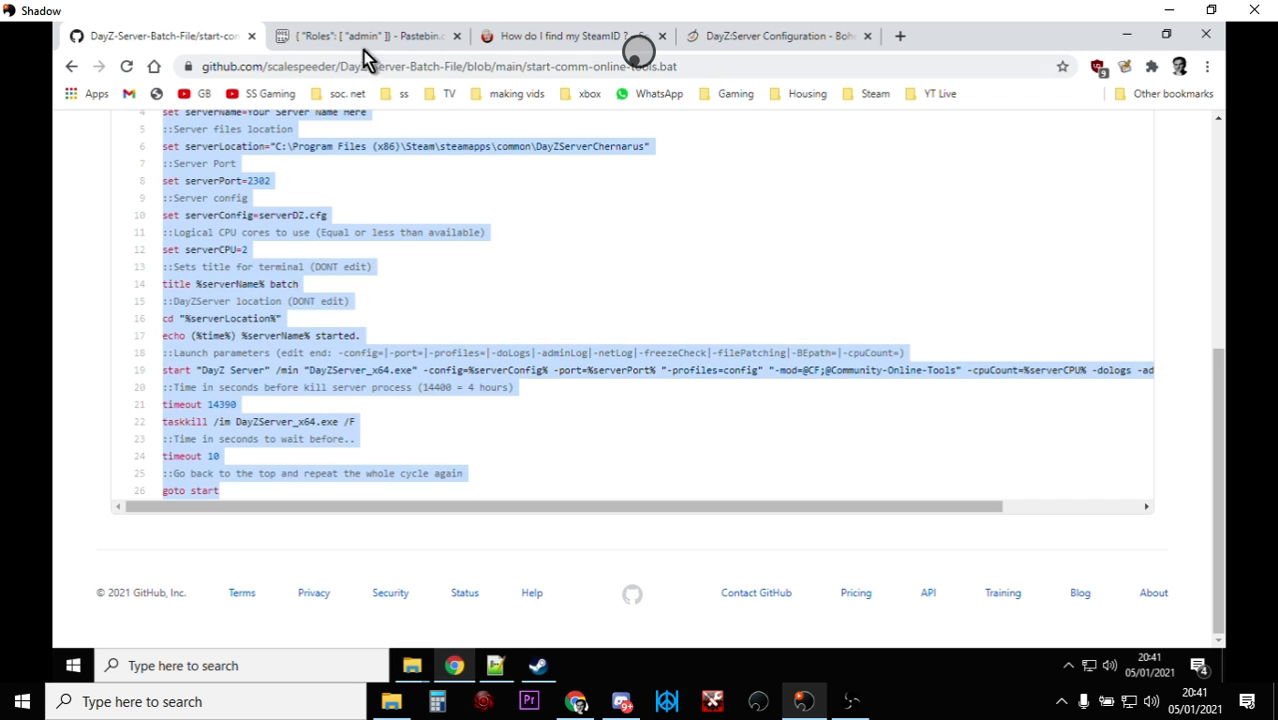
click(714, 48)
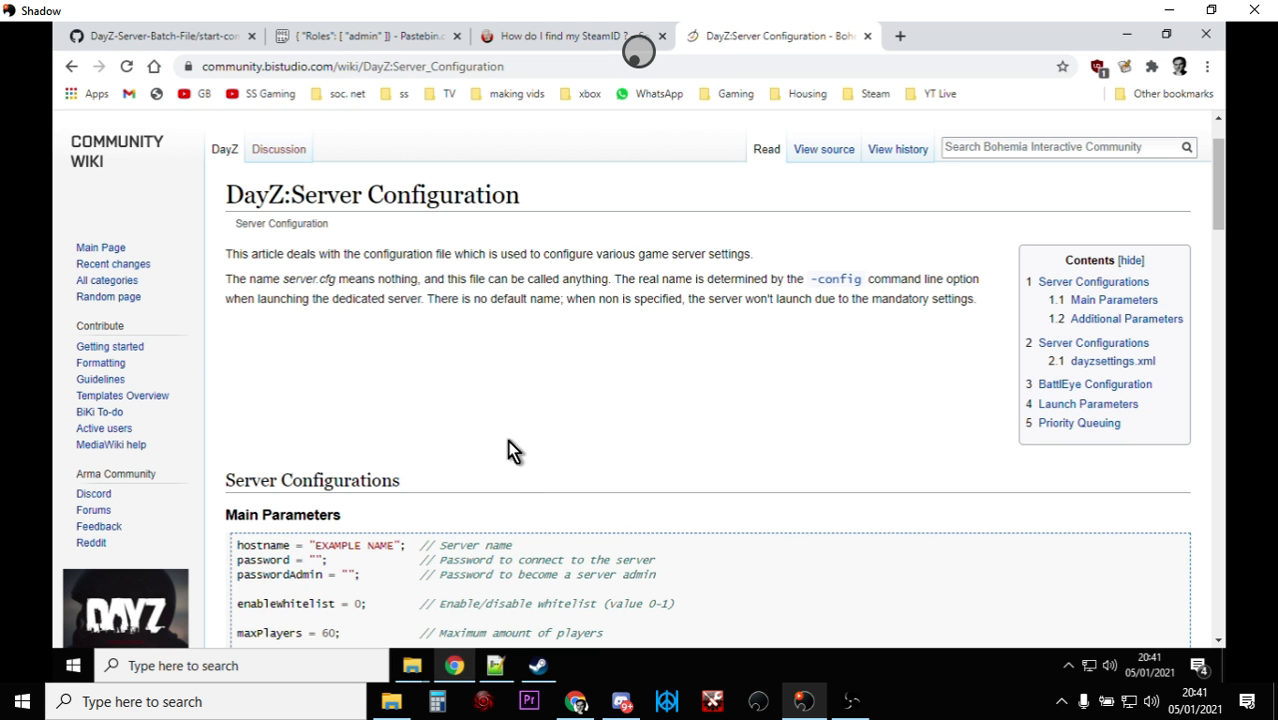
scroll(508, 450, down, 4)
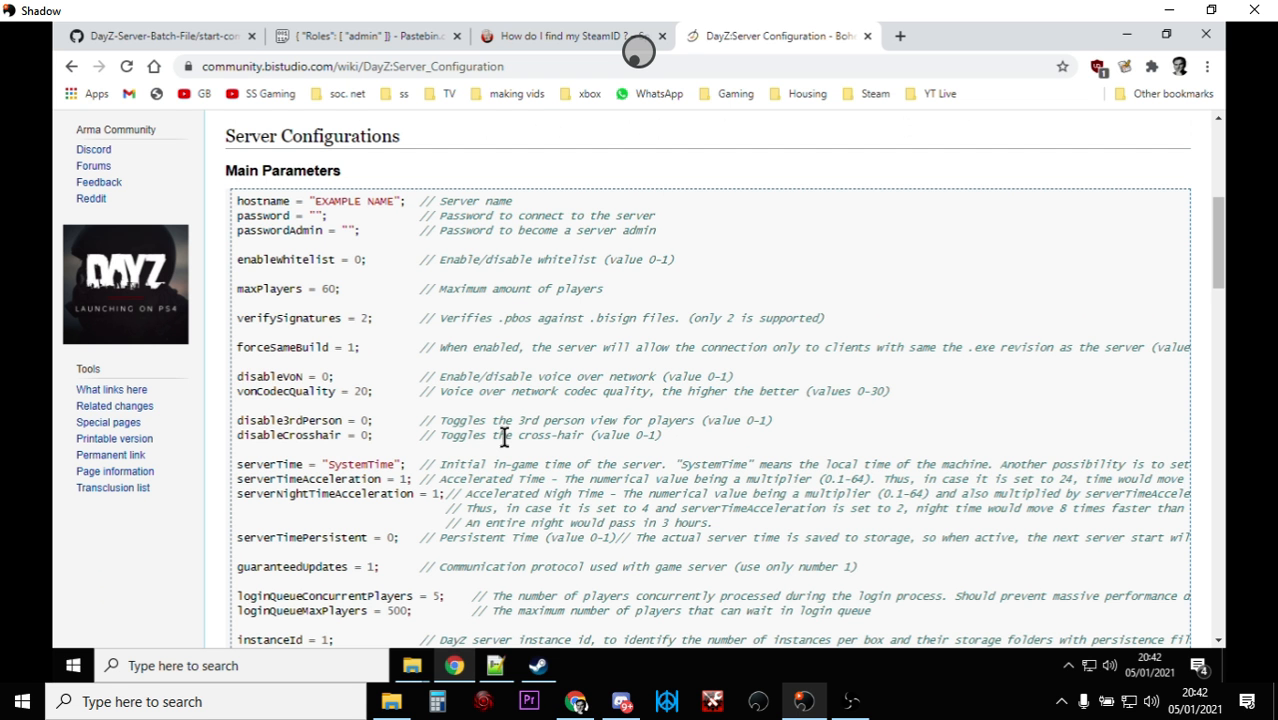
scroll(505, 437, down, 3)
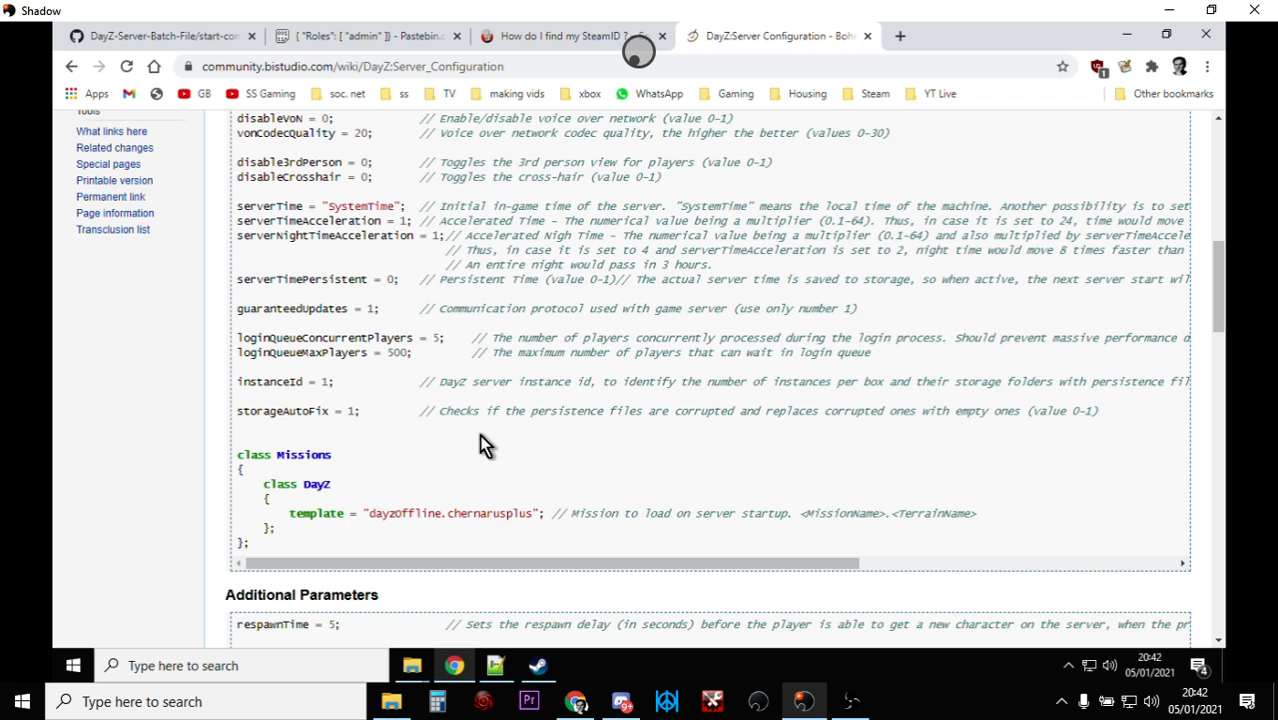
scroll(505, 437, up, 5)
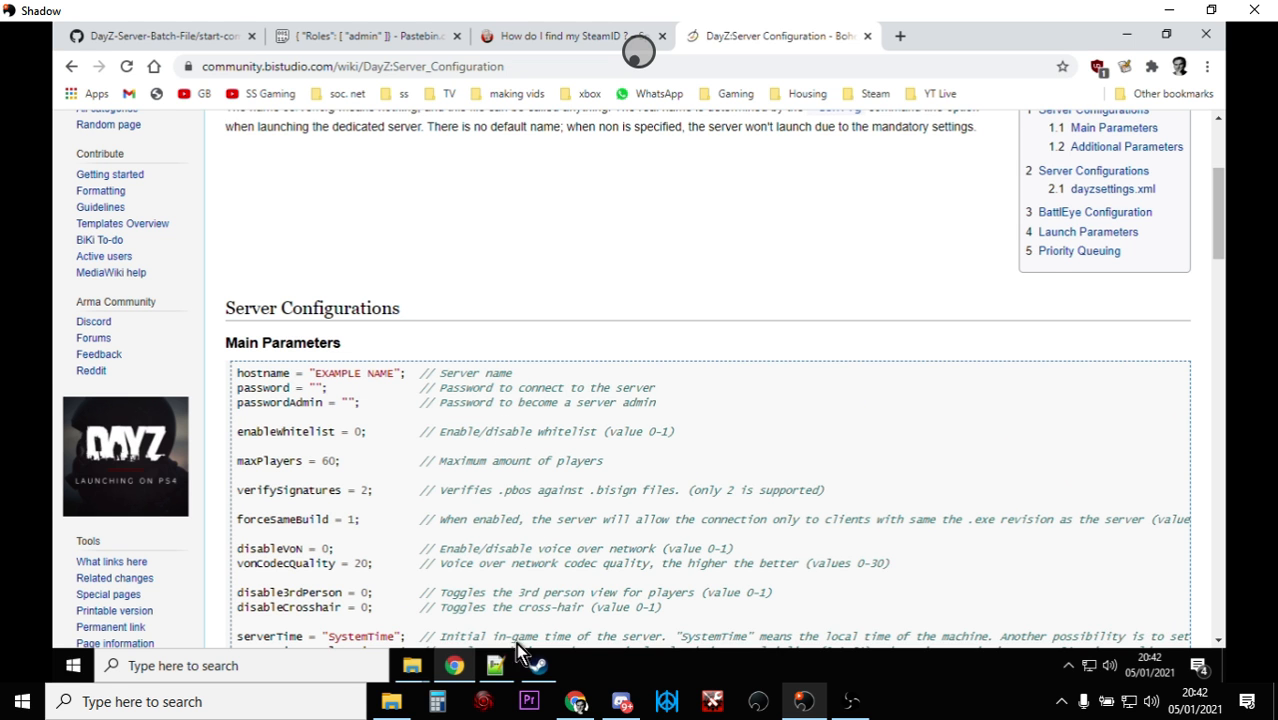
Copy the entire Main Parameters code block, from the hostname line through the closing brace of class Missions.
triple_click(237, 373)
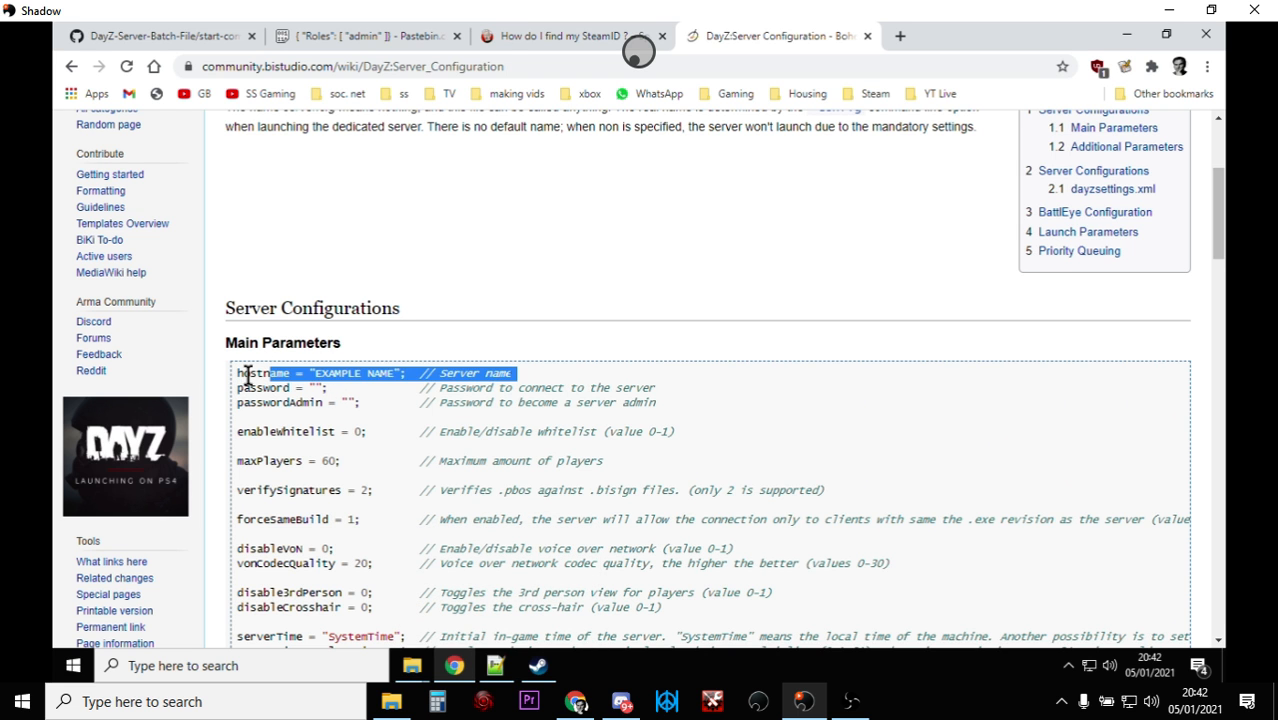
click(239, 374)
triple_click(242, 374)
click(238, 377)
triple_click(256, 372)
click(238, 375)
drag(237, 373, 409, 479)
scroll(341, 424, down, 5)
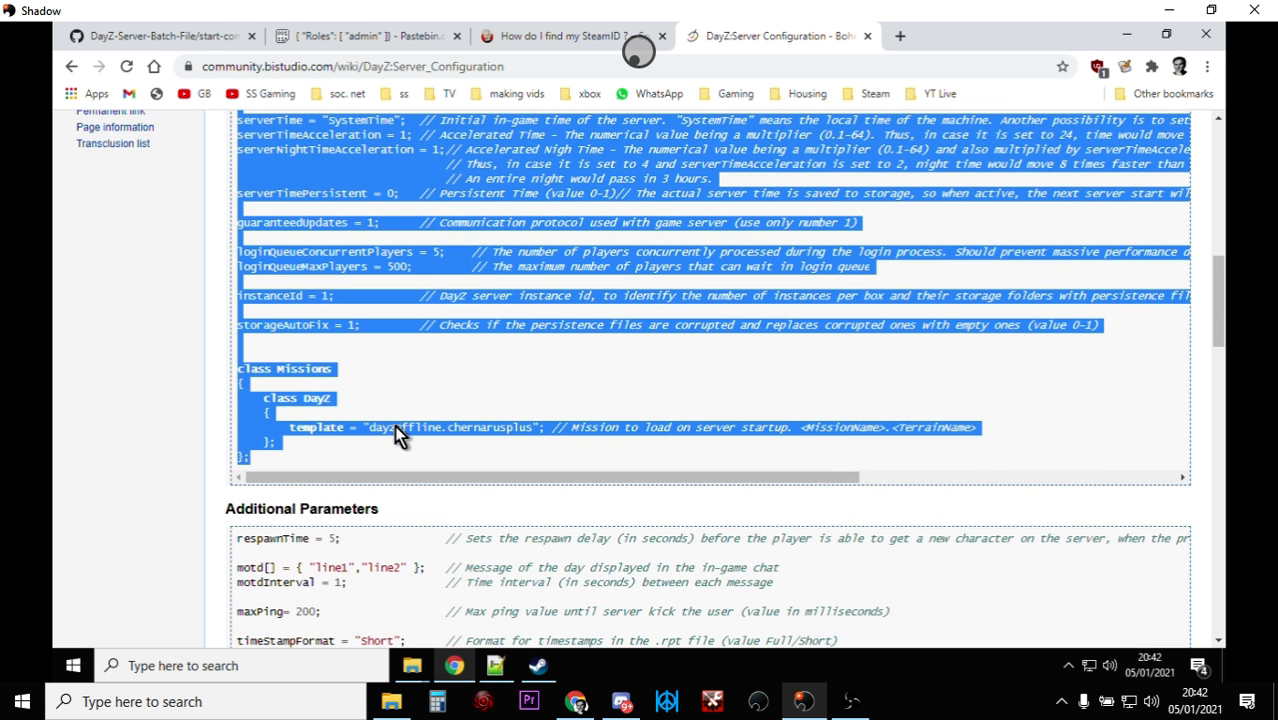
right_click(394, 425)
click(437, 440)
Switch to Notepad++ and review serverDZ.cfg, highlighting the server name in the hostname line.
click(496, 663)
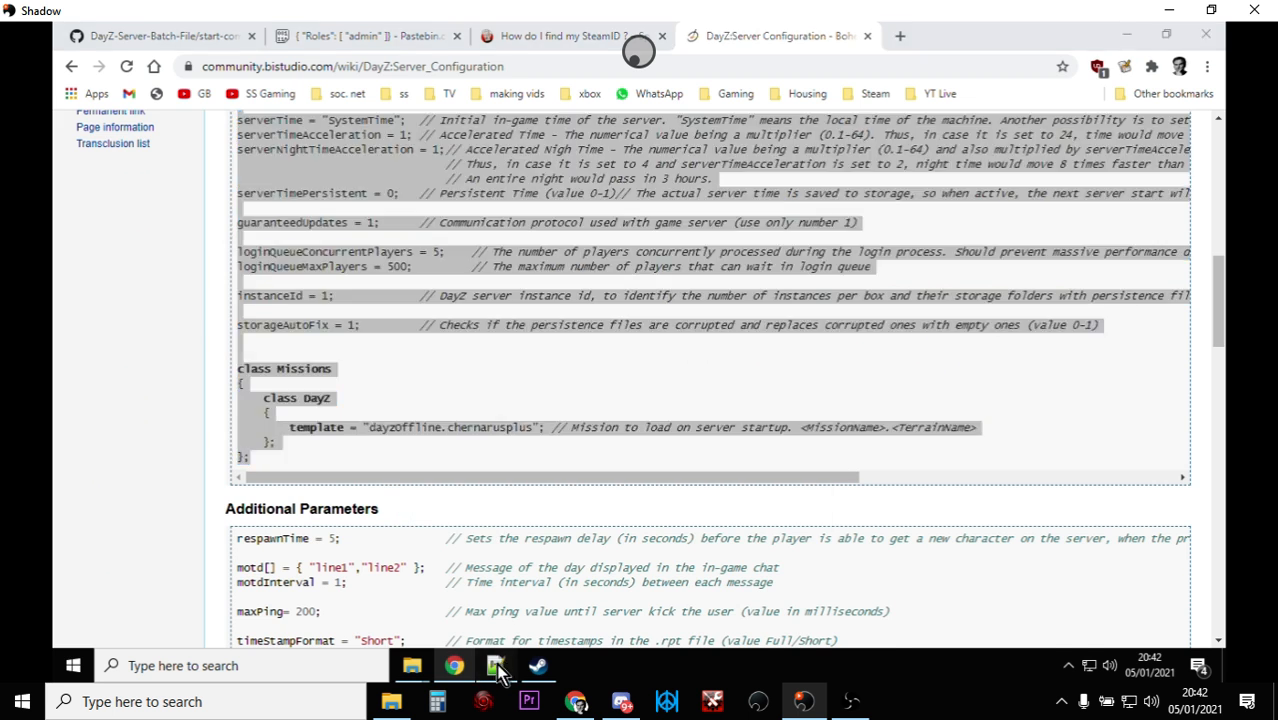
click(292, 94)
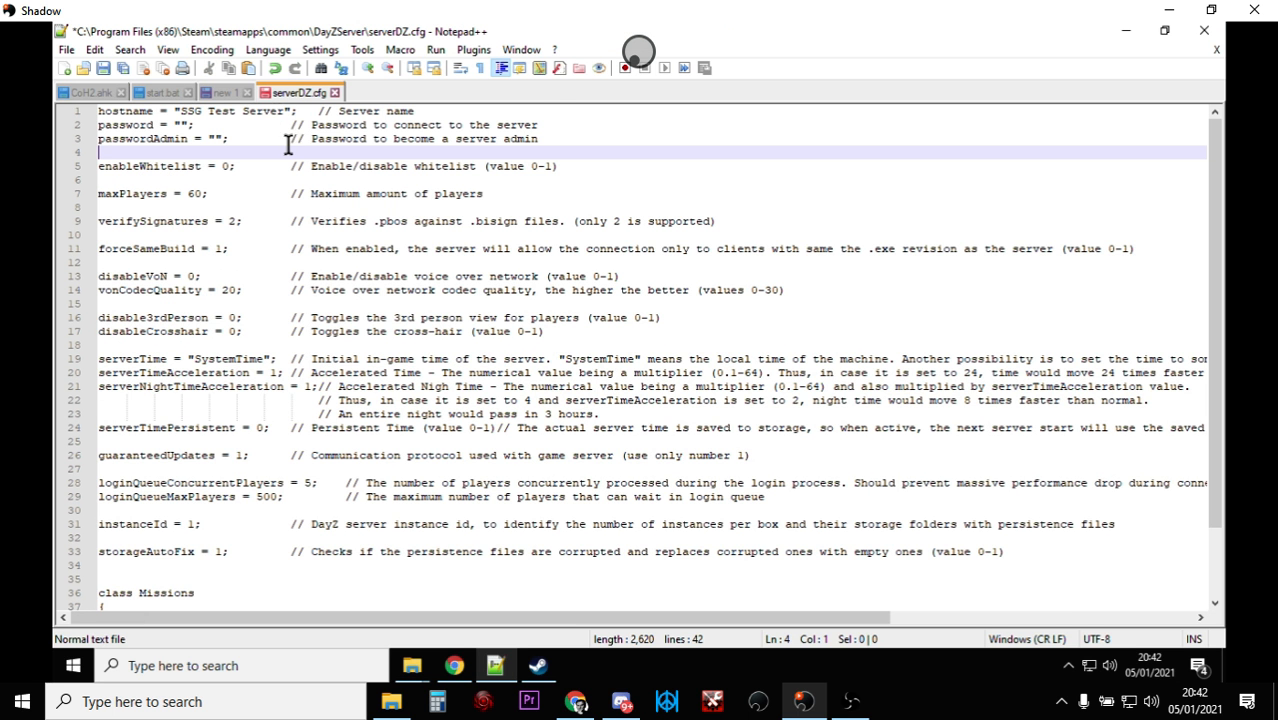
scroll(326, 278, down, 2)
scroll(418, 469, up, 2)
click(264, 112)
drag(291, 112, 174, 112)
click(230, 112)
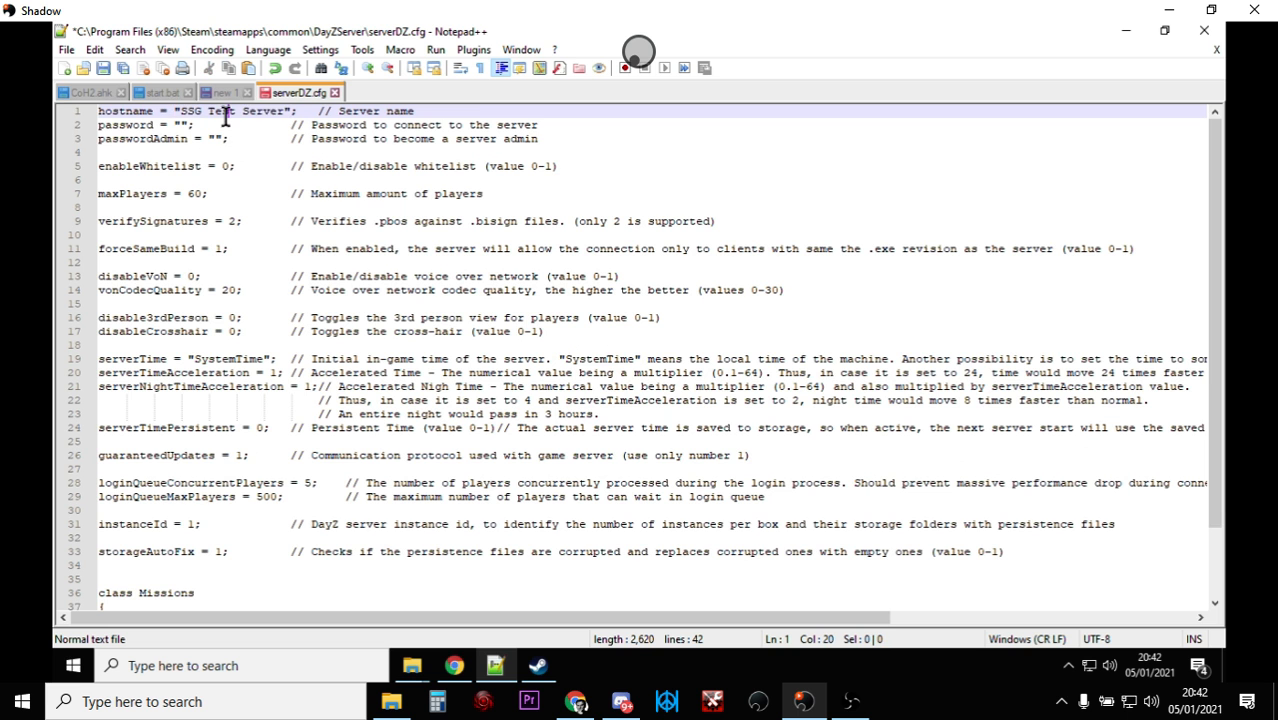
Highlight the template = "dayzOffline.chernarusplus"; setting in the Missions class of serverDZ.cfg.
scroll(235, 125, down, 2)
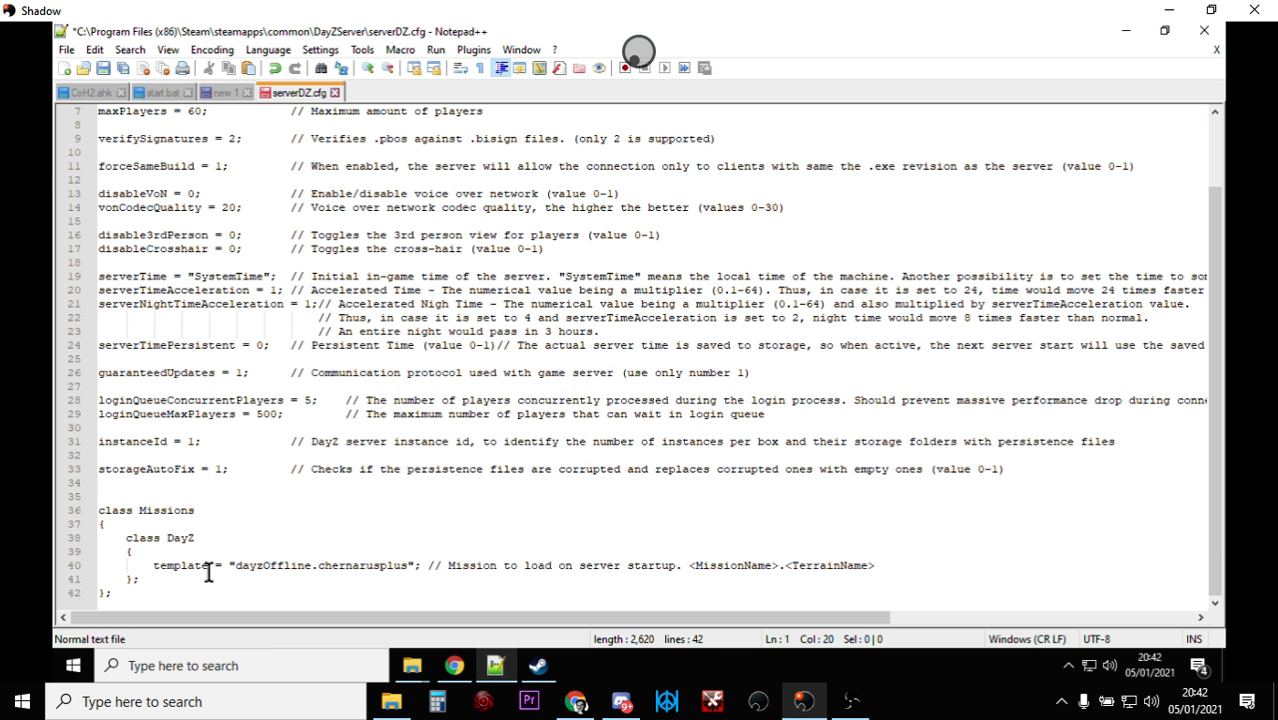
click(157, 566)
drag(162, 566, 421, 566)
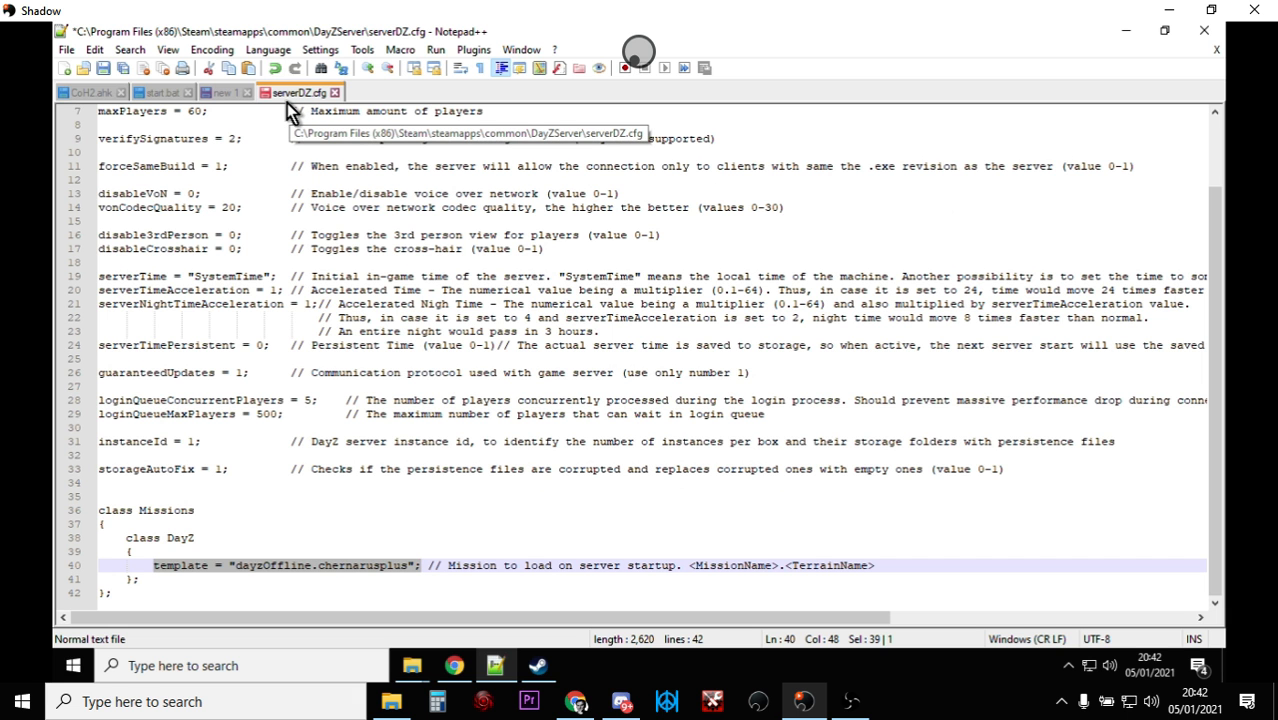
Try to save a copy of the configuration in the DayZServer folder under the quoted file name "serverDZ.cfg".
click(64, 57)
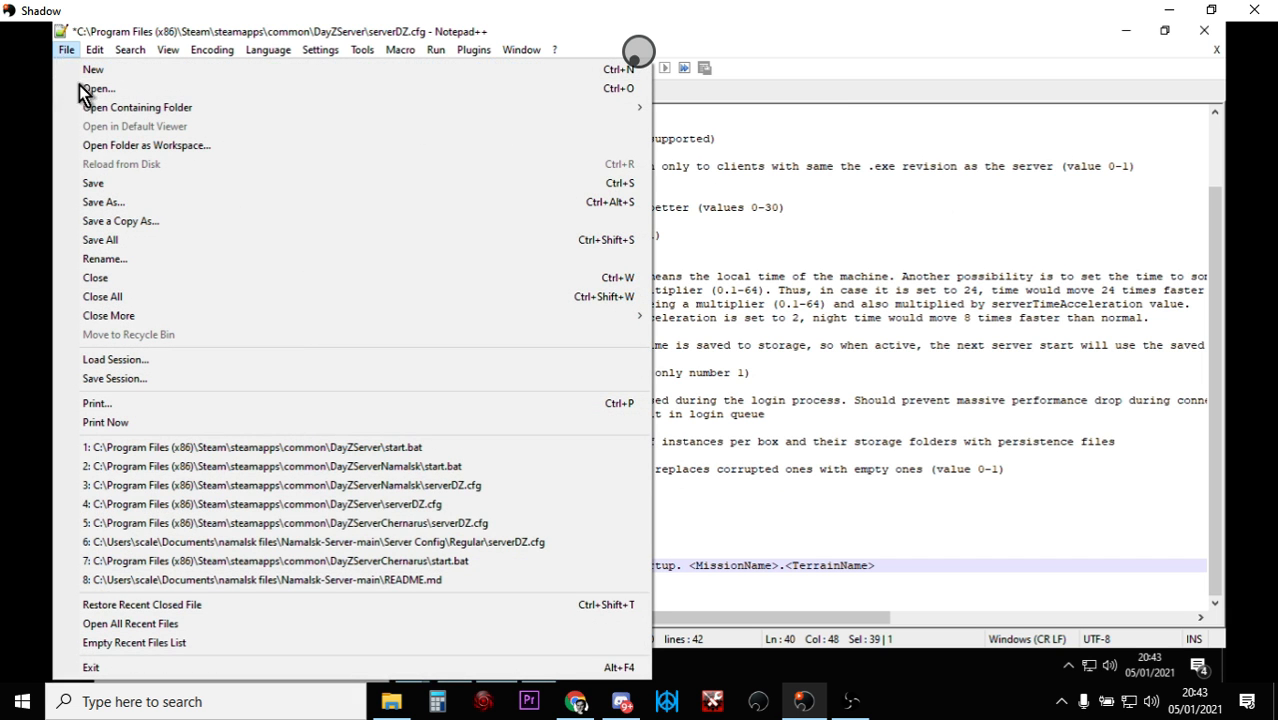
click(116, 205)
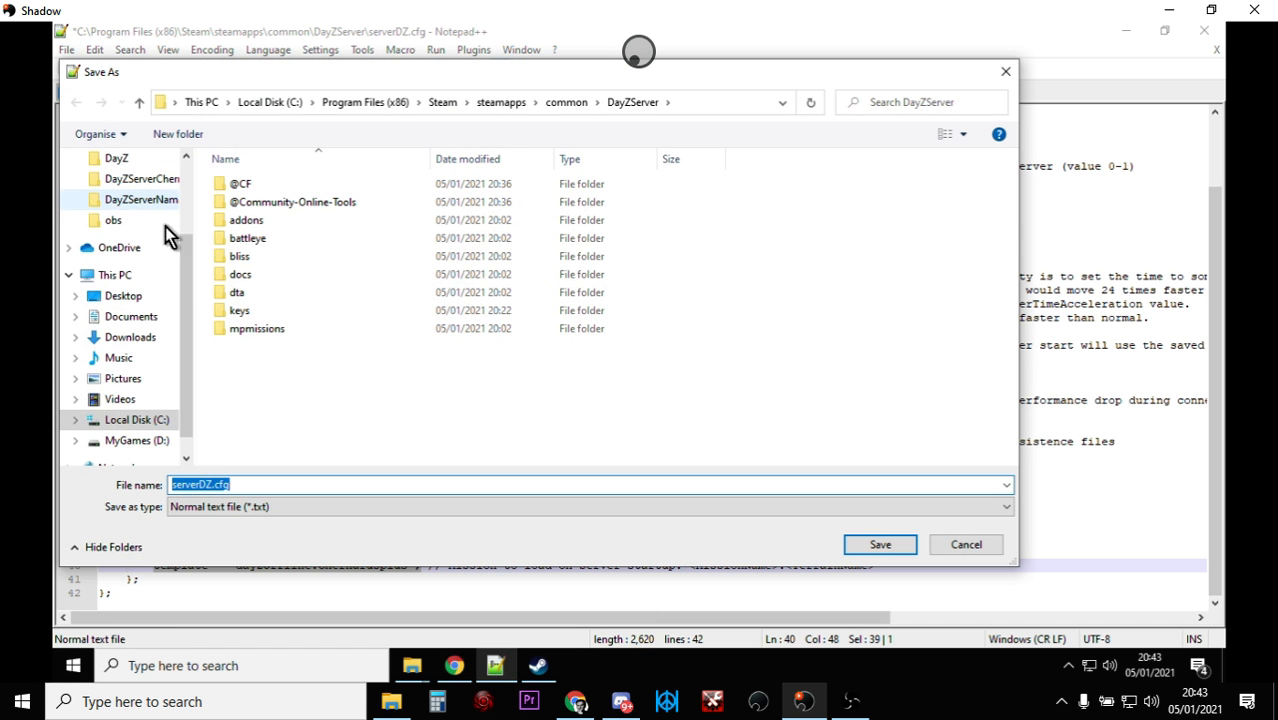
click(245, 485)
text(")
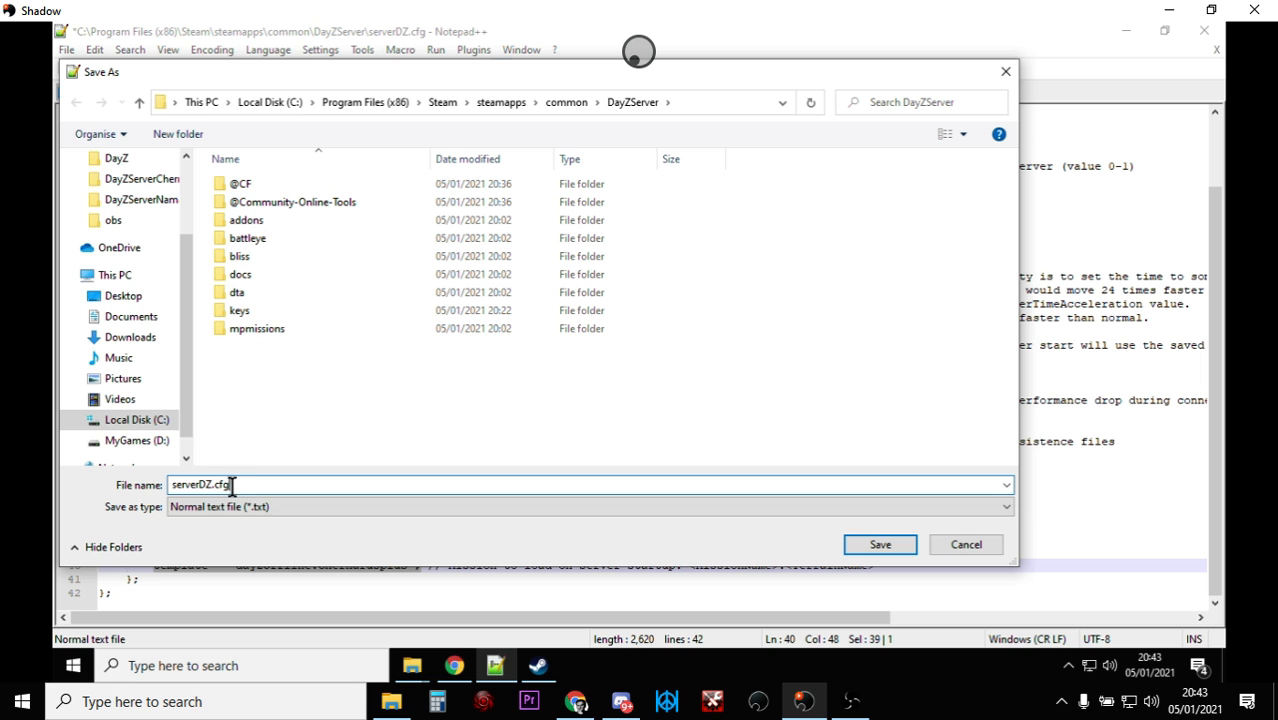
click(176, 484)
text(")
click(867, 548)
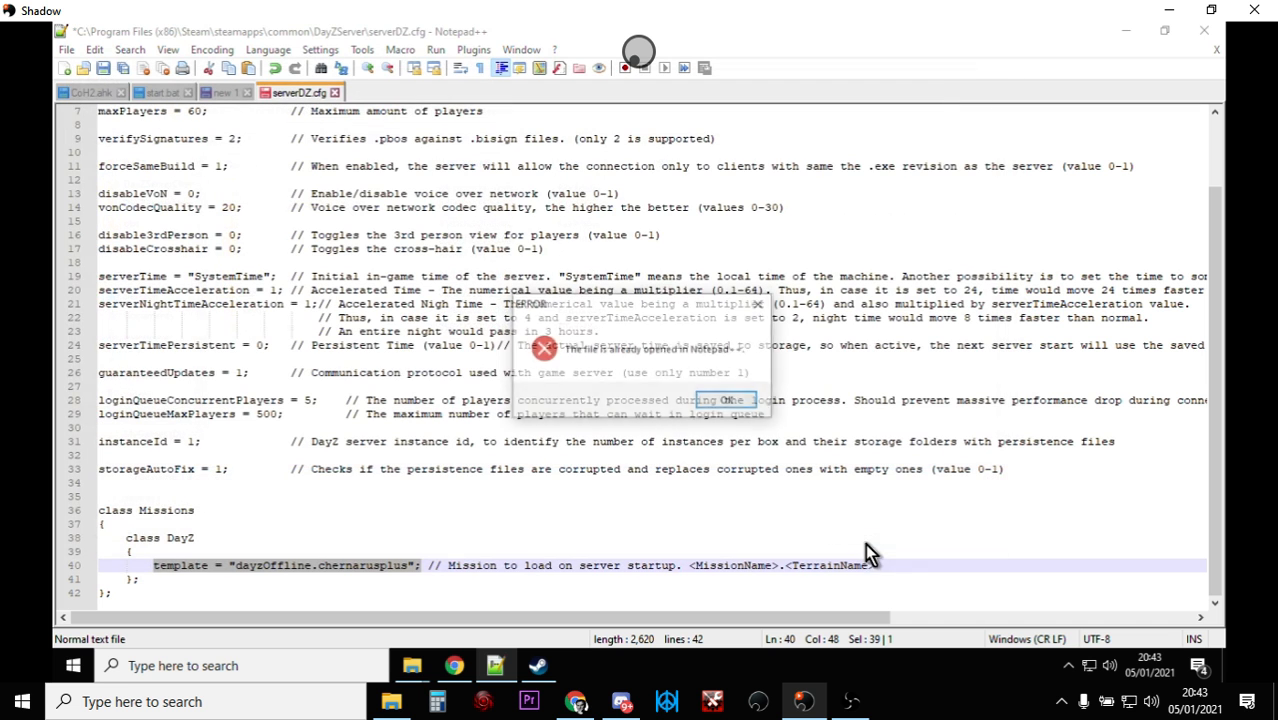
click(730, 402)
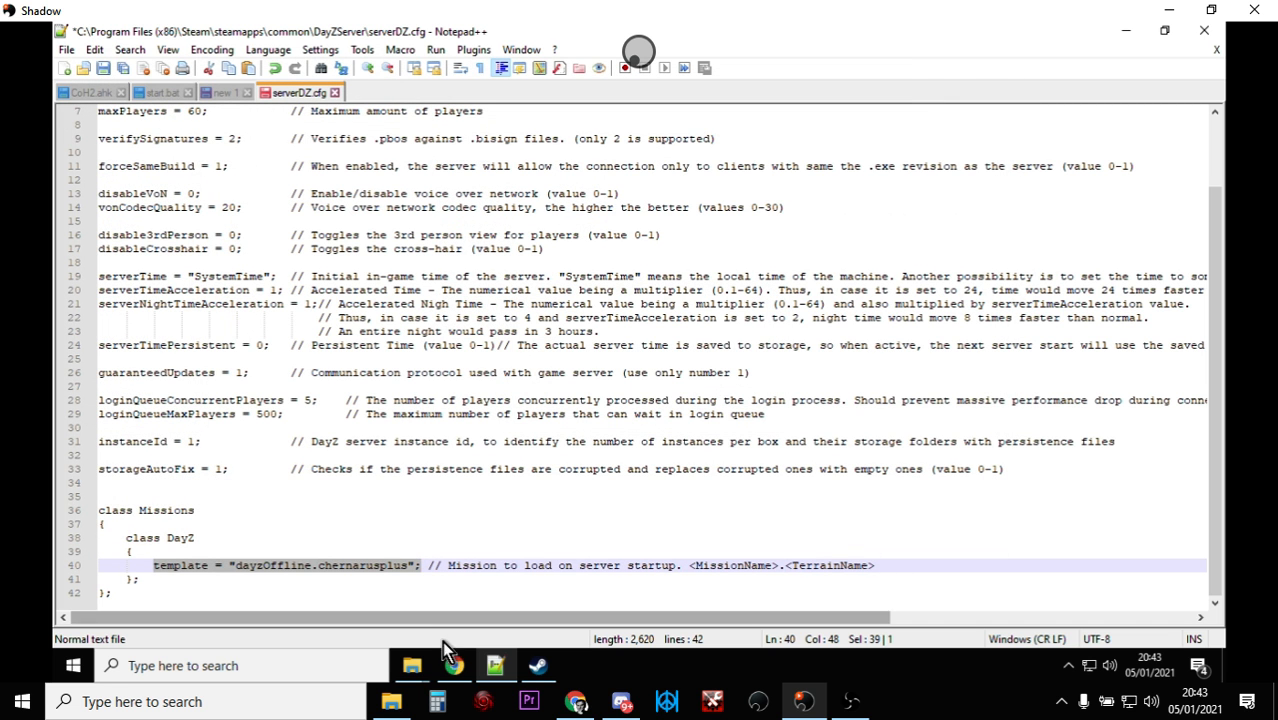
Check the DayZServer folder in File Explorer, then return to Notepad++ and save serverDZ.cfg.
mouse_move(413, 675)
click(341, 624)
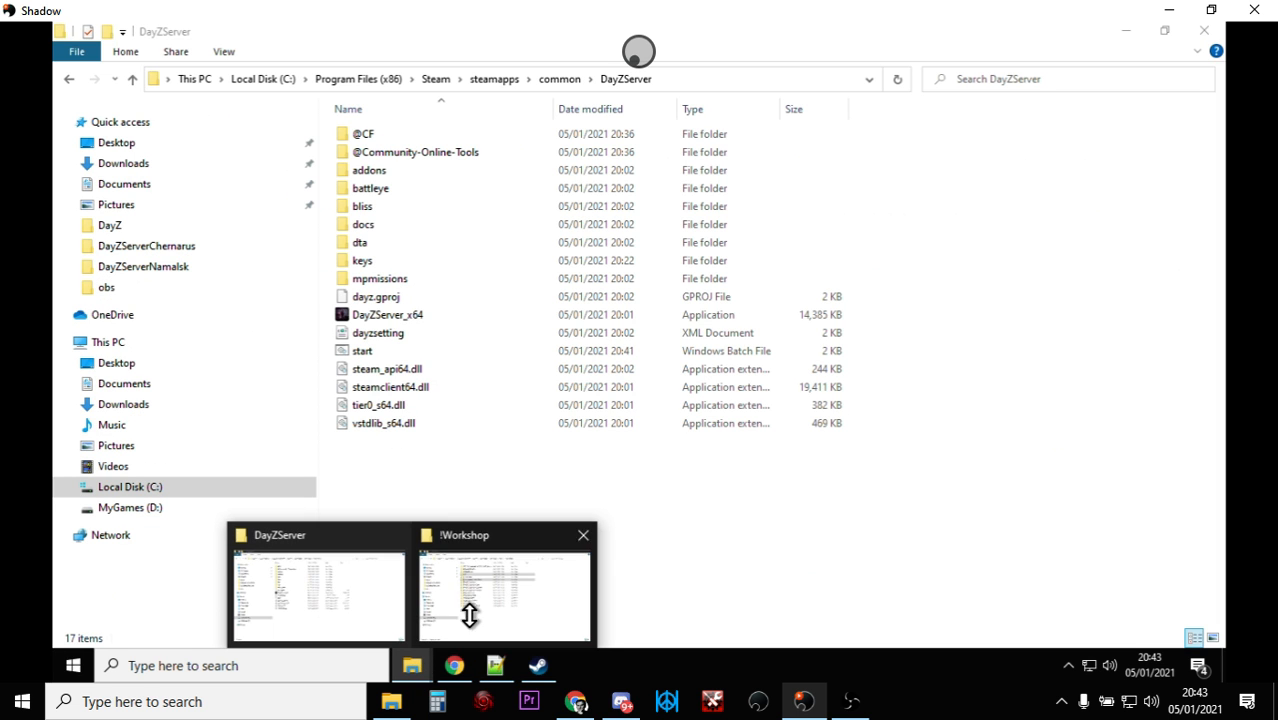
click(495, 666)
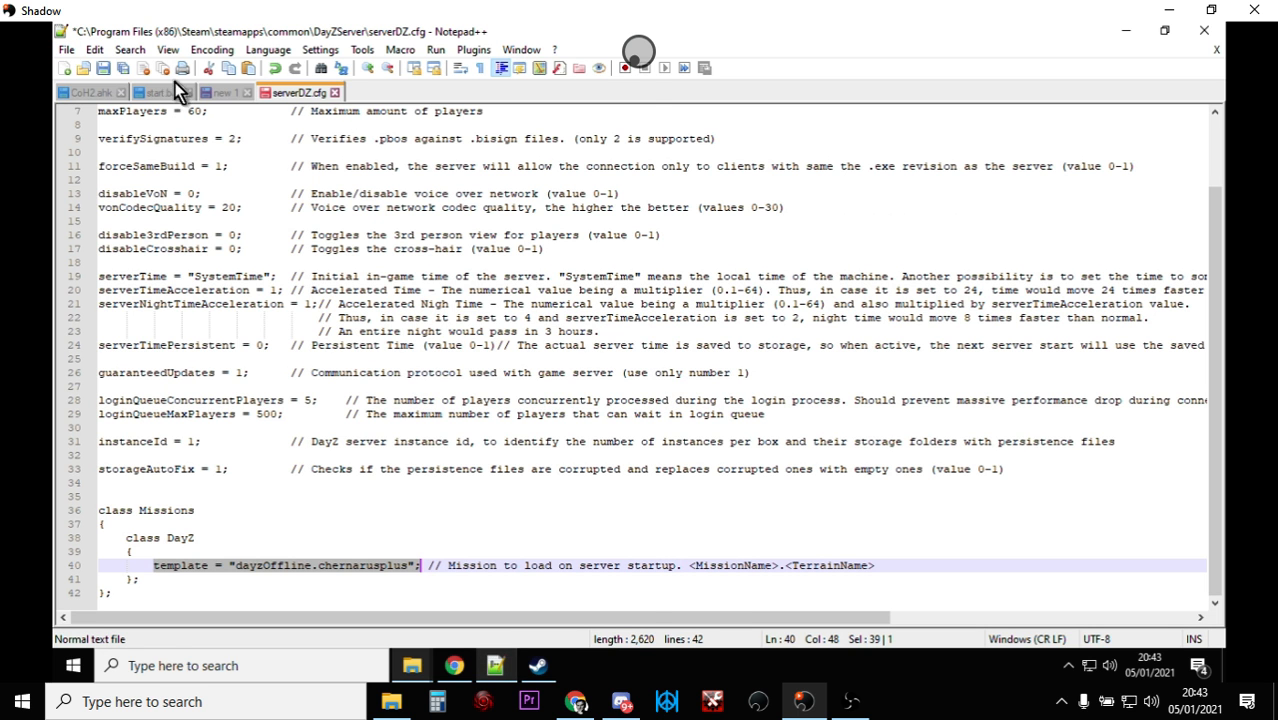
click(66, 50)
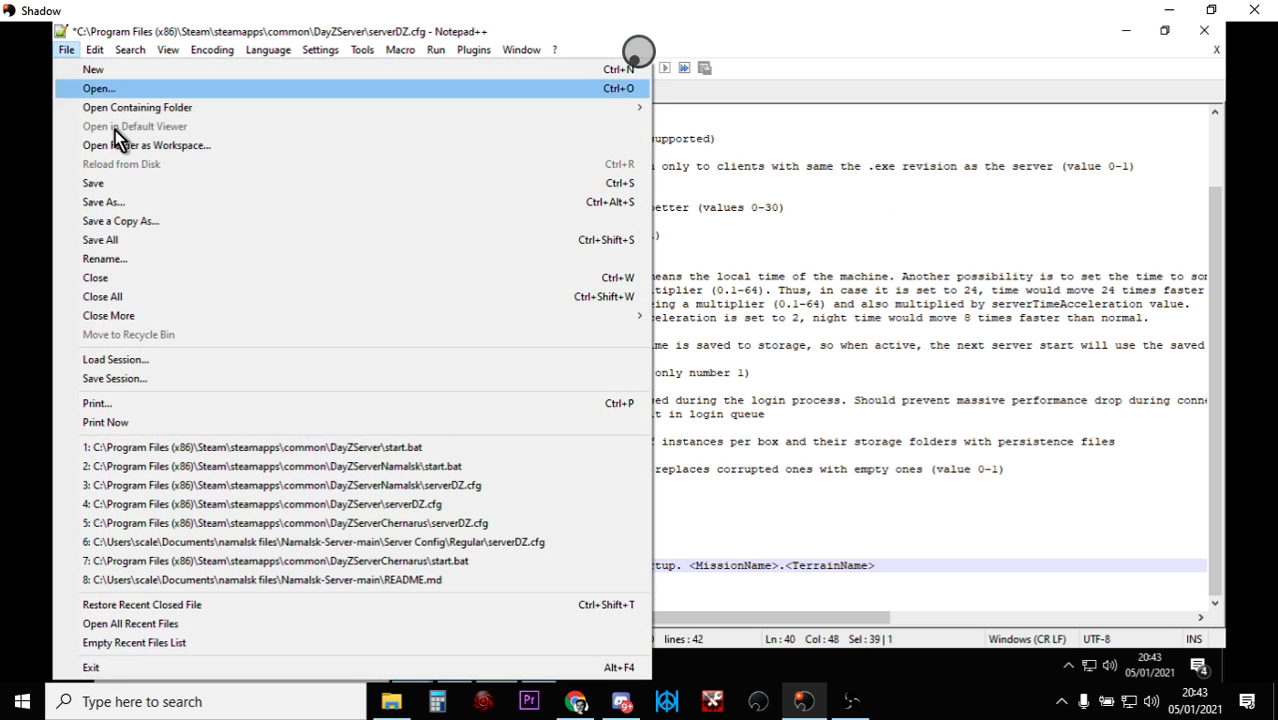
click(122, 184)
Try again to use Save As with "serverDZ.cfg" in quotation marks as the file name, and dismiss the dialog.
click(65, 50)
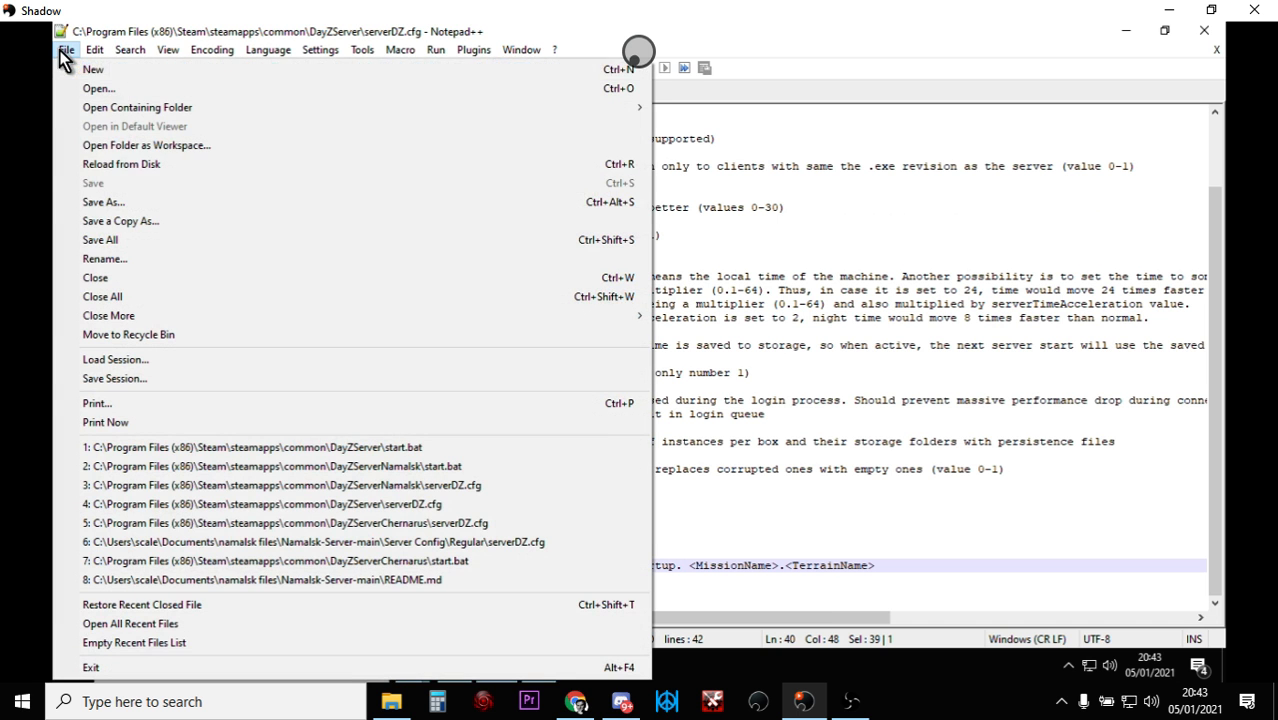
click(116, 203)
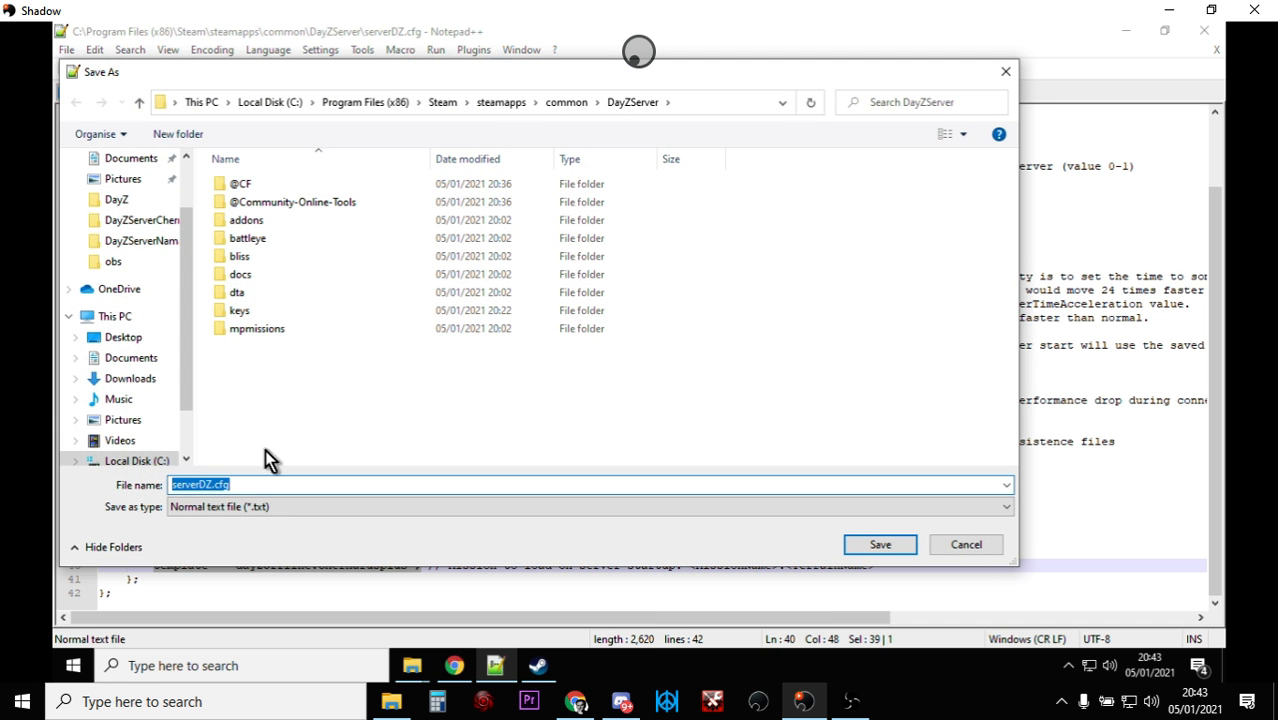
click(251, 486)
text(")
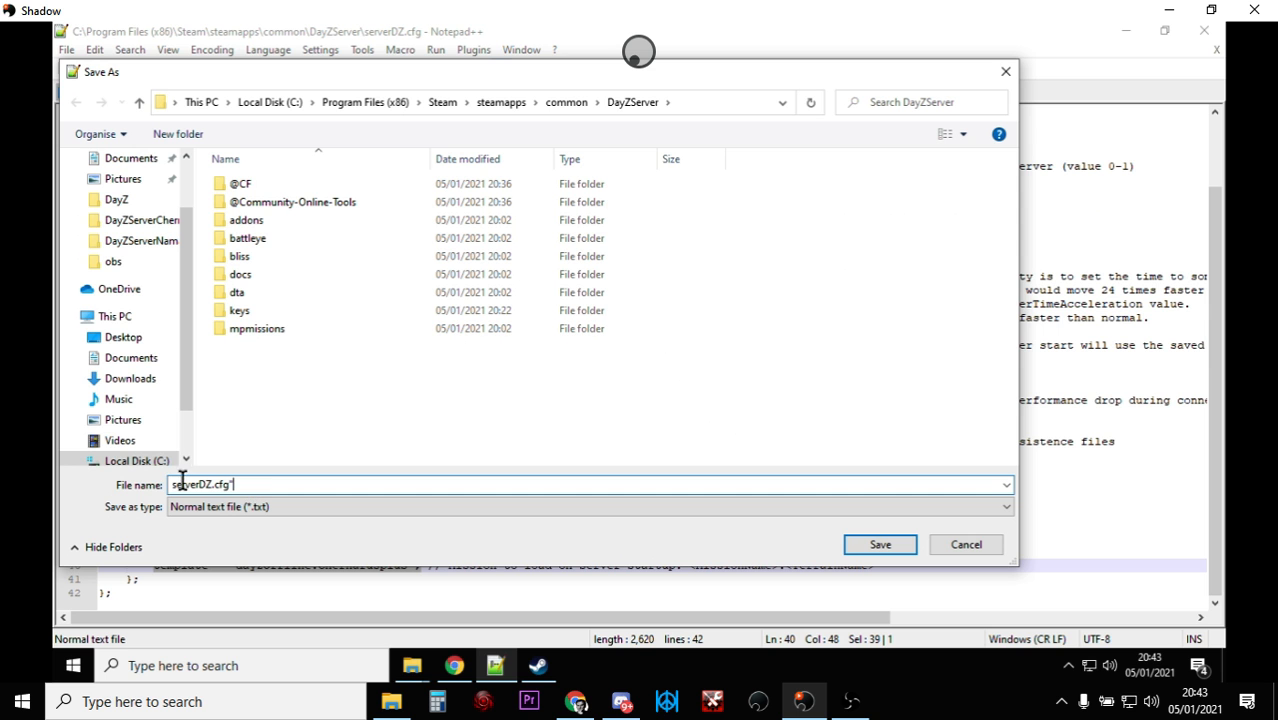
click(174, 484)
text(")
click(861, 541)
click(690, 349)
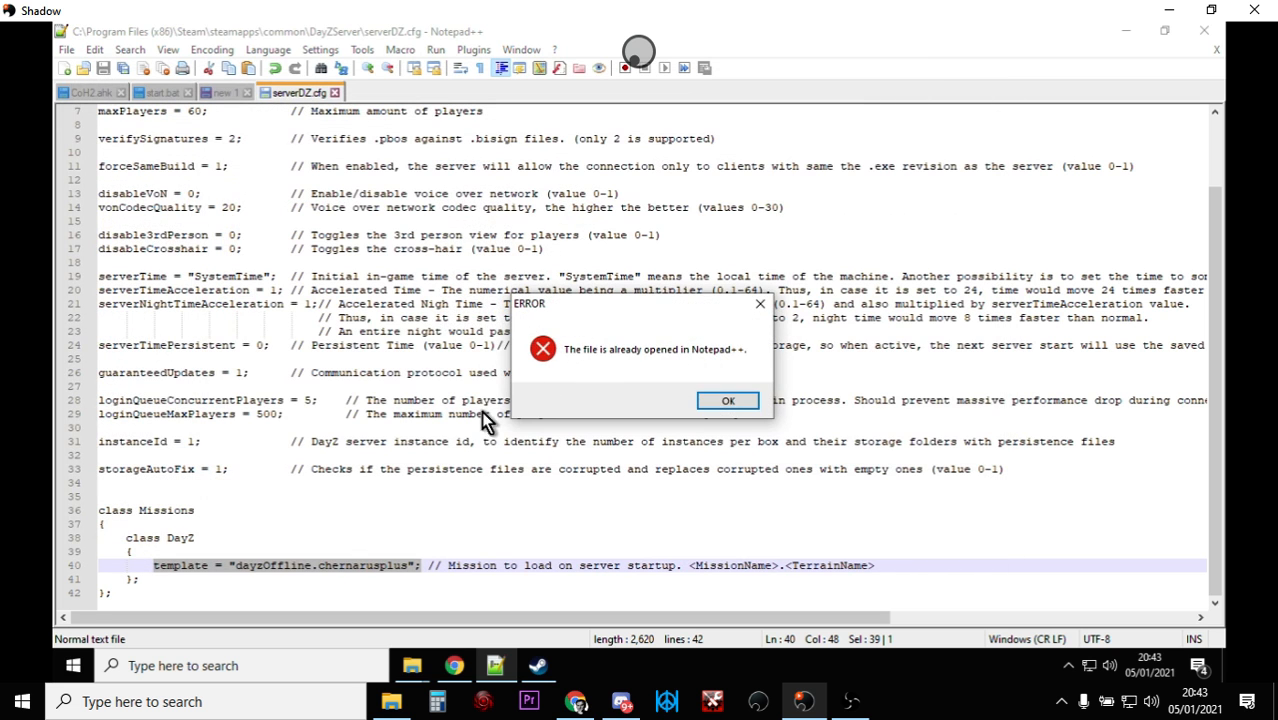
click(735, 404)
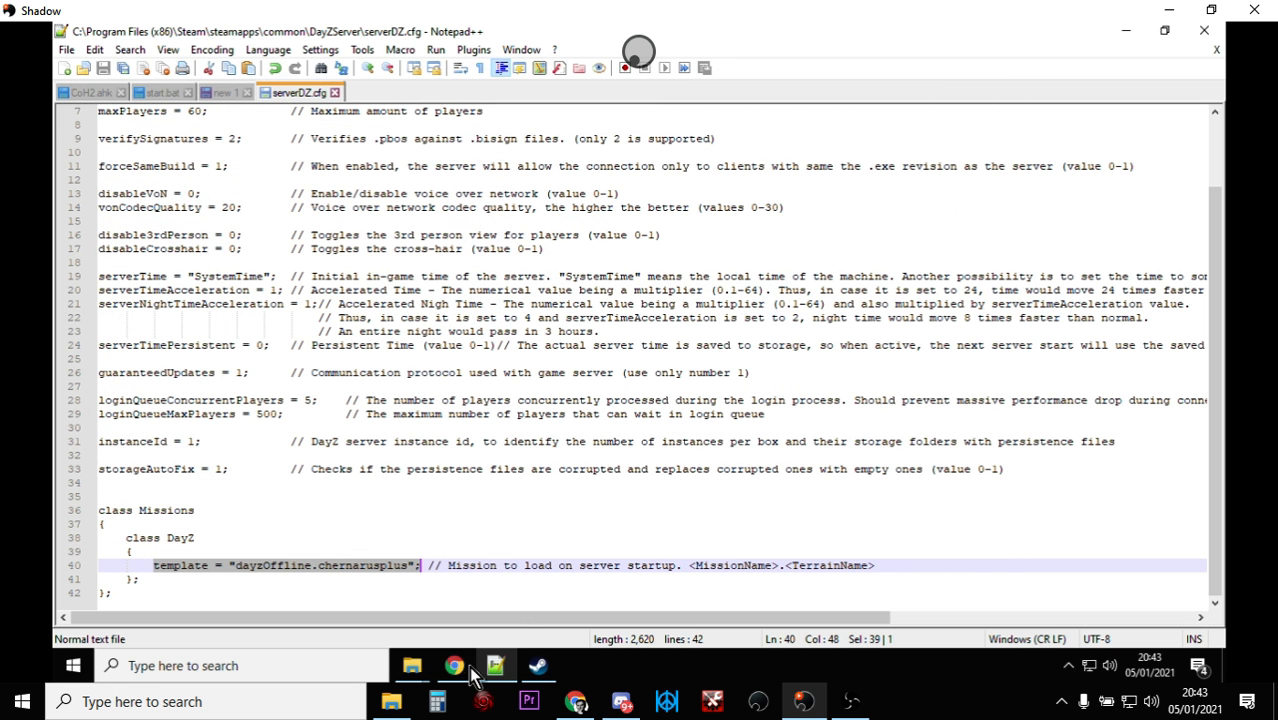
Switch to the DayZServer folder in File Explorer and run the start batch file to launch the server.
click(412, 665)
click(371, 601)
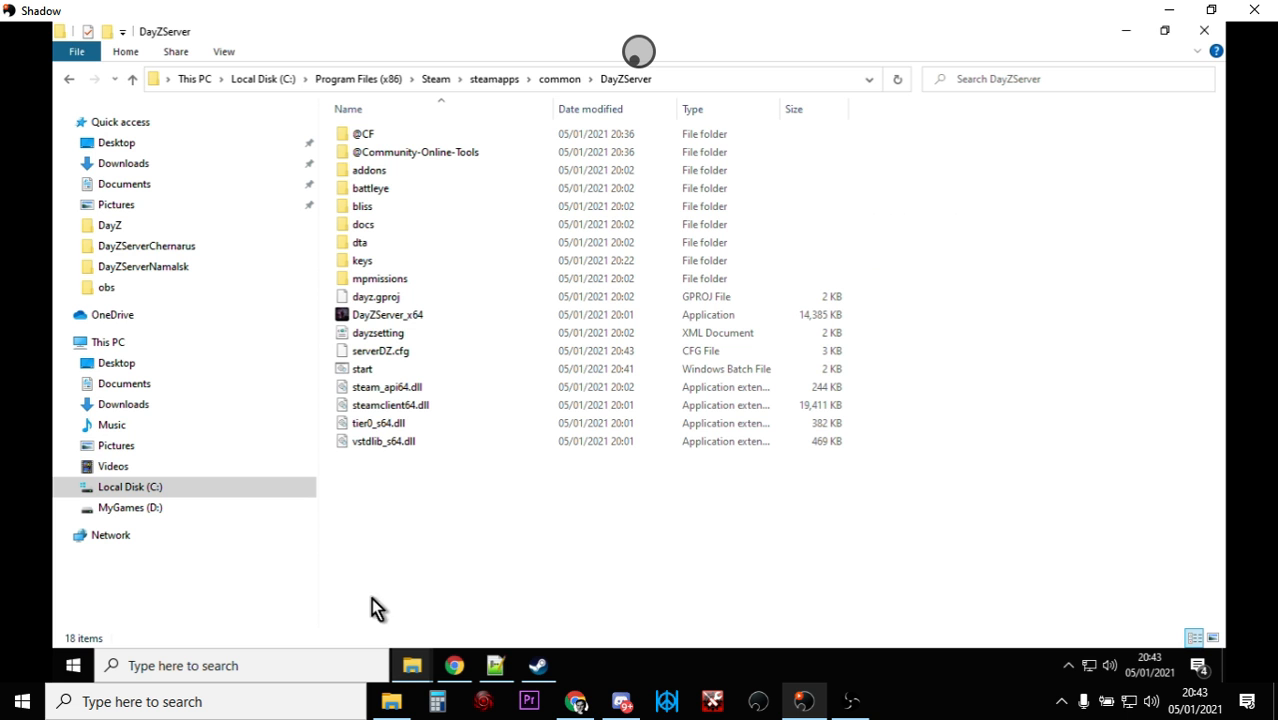
click(352, 371)
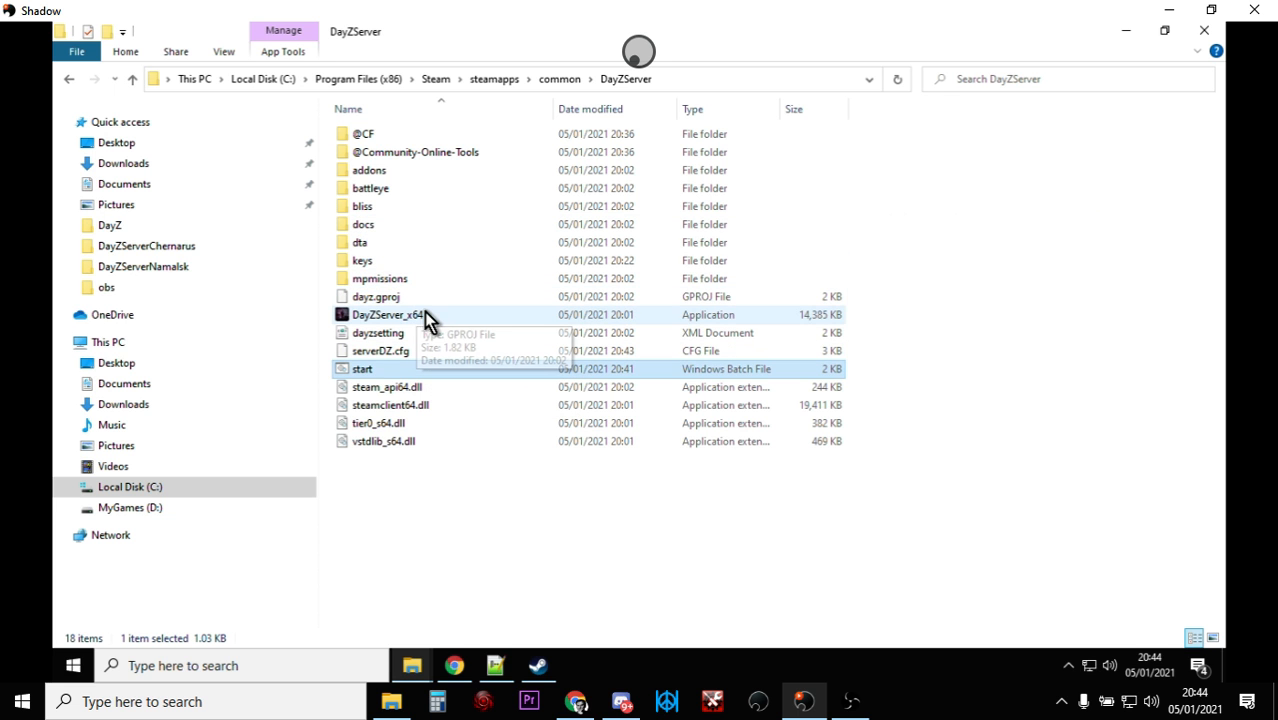
double_click(374, 369)
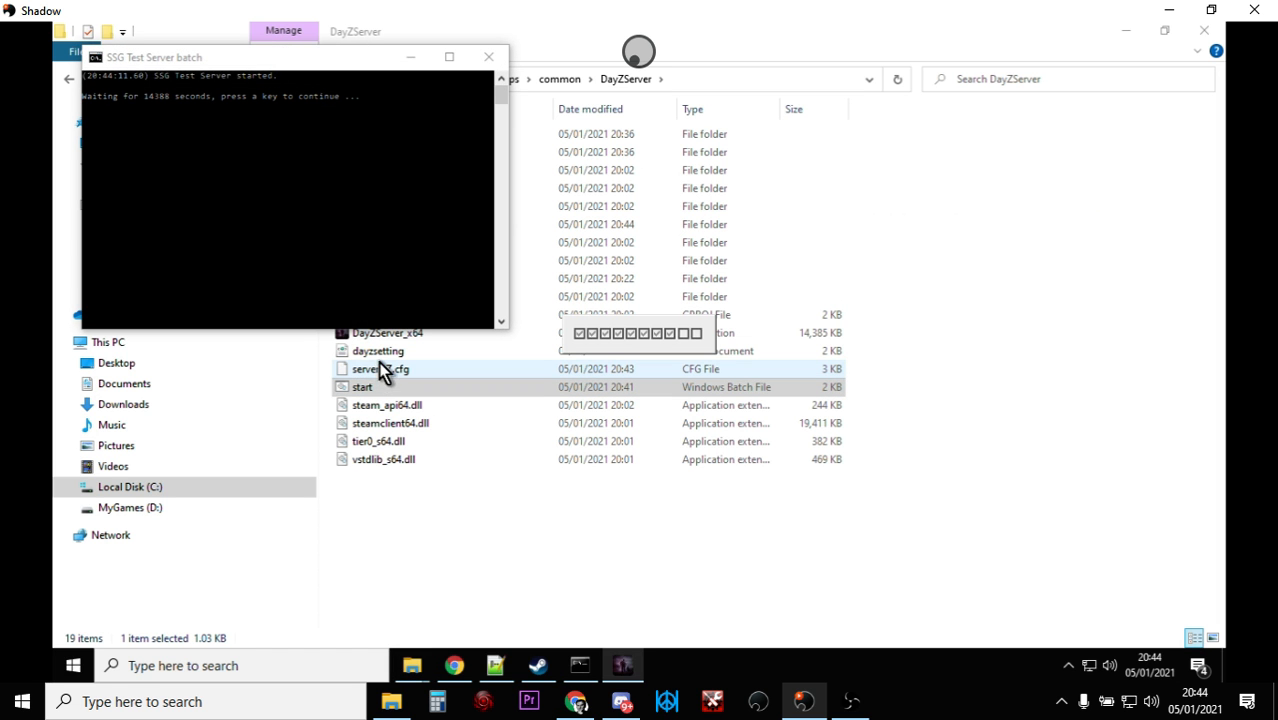
Maximize the DayZ server console to watch its startup log, then minimize both it and the batch window.
click(362, 229)
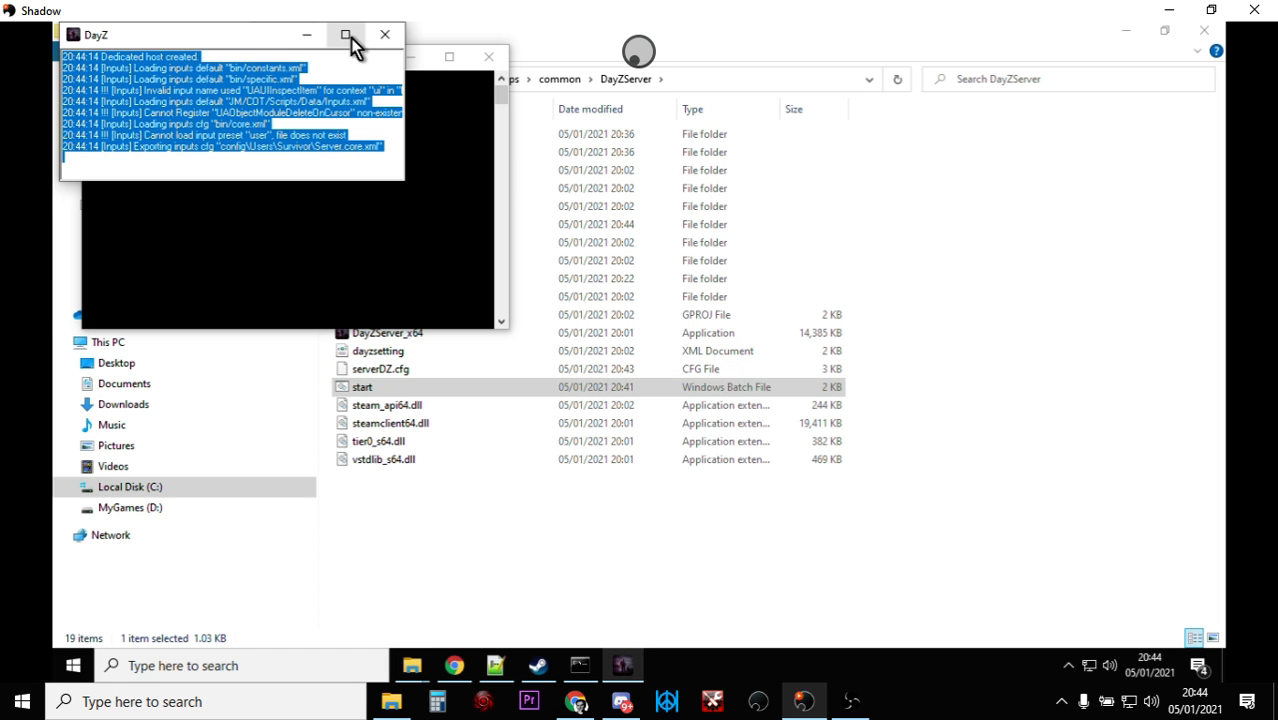
click(345, 34)
click(465, 240)
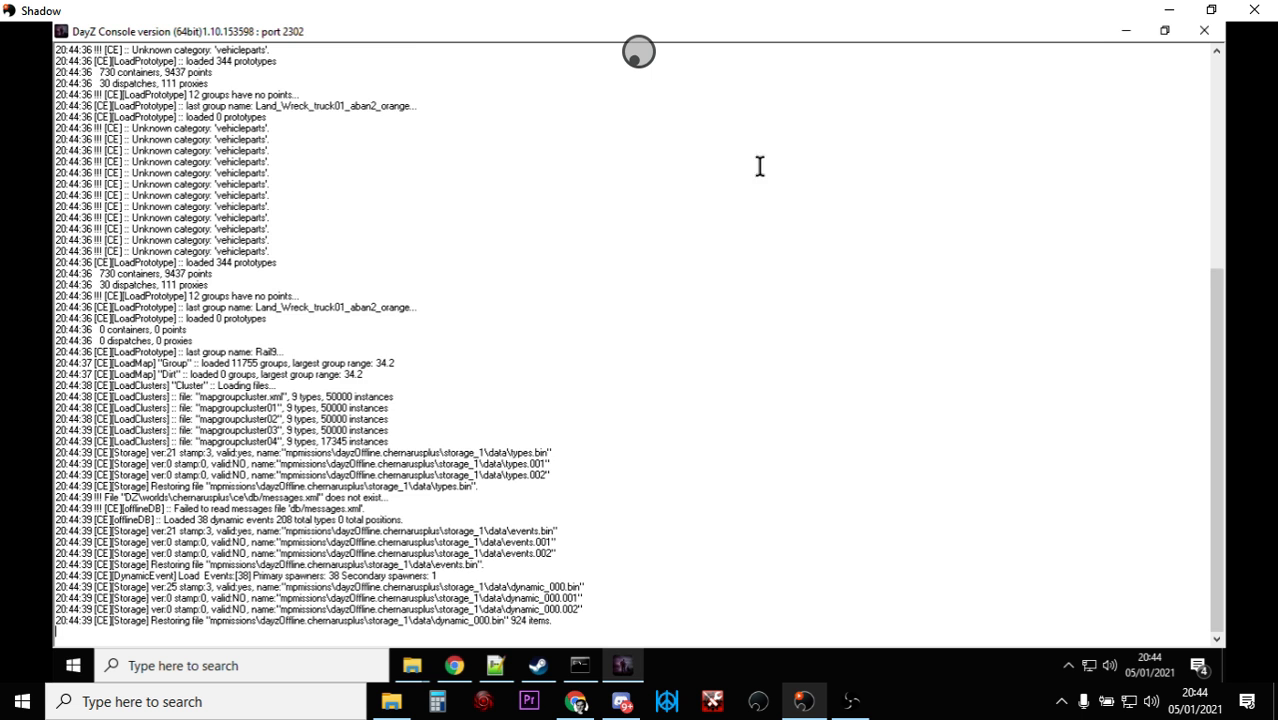
click(1124, 32)
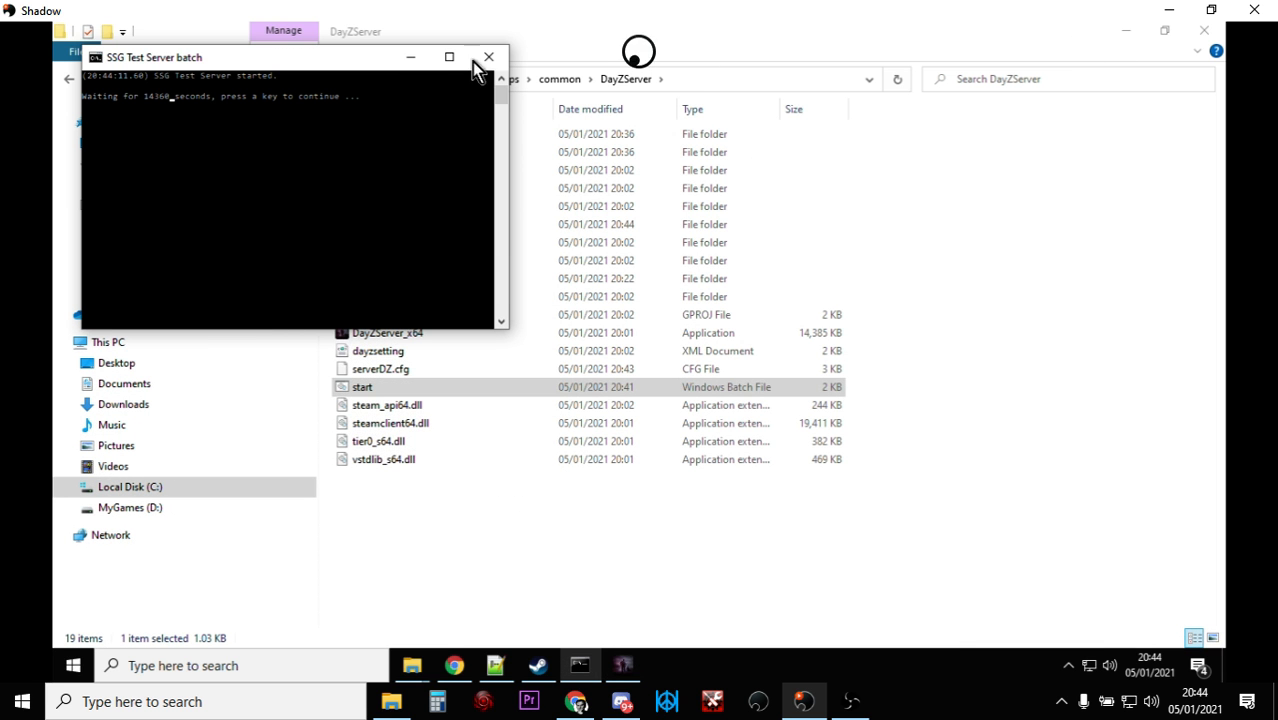
click(416, 57)
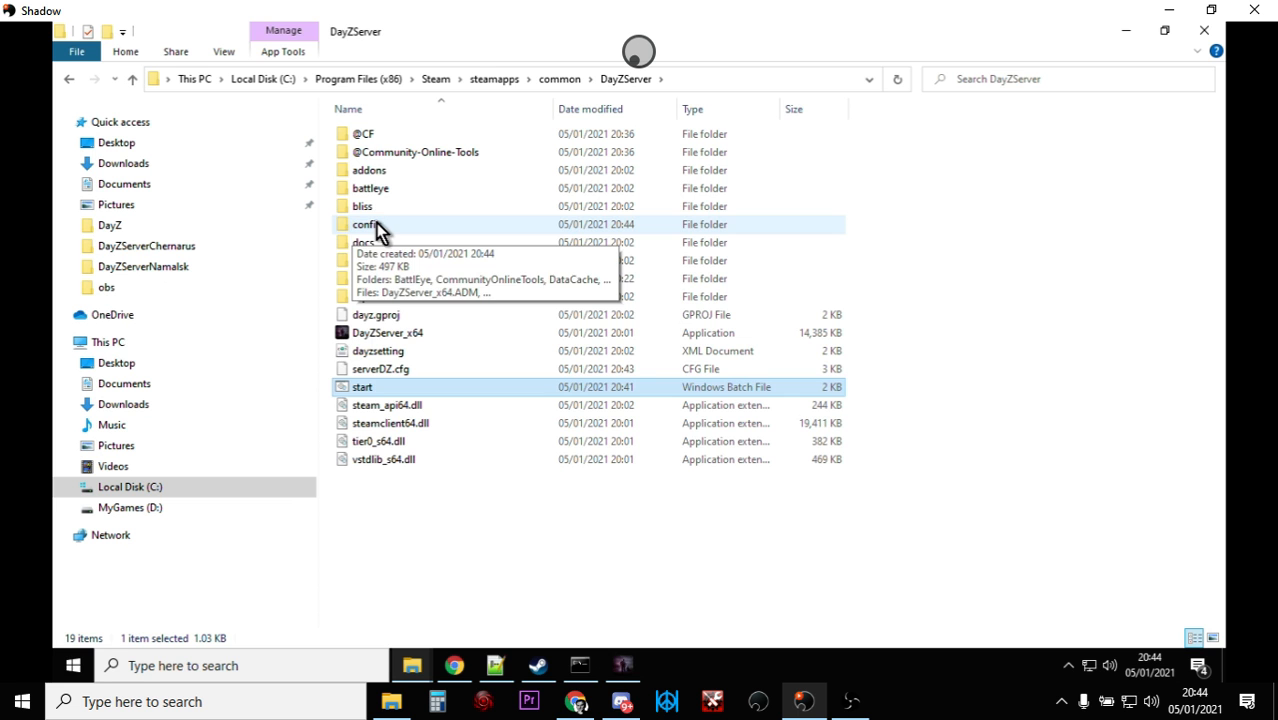
Open the Players folder inside config\PermissionsFramework of the DayZServer folder.
double_click(376, 223)
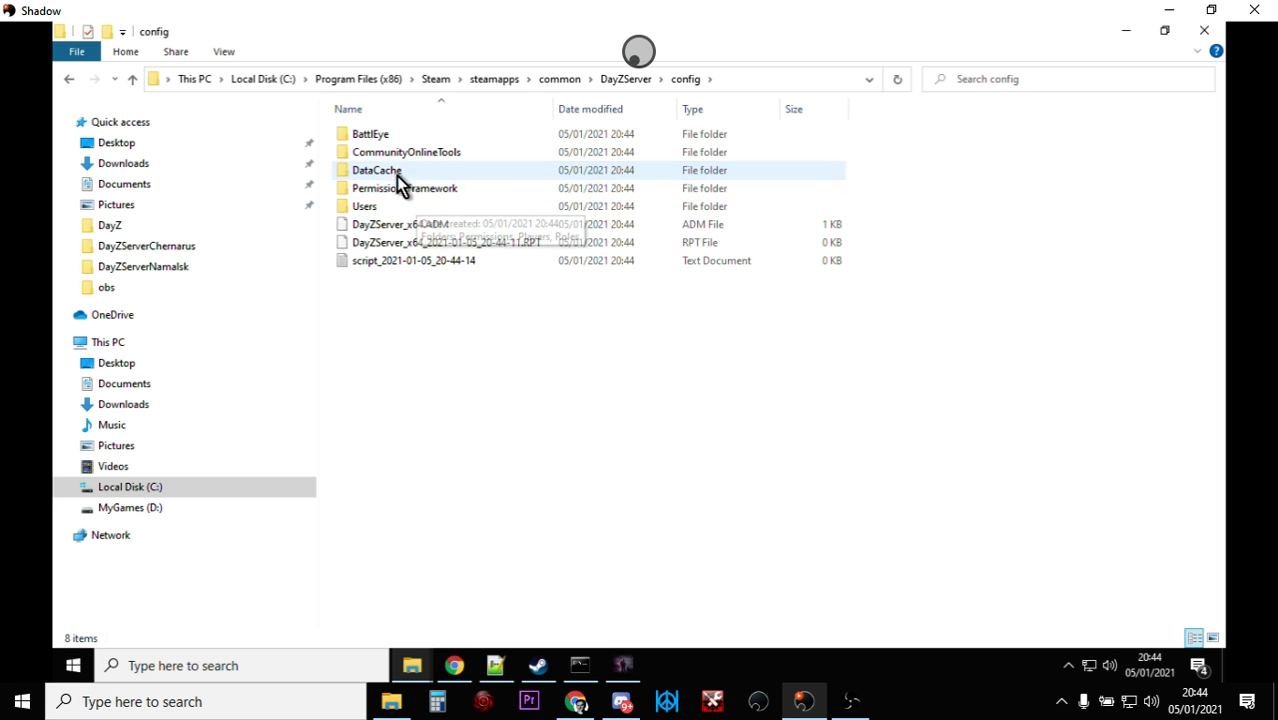
double_click(400, 188)
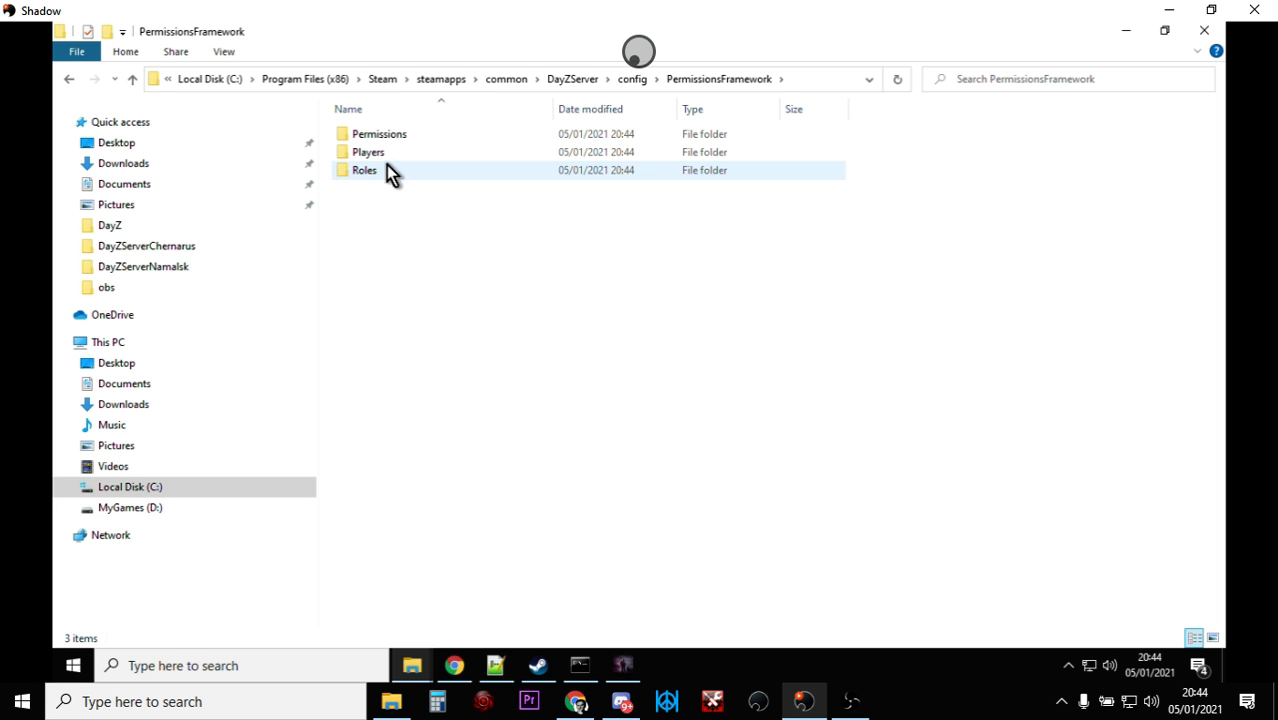
double_click(379, 153)
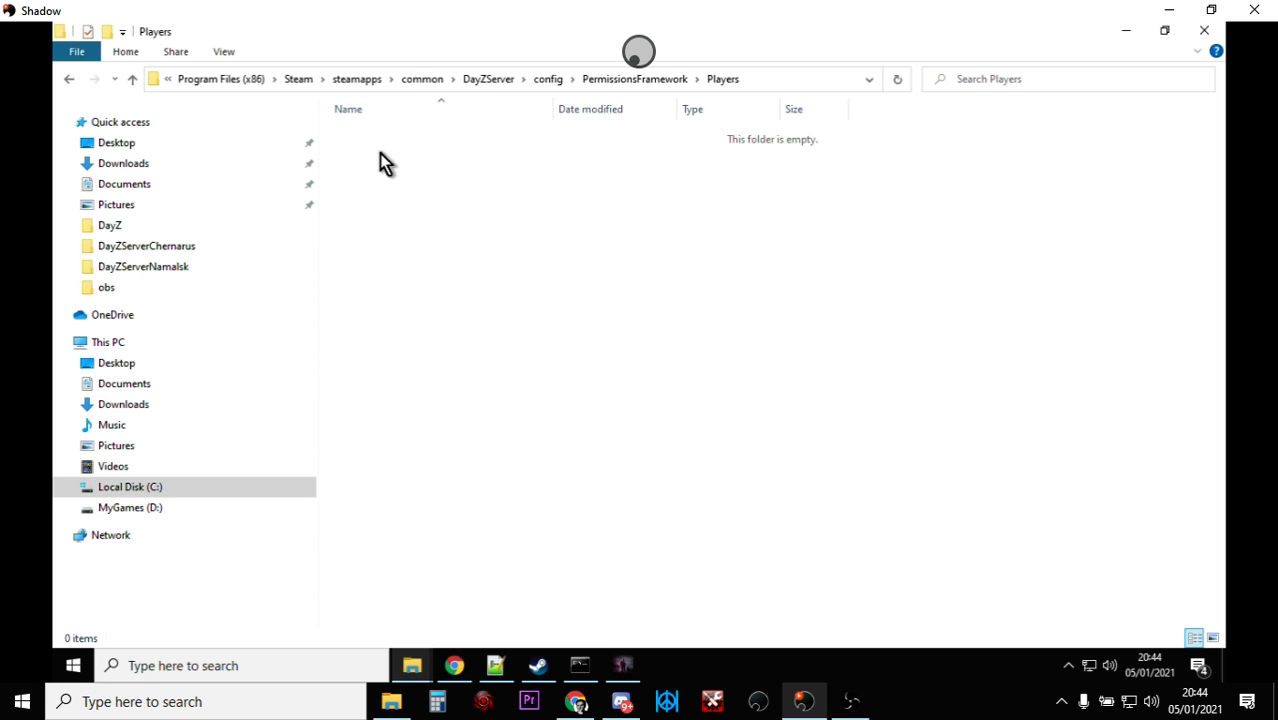
Review the server installation instructions on the Community-Online-Tools Workshop page in Steam and check the Players folder against them.
click(537, 665)
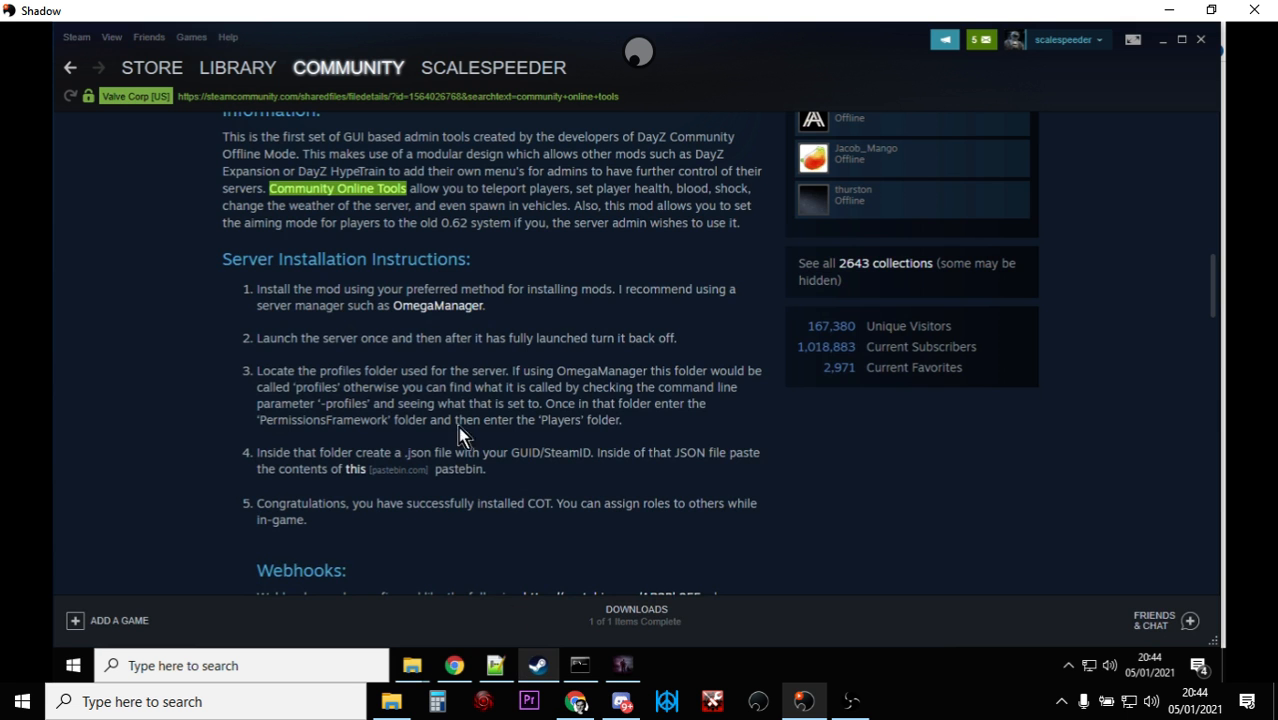
scroll(460, 395, up, 7)
scroll(460, 395, down, 2)
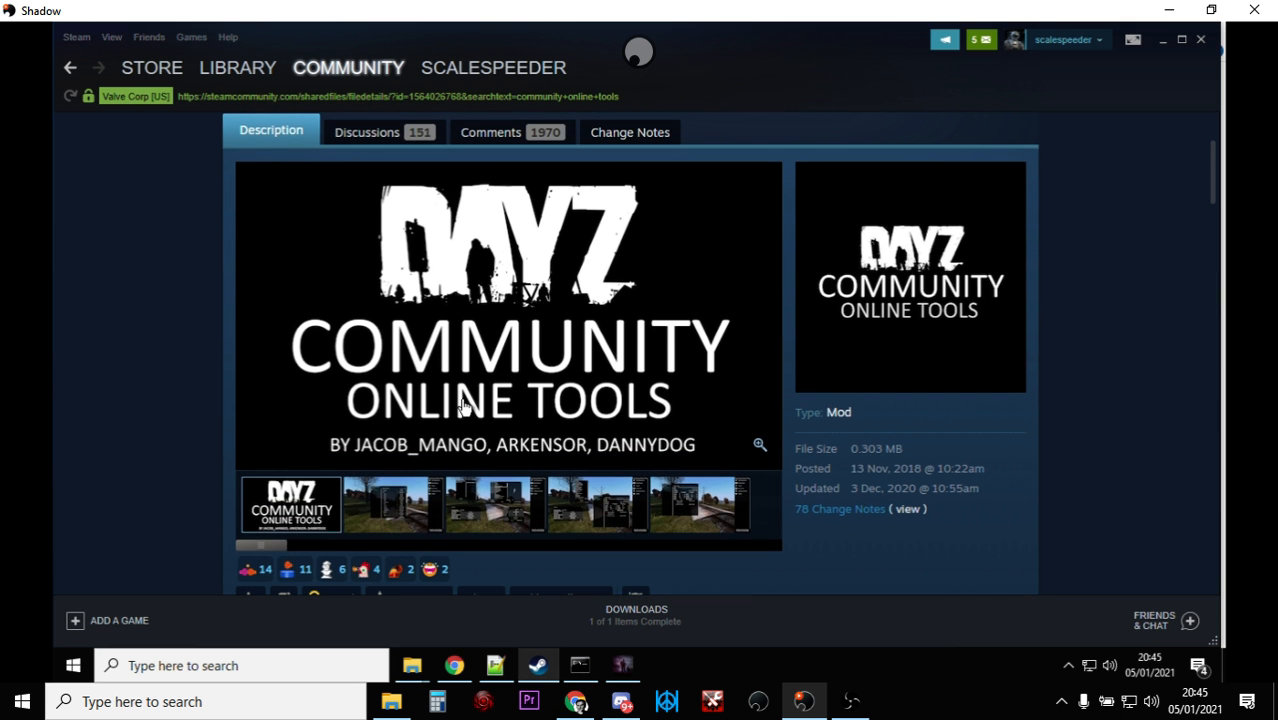
scroll(462, 406, down, 6)
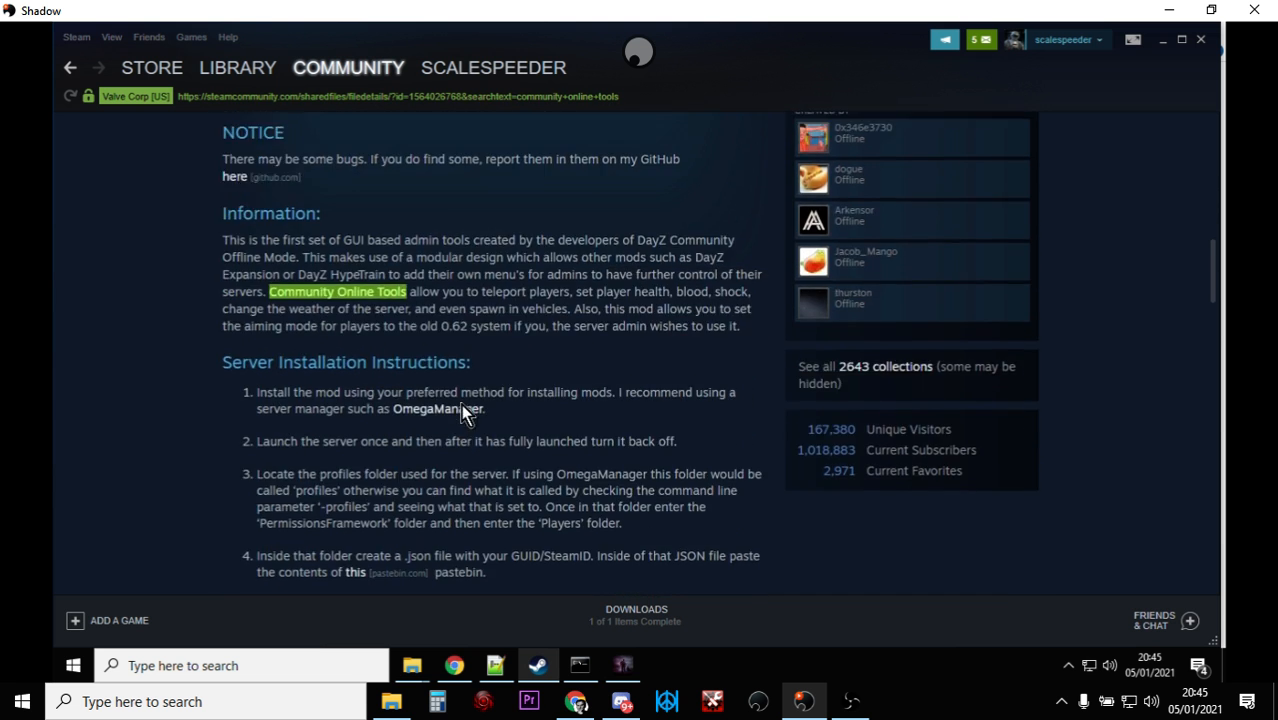
scroll(463, 412, down, 3)
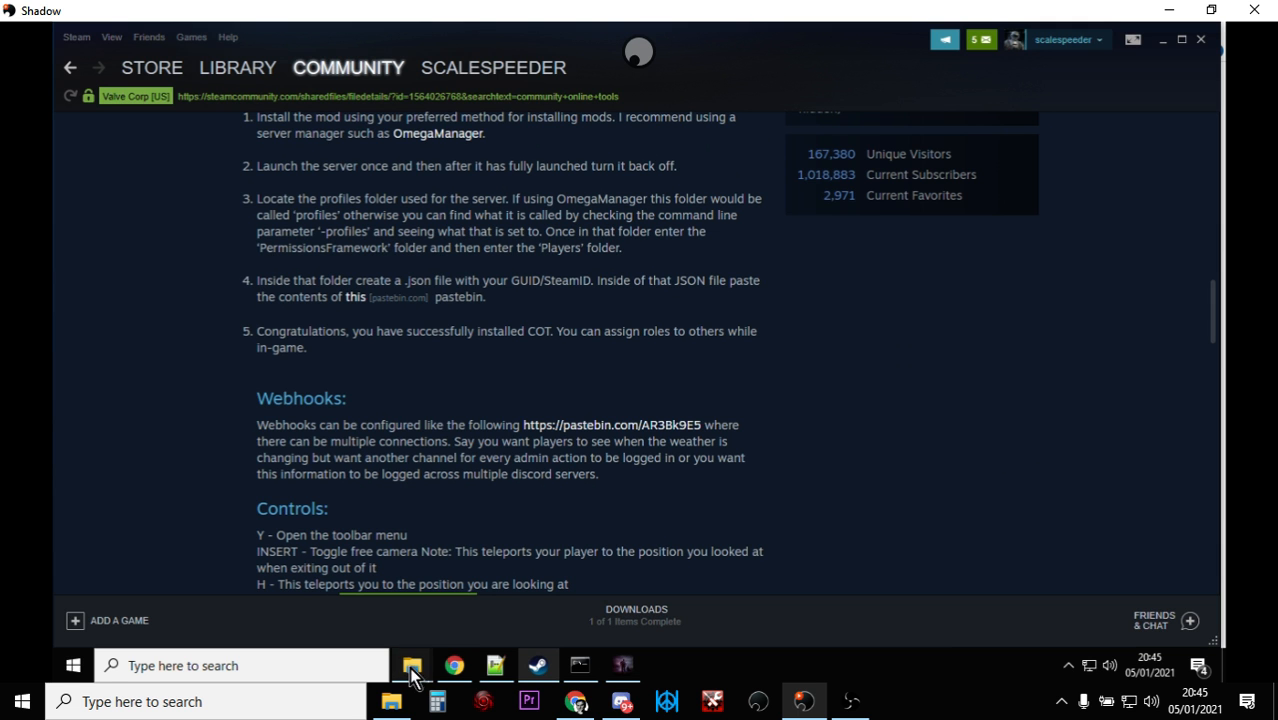
mouse_move(407, 643)
click(357, 615)
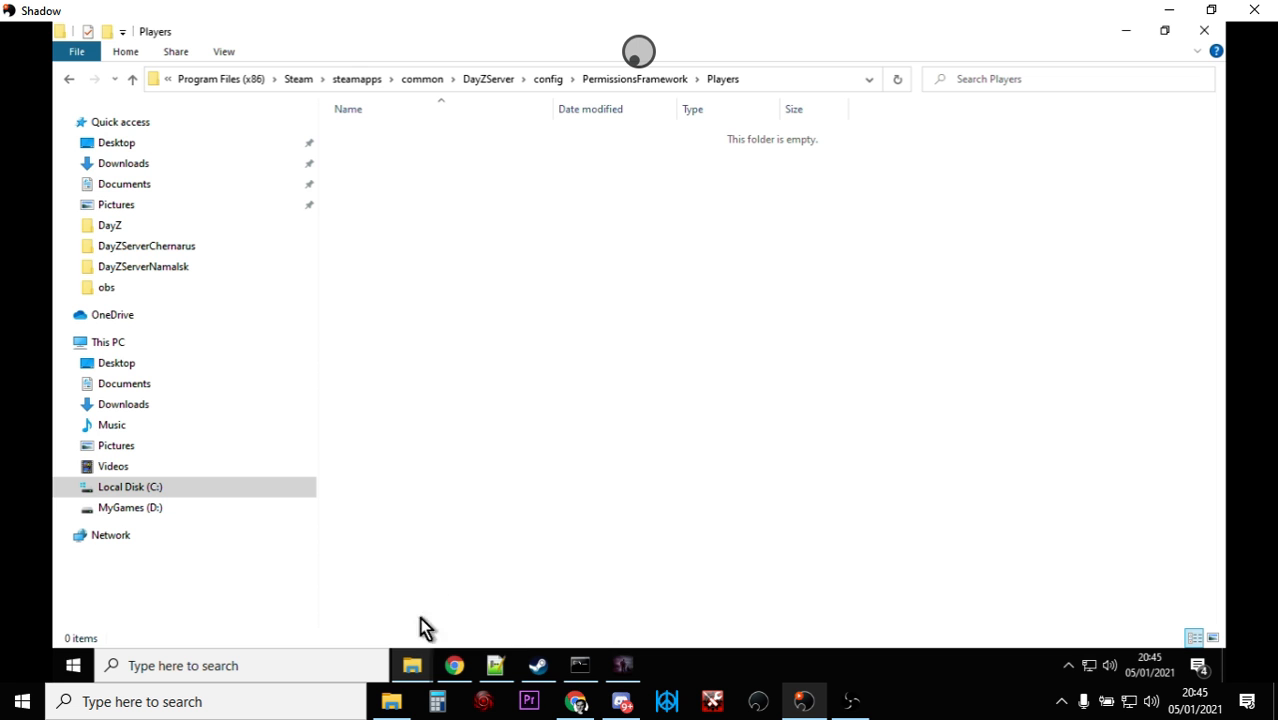
click(536, 666)
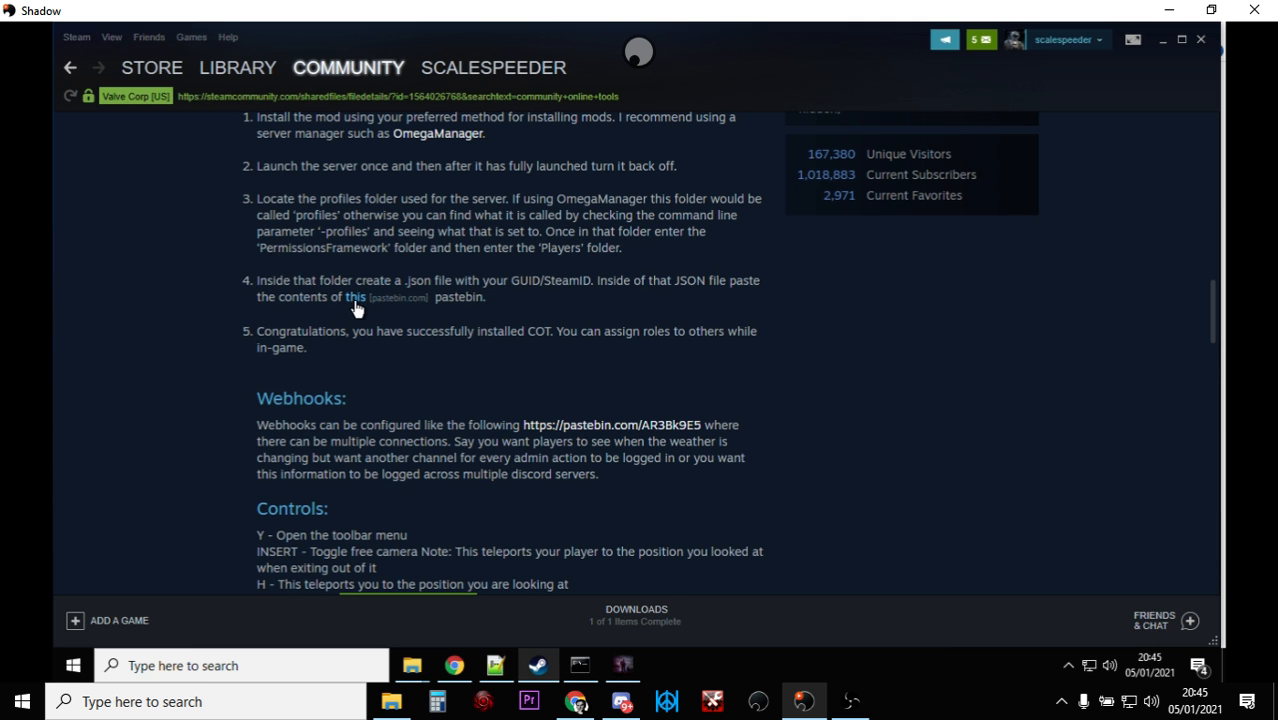
View the admin roles paste on Pastebin in Chrome and the unsaved "new 1" document in Notepad++, and return to the Steam instructions.
click(454, 665)
click(328, 43)
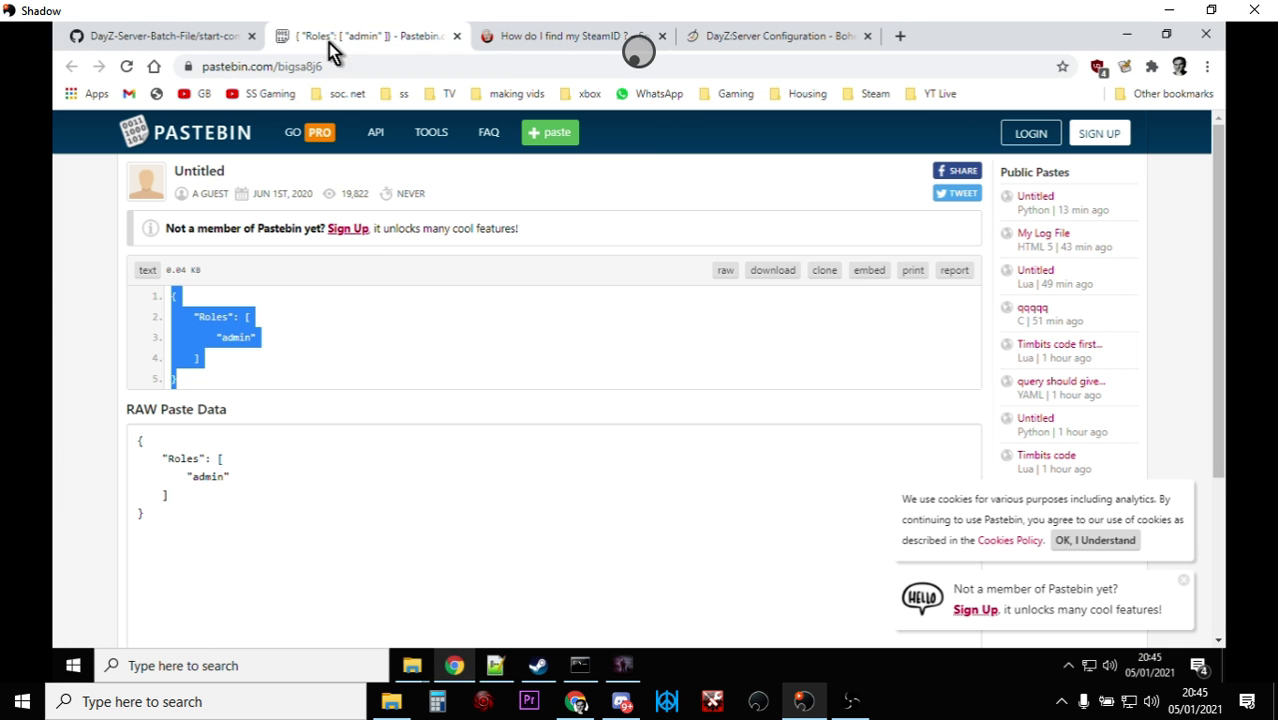
click(272, 363)
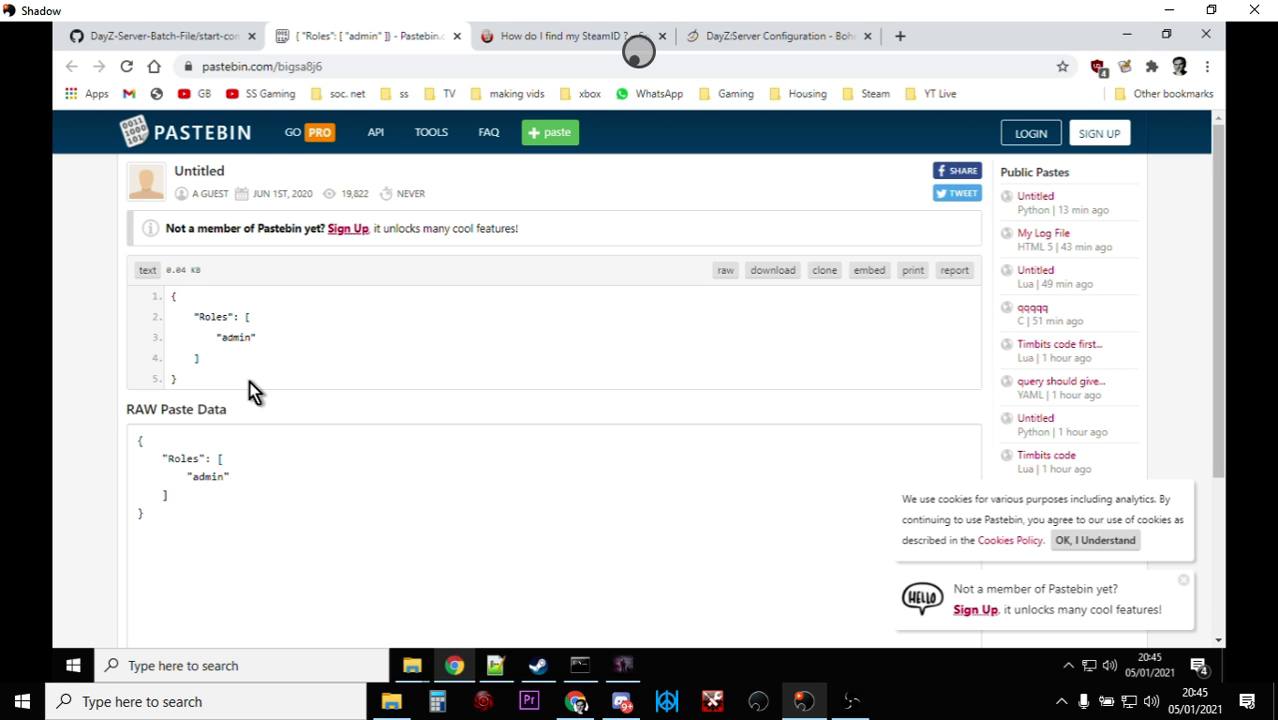
click(496, 665)
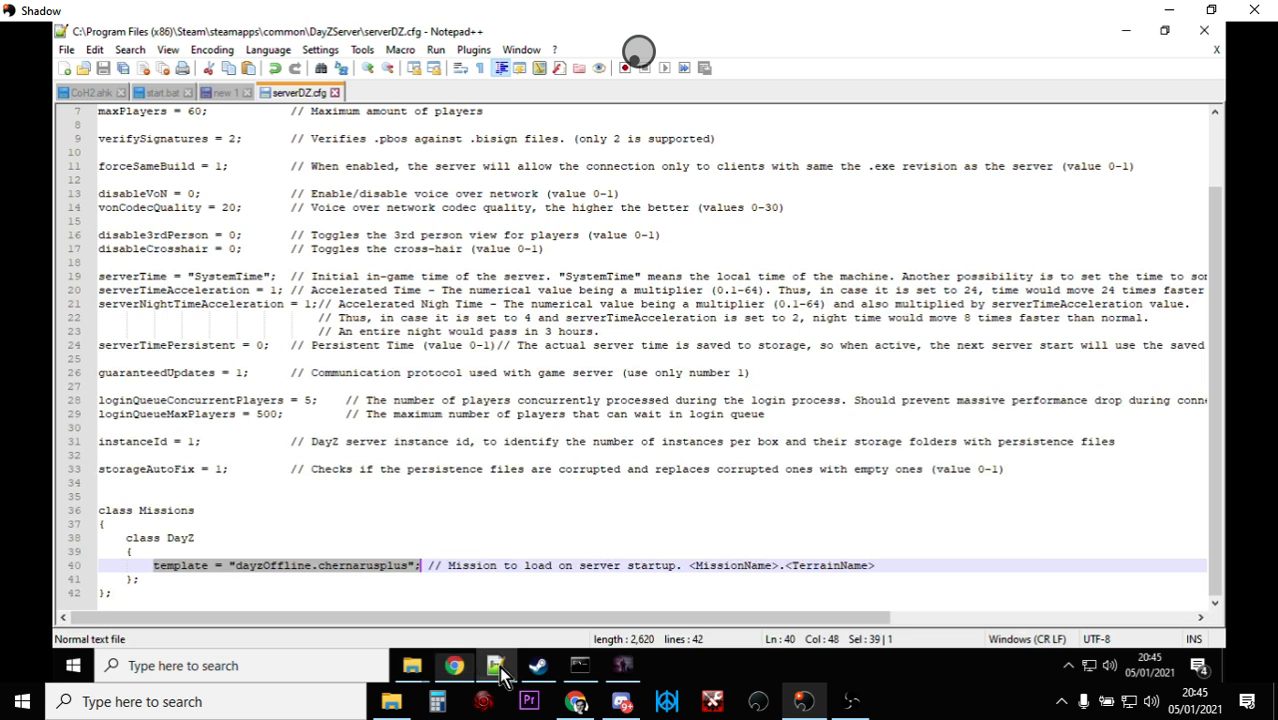
click(224, 93)
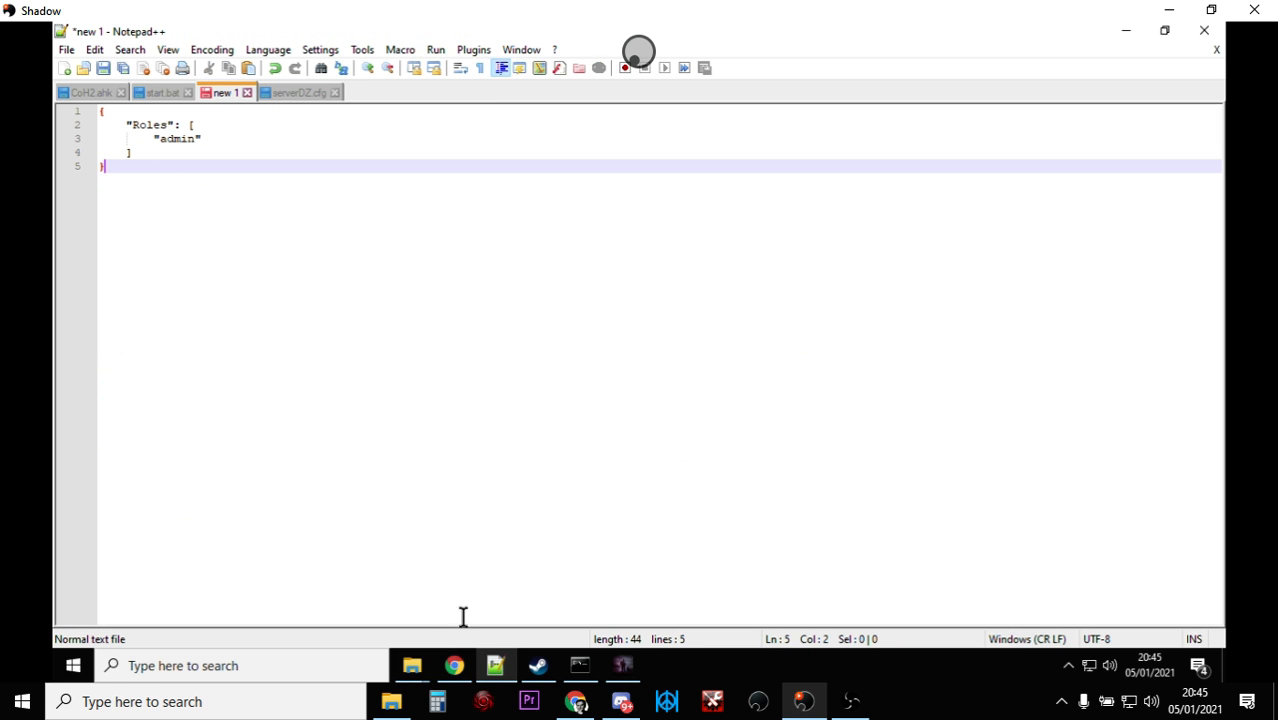
click(540, 666)
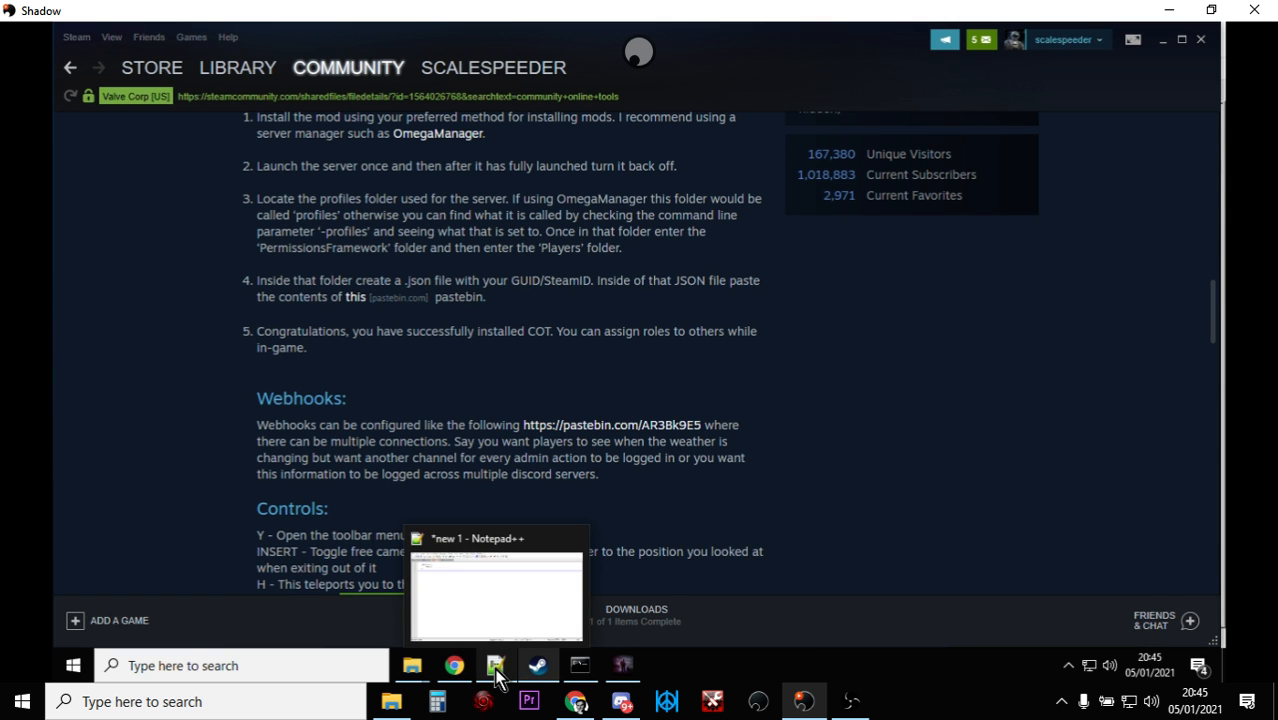
Copy the five-line "Roles": ["admin"] JSON from Pastebin and paste it over the contents of the "new 1" document in Notepad++.
click(460, 667)
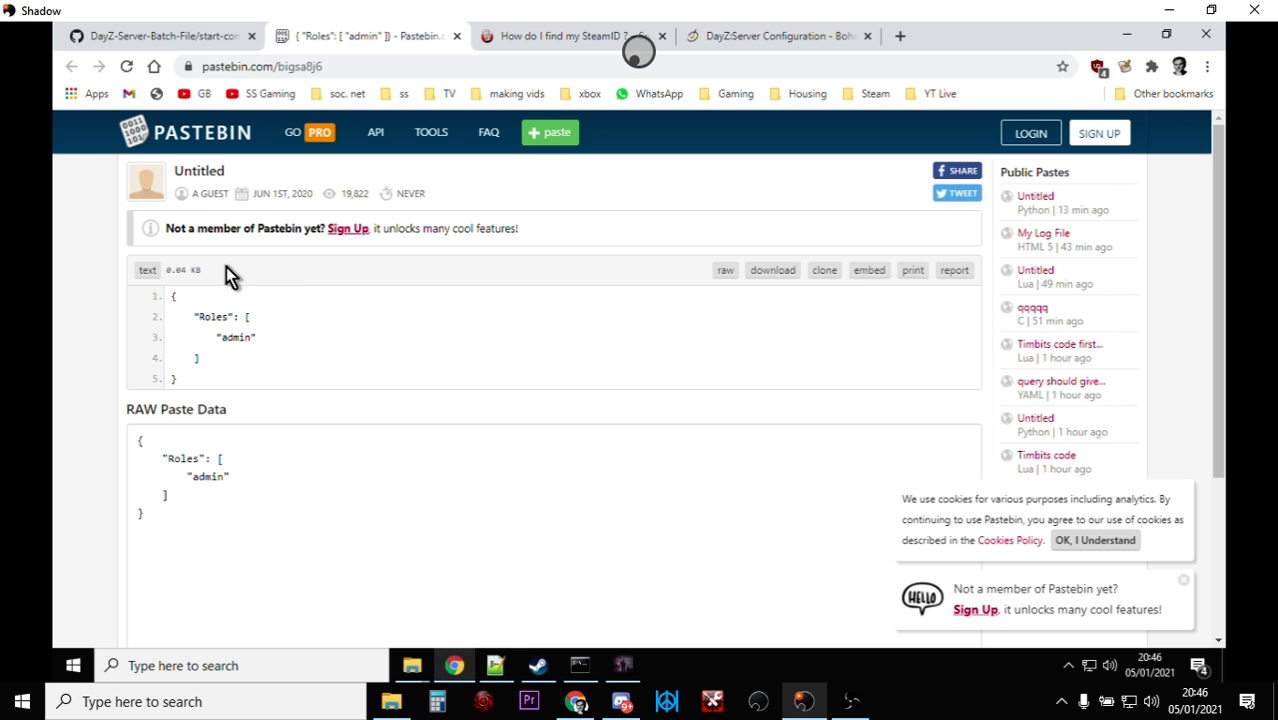
drag(168, 298, 255, 362)
right_click(238, 340)
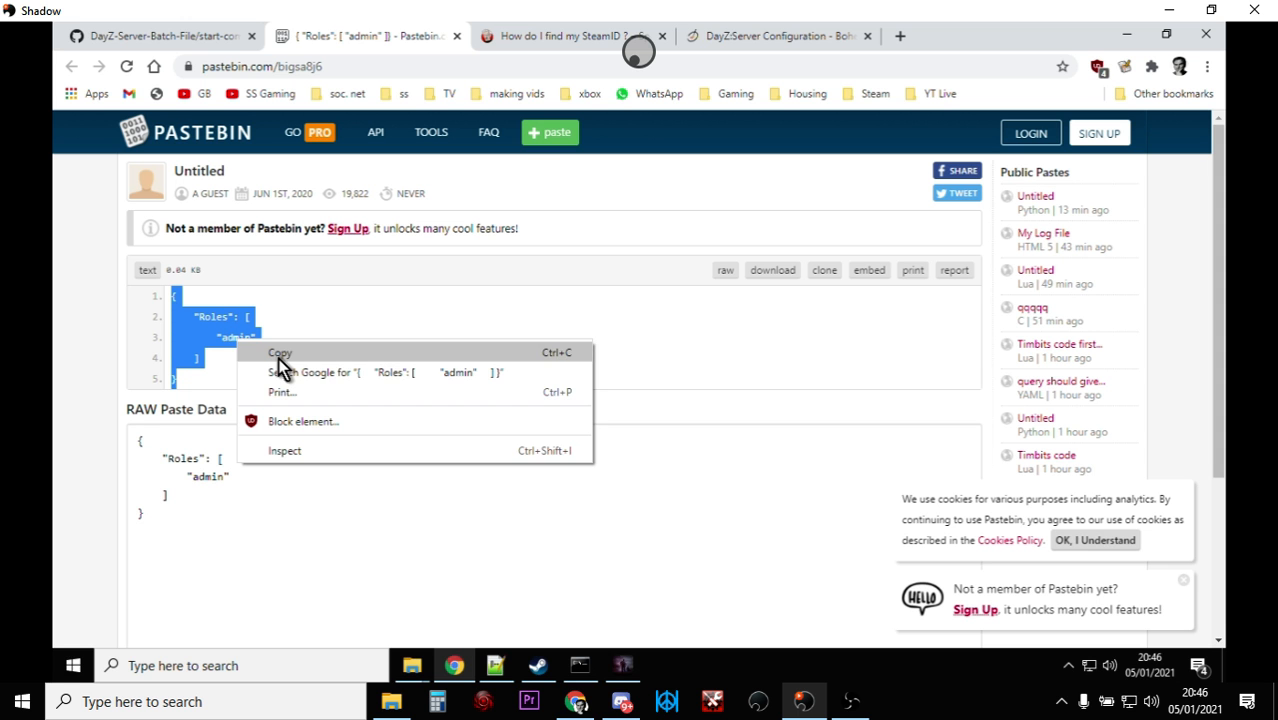
click(278, 354)
click(495, 665)
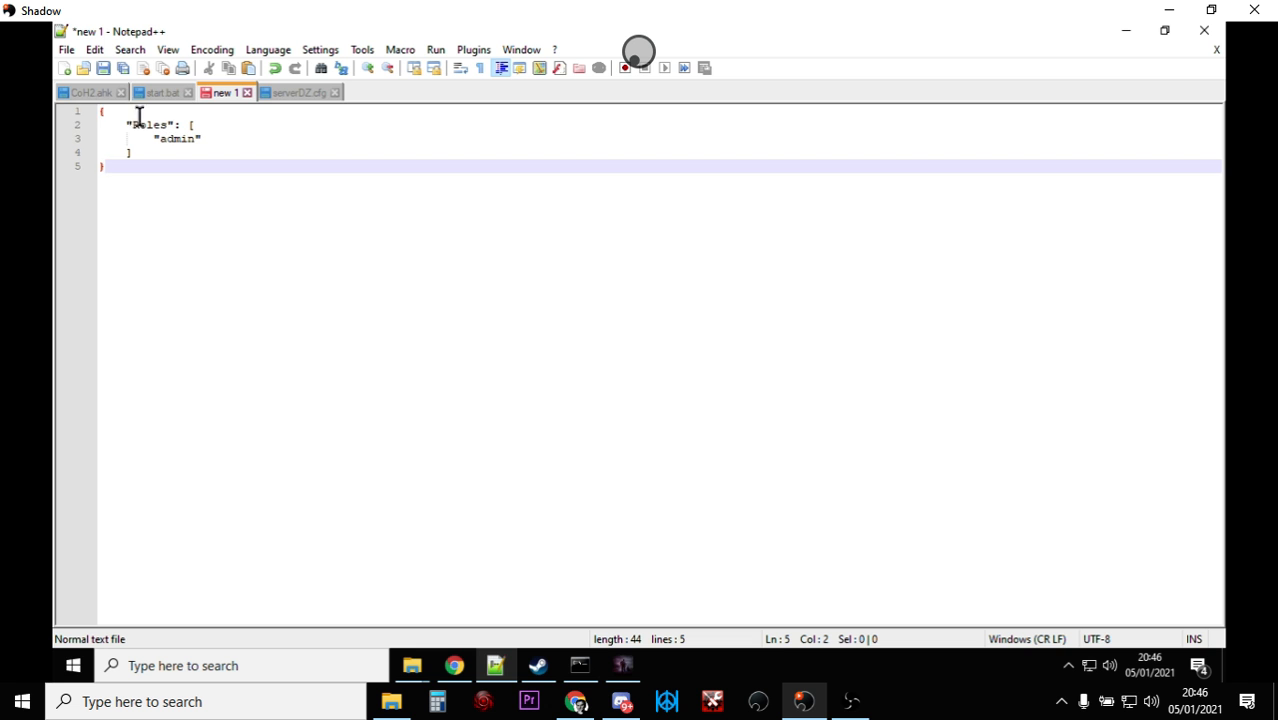
drag(100, 110, 197, 177)
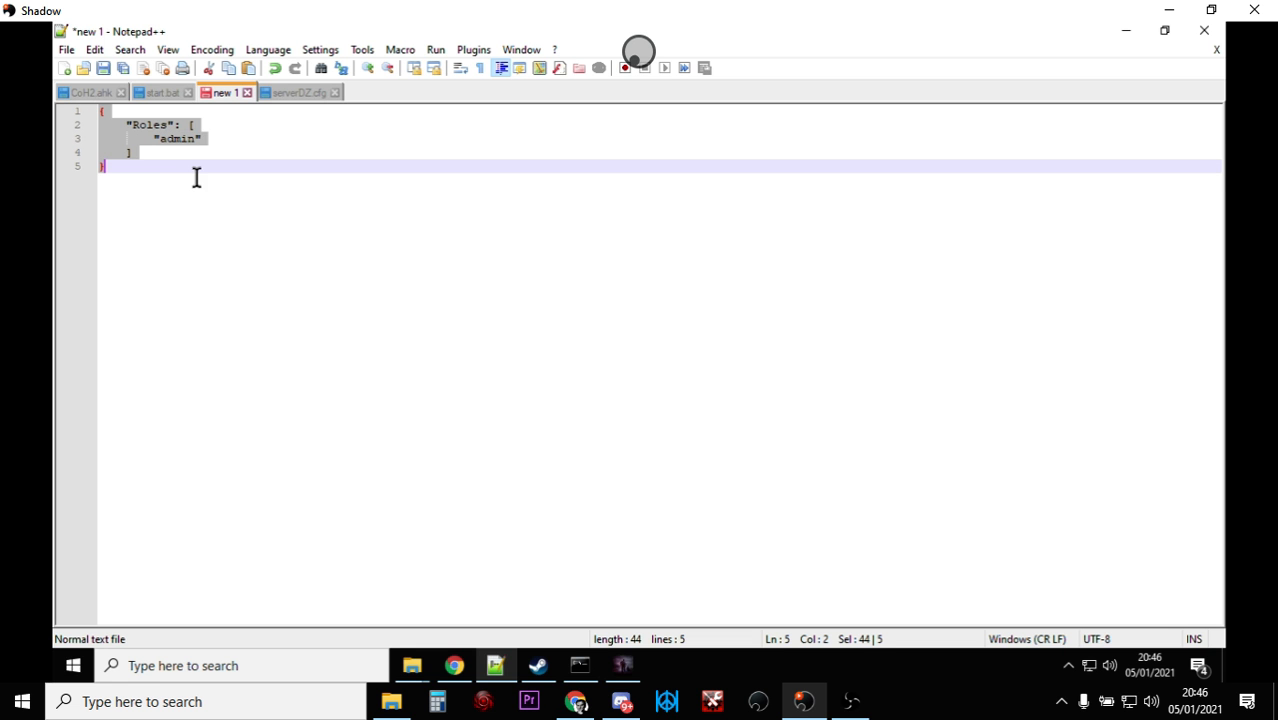
right_click(177, 131)
click(222, 181)
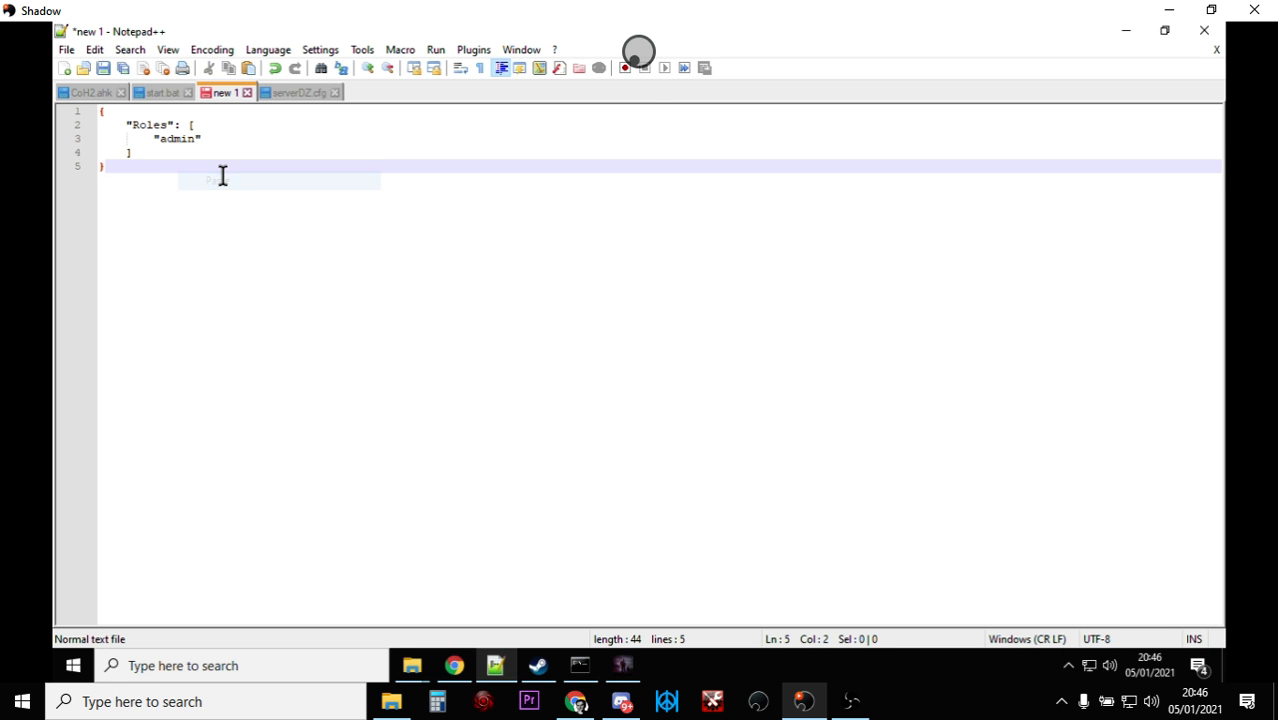
Save the roles document in the DayZServer folder as a .json file, entering a sample Steam ID plus extension in quotation marks.
click(66, 52)
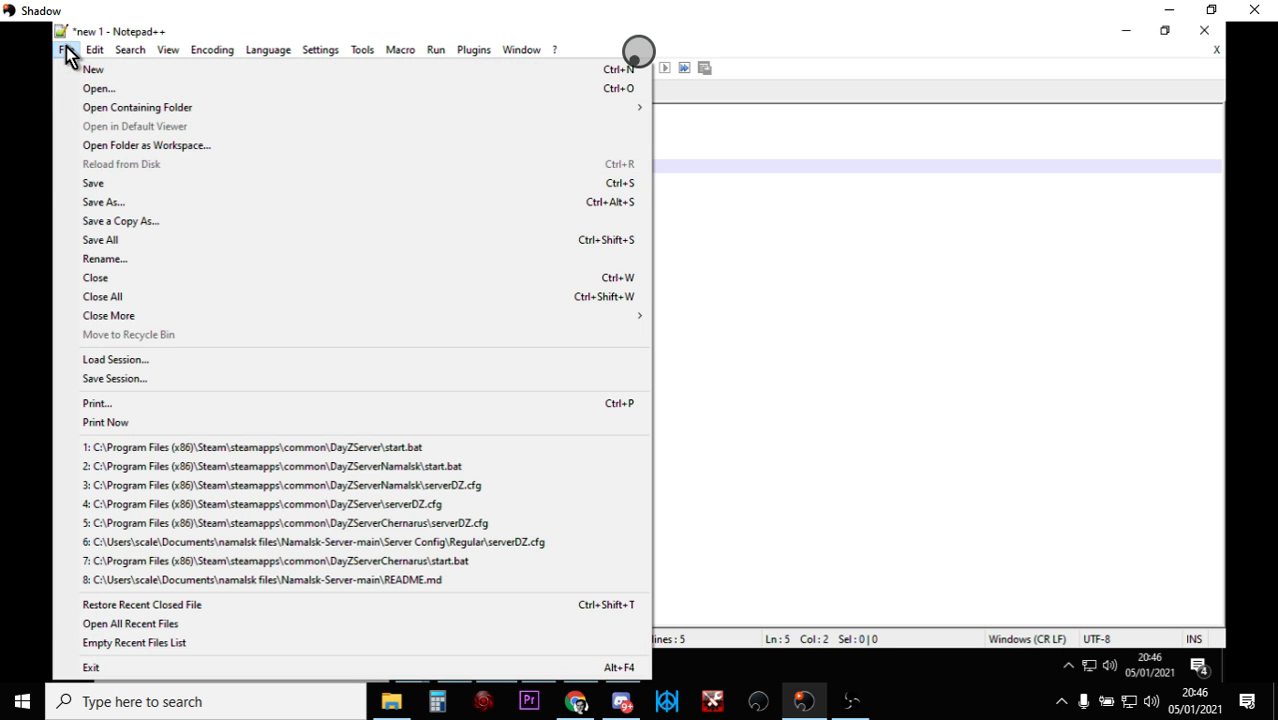
click(119, 204)
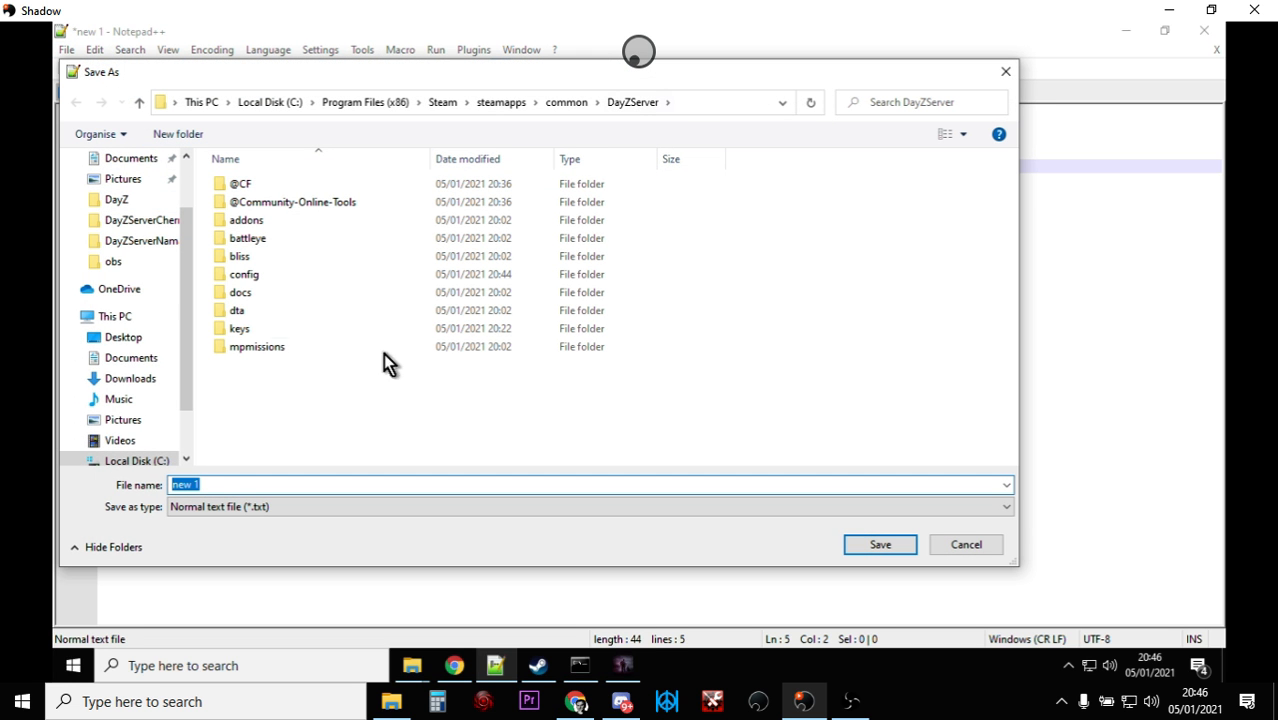
click(217, 481)
key(BackSpace)
key(BackSpace)
key(BackSpace)
key(BackSpace)
key(BackSpace)
text(1232425355636326)
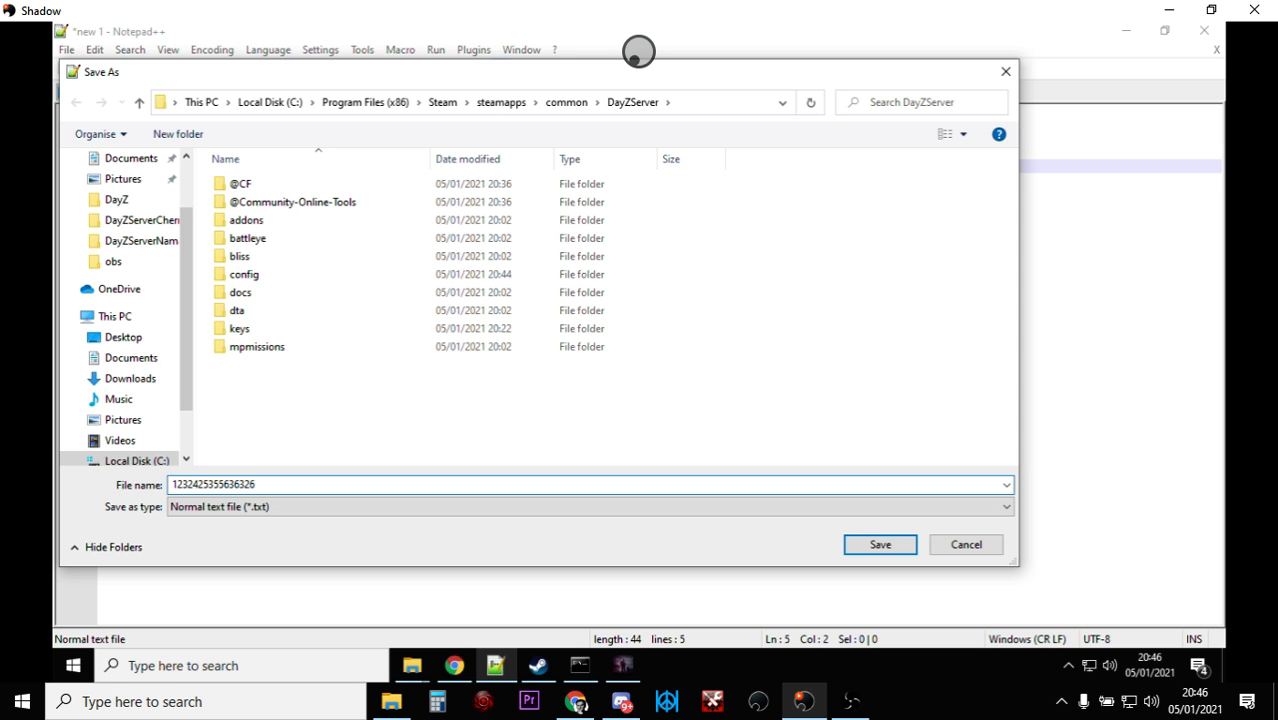
text(.json")
key(Left)
key(Left)
key(Left)
key(Left)
key(Left)
key(Left)
key(Left)
key(Left)
key(Left)
key(Left)
key(Left)
key(Left)
key(Left)
key(Left)
key(Left)
key(Left)
key(Left)
key(Left)
key(Left)
key(Left)
text(")
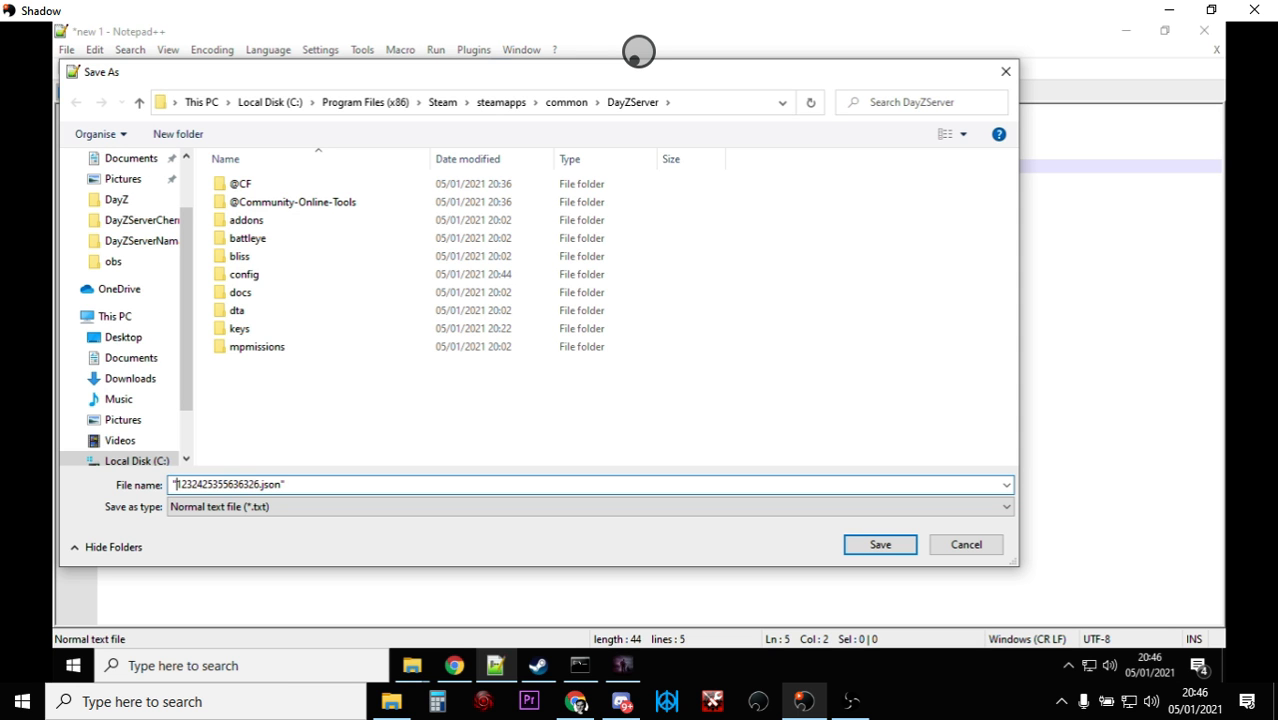
click(880, 545)
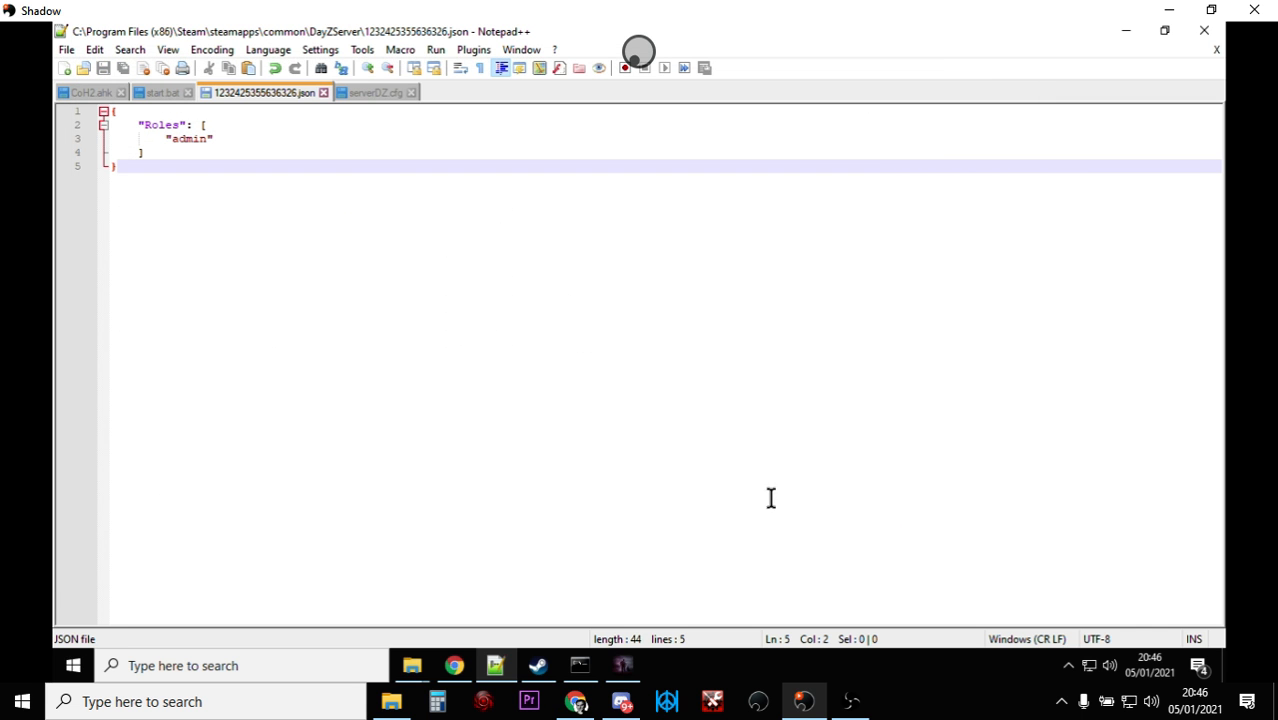
Read the "How do I find my SteamID ?" guide in Chrome and check the Players folder in File Explorer.
click(458, 668)
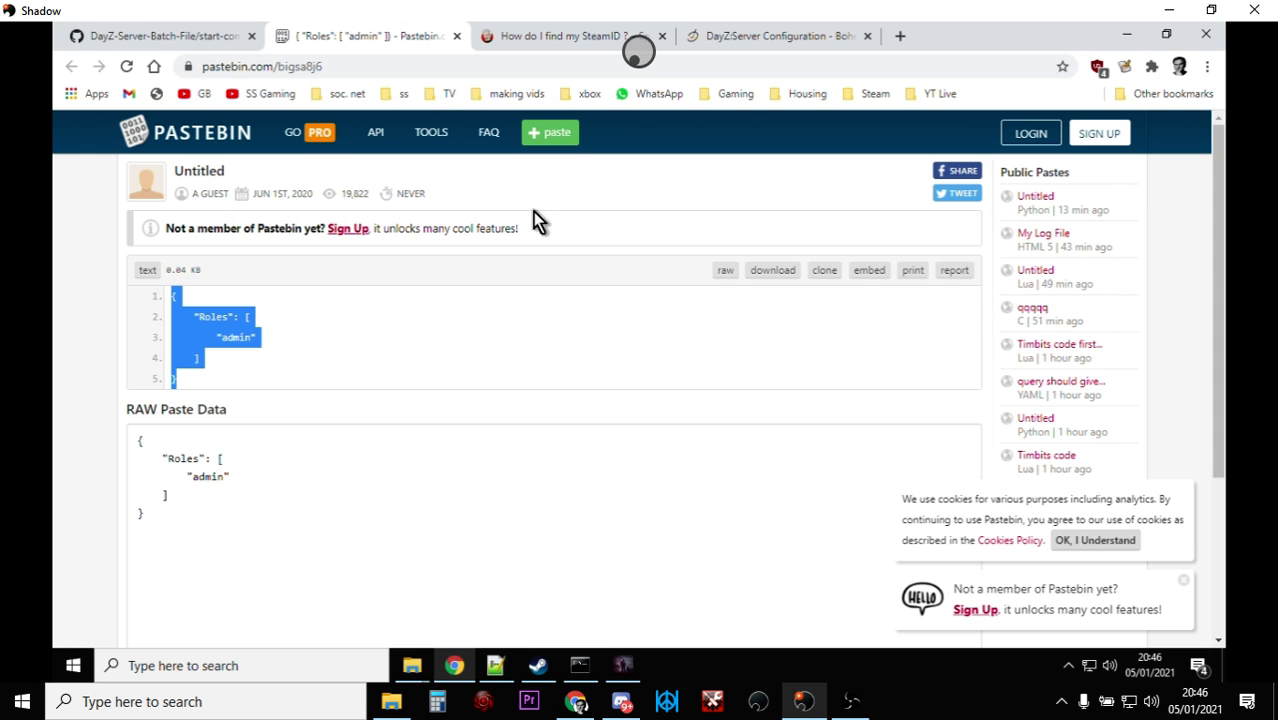
click(598, 38)
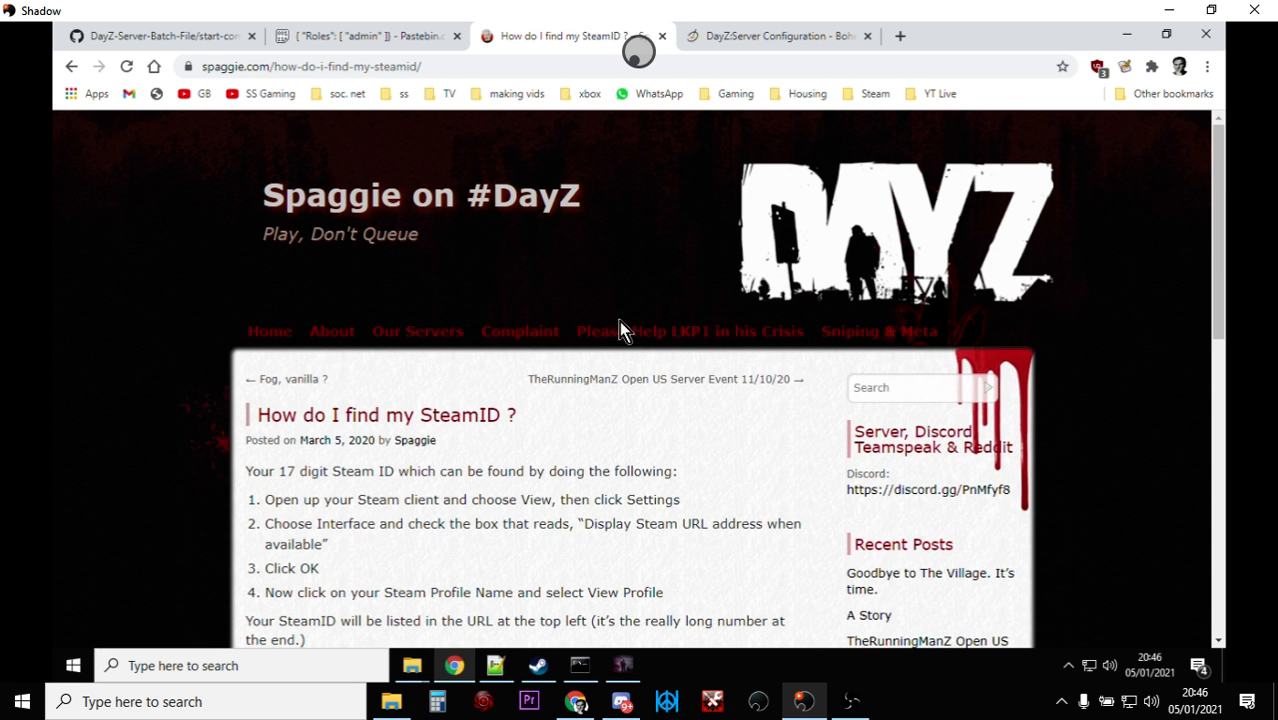
scroll(640, 335, down, 1)
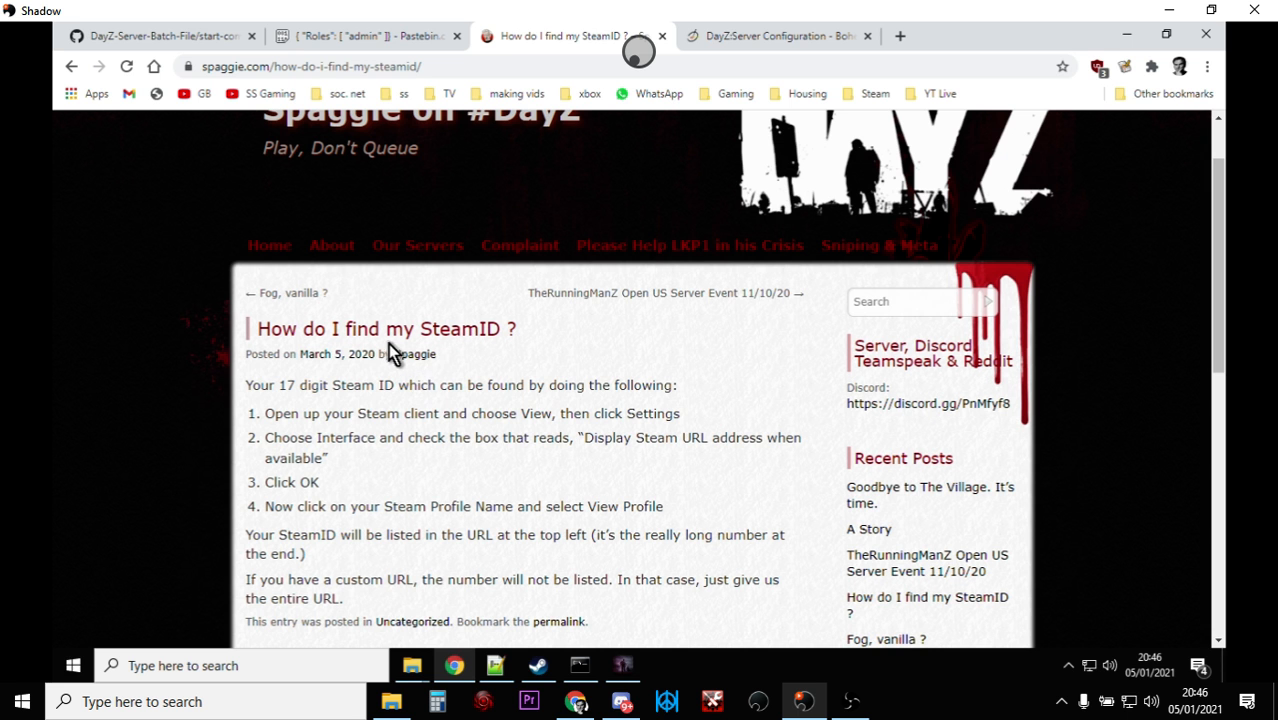
scroll(390, 354, down, 1)
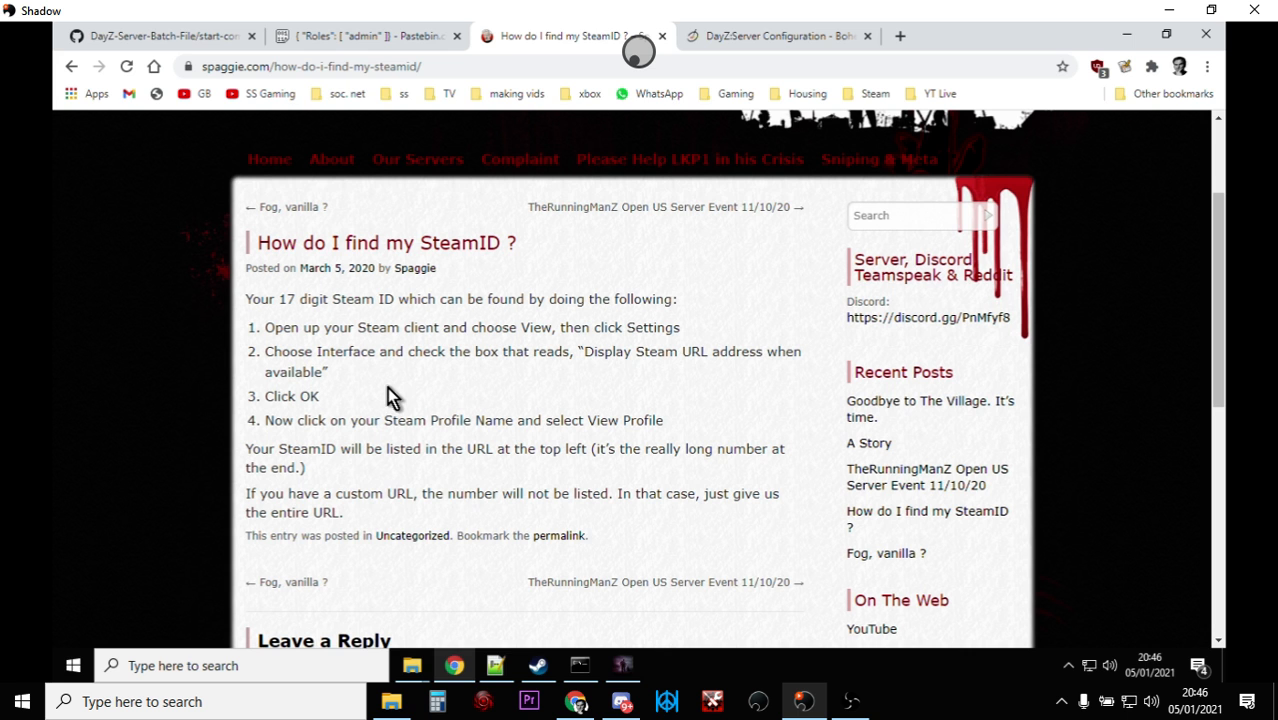
click(412, 665)
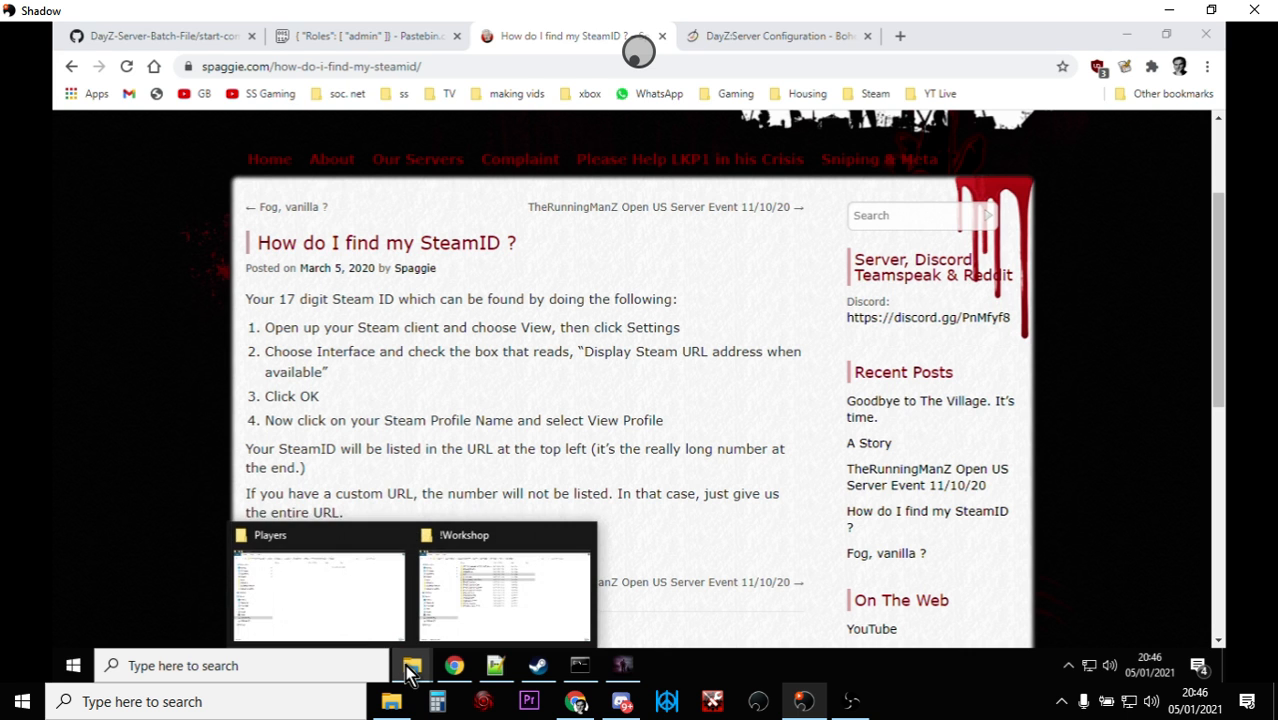
click(360, 615)
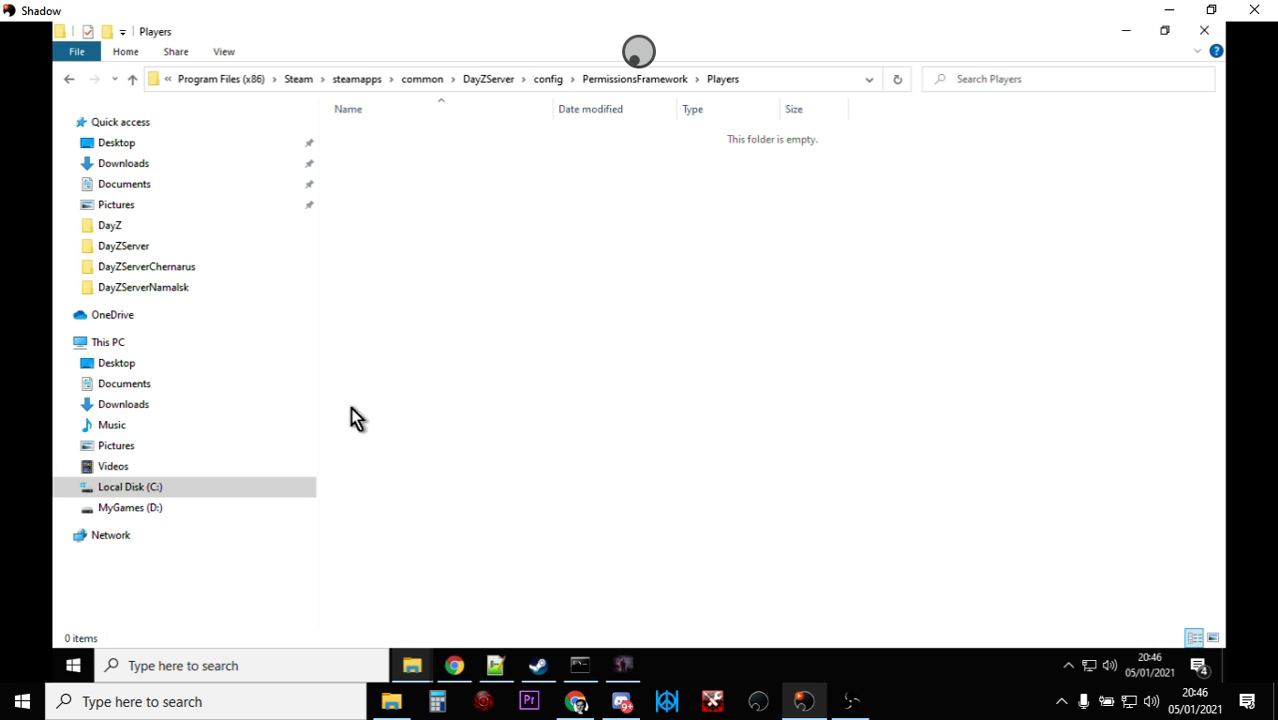
Open Save As for the roles file in Notepad++ and delete the misplaced JSON file from the DayZServer folder.
click(496, 665)
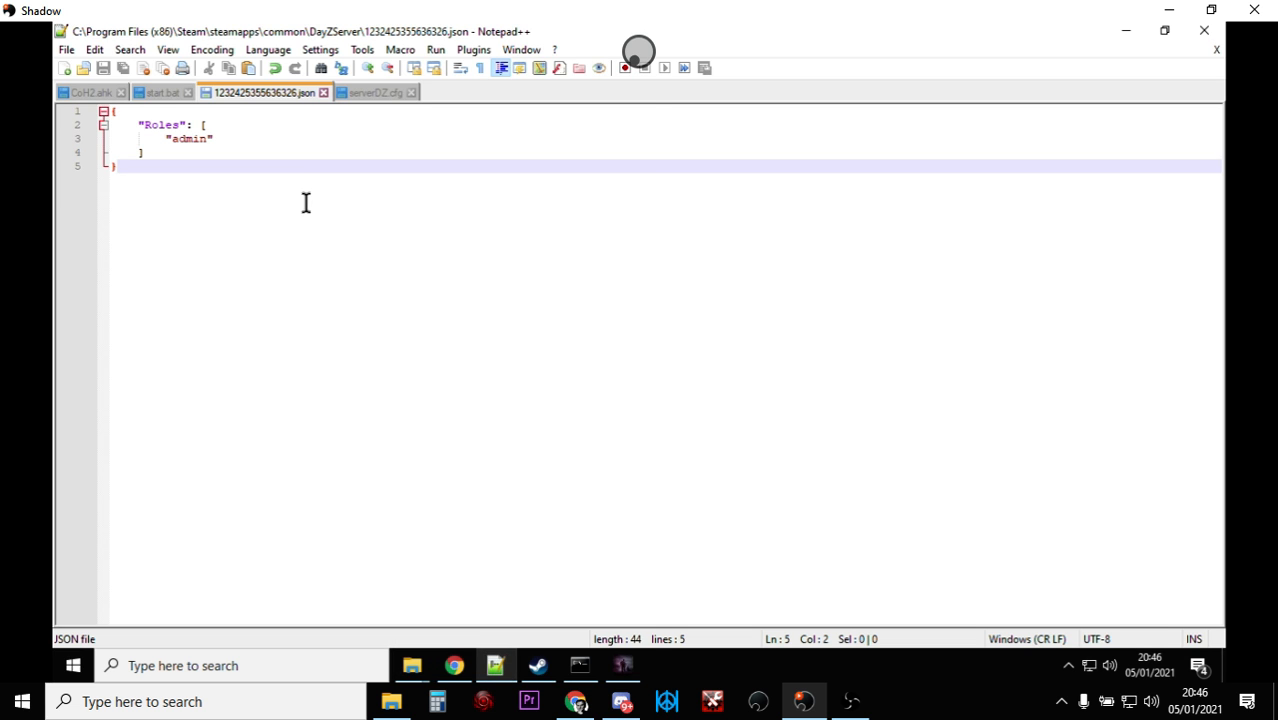
click(67, 50)
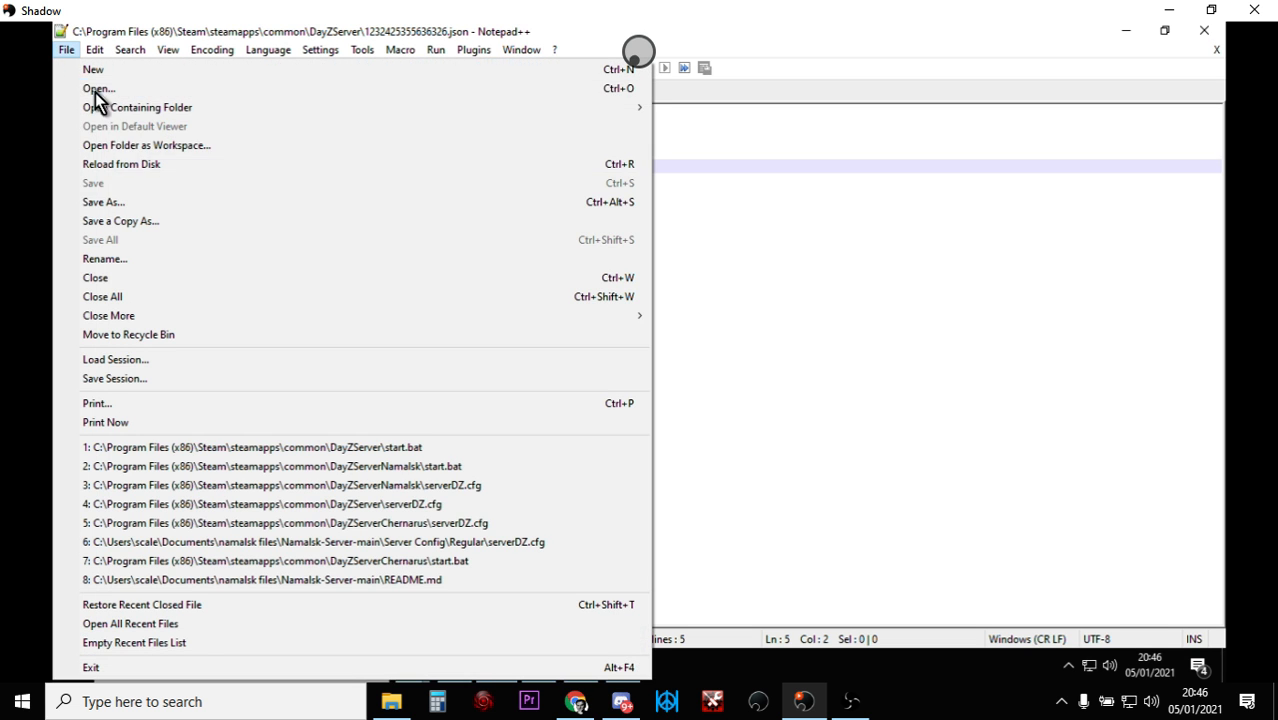
click(127, 201)
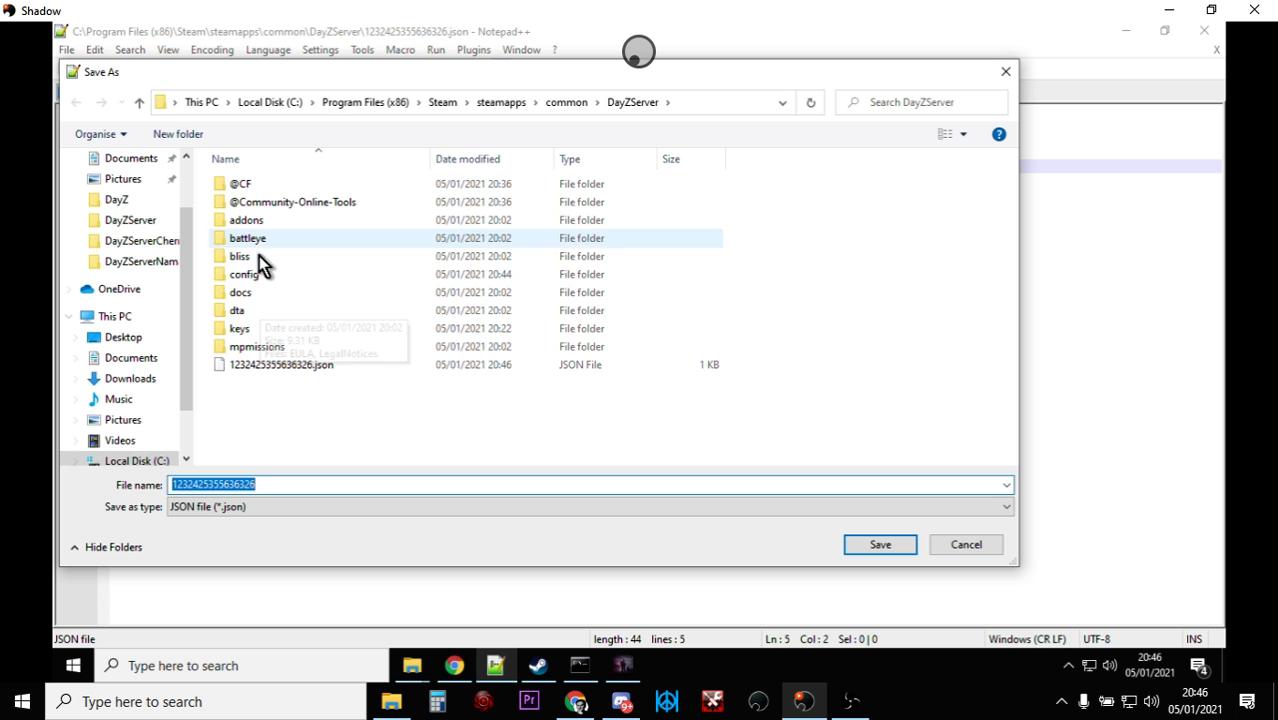
click(284, 367)
key(Delete)
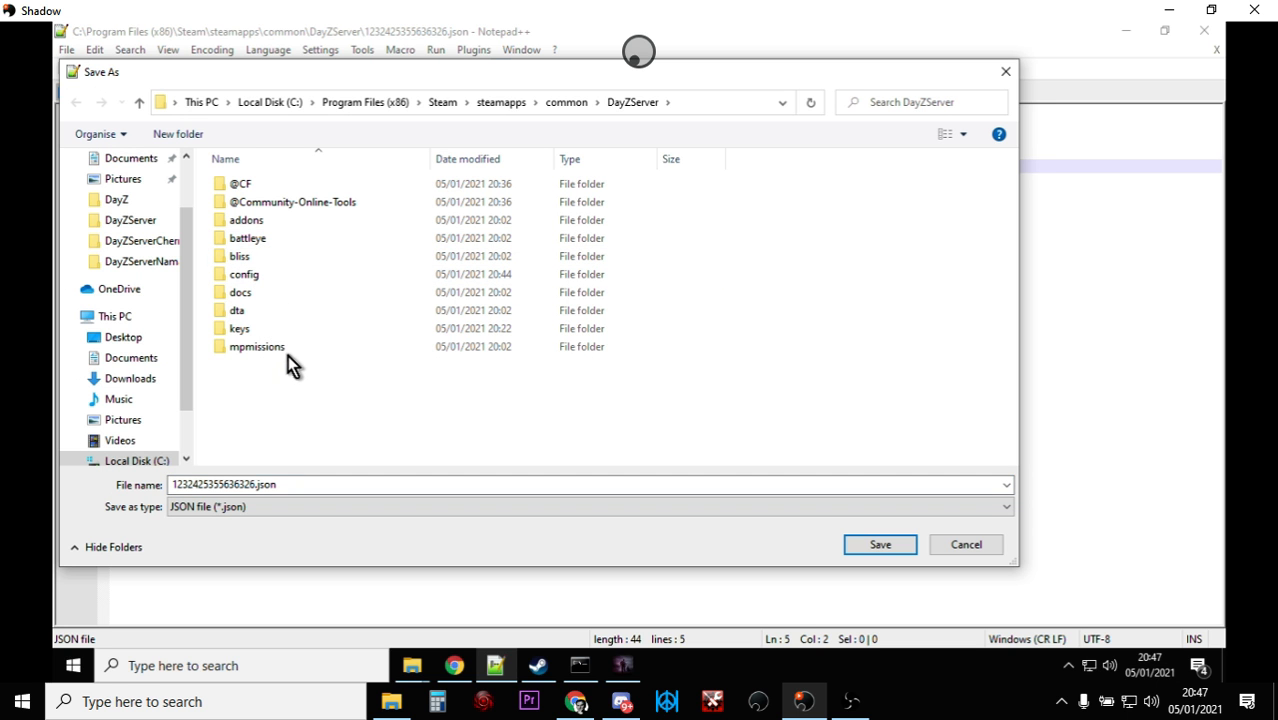
Save the roles JSON file under the same name in the config\PermissionsFramework\Players folder.
click(258, 278)
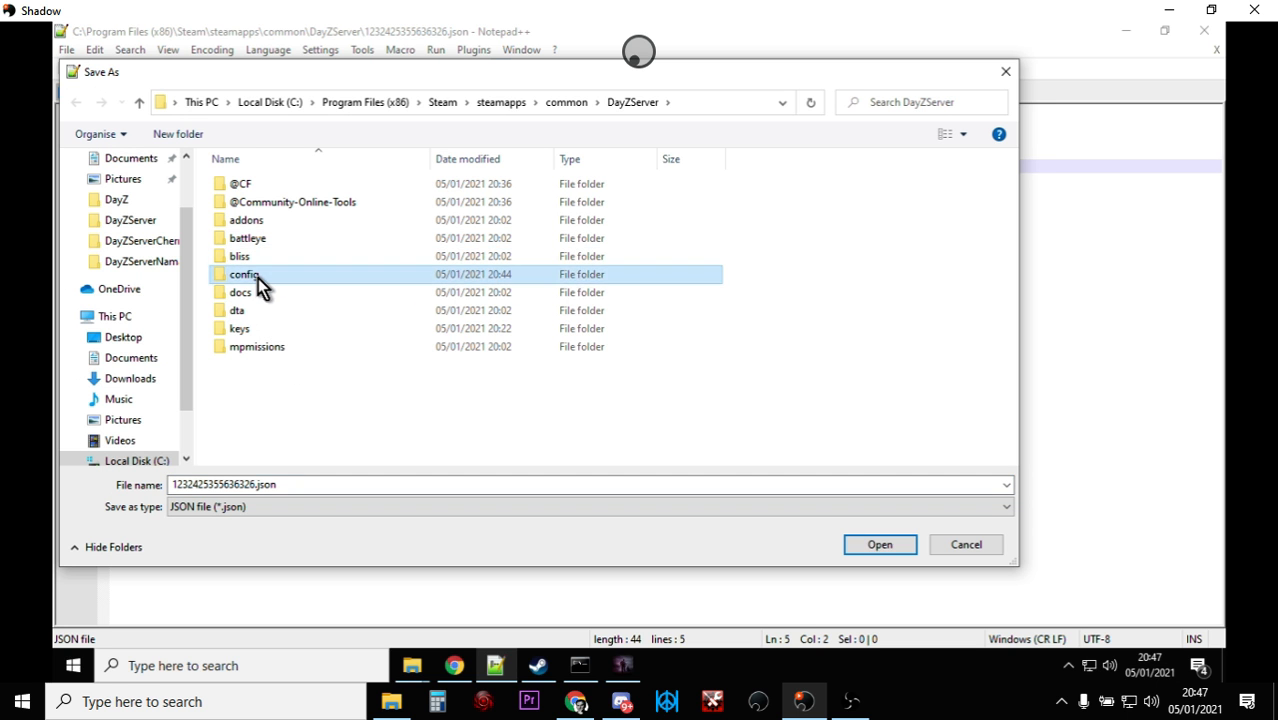
double_click(258, 278)
double_click(257, 240)
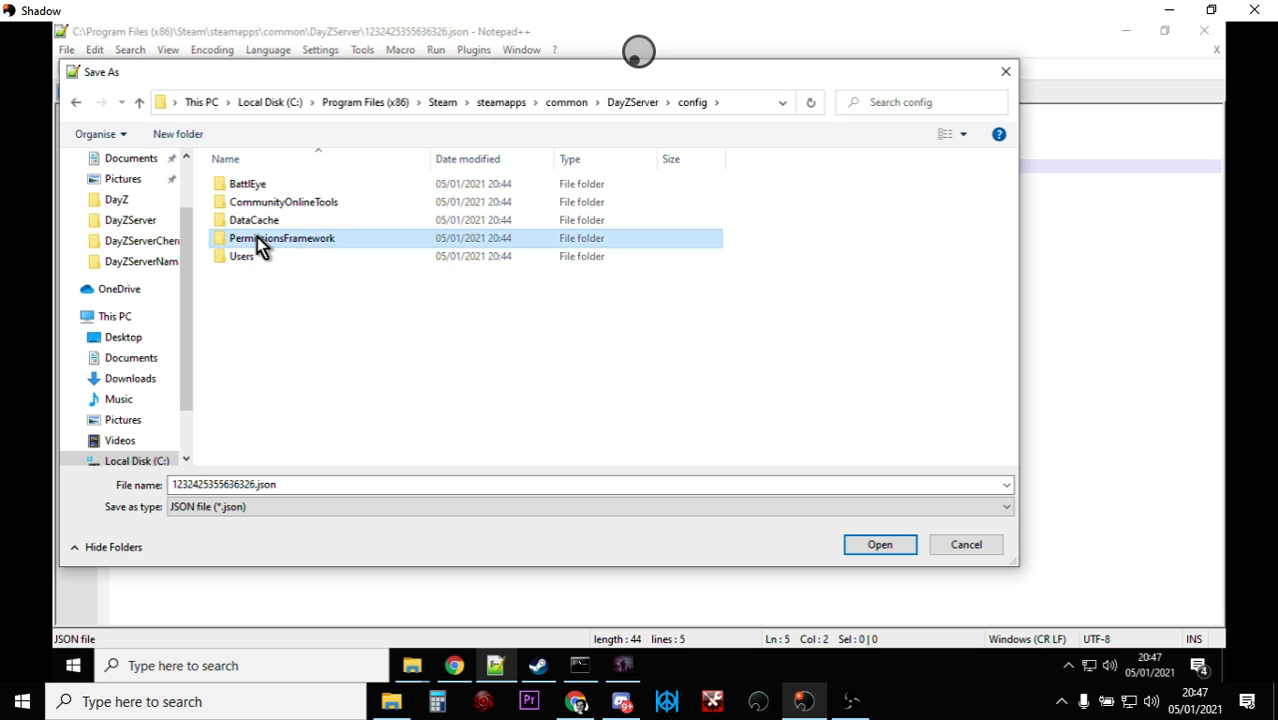
click(245, 202)
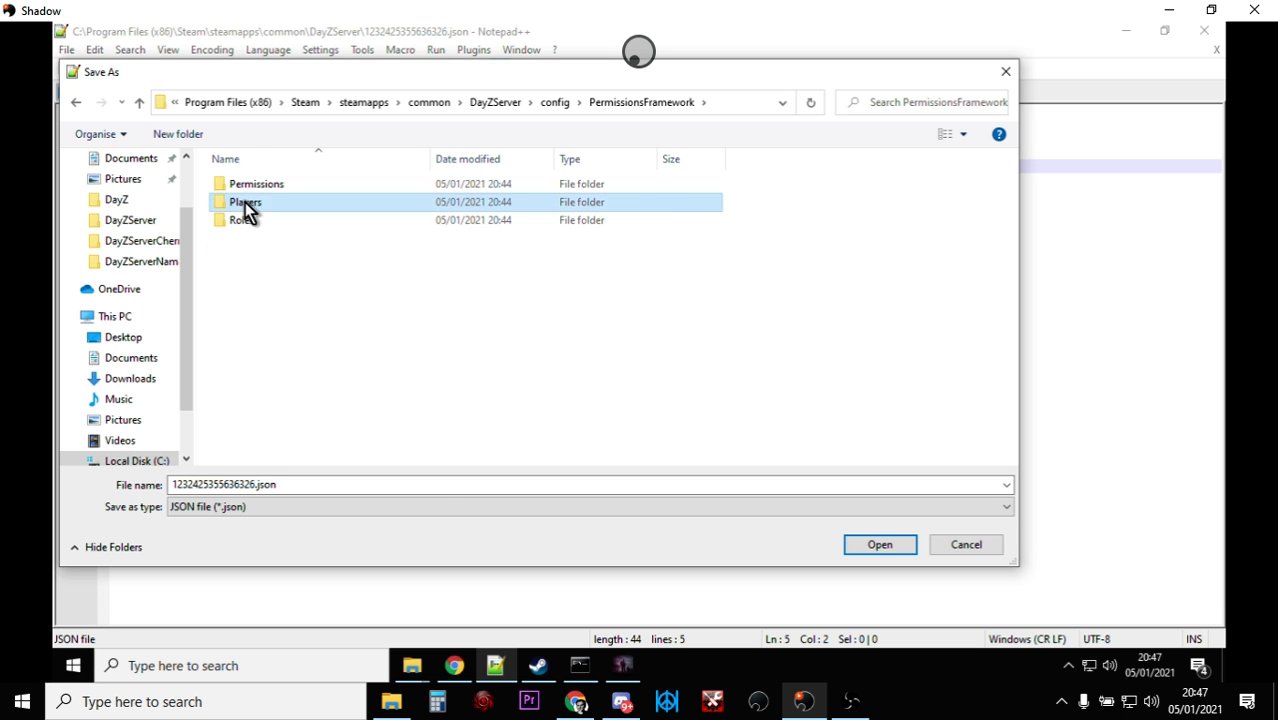
double_click(245, 202)
click(877, 548)
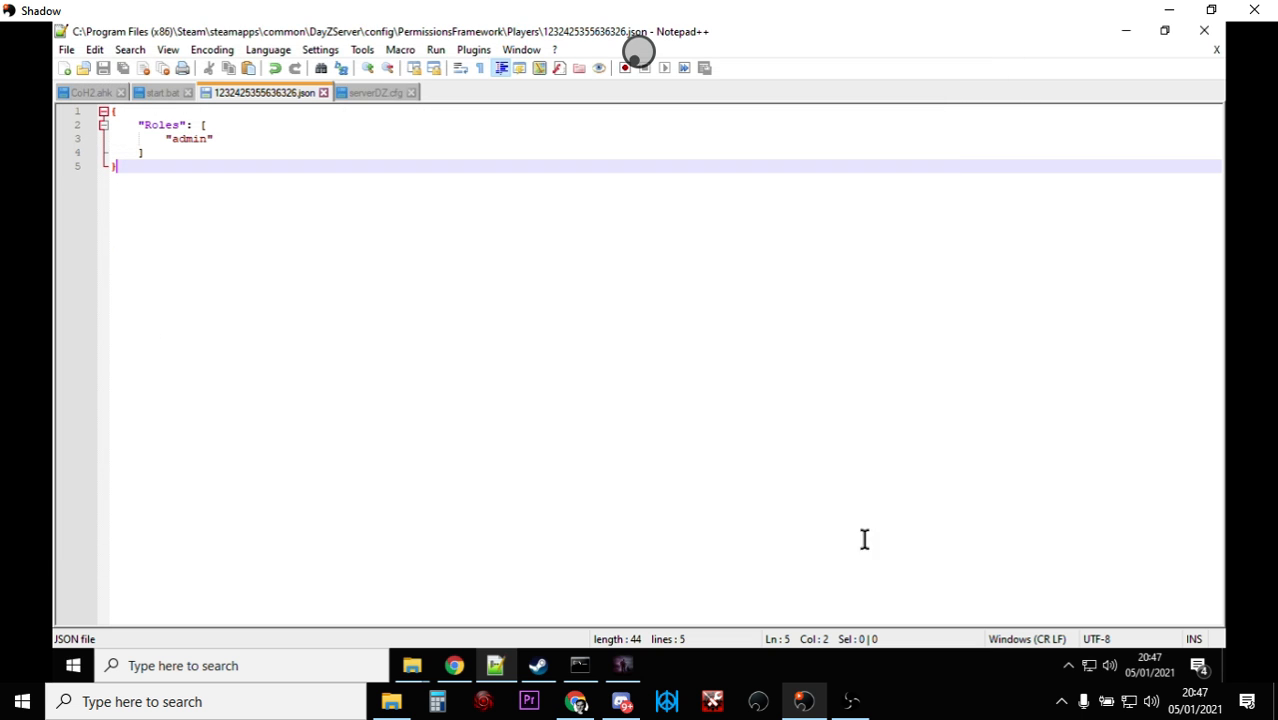
Check the saved JSON file in the Players folder and read the Controls section of the Community Online Tools page in Steam.
mouse_move(428, 660)
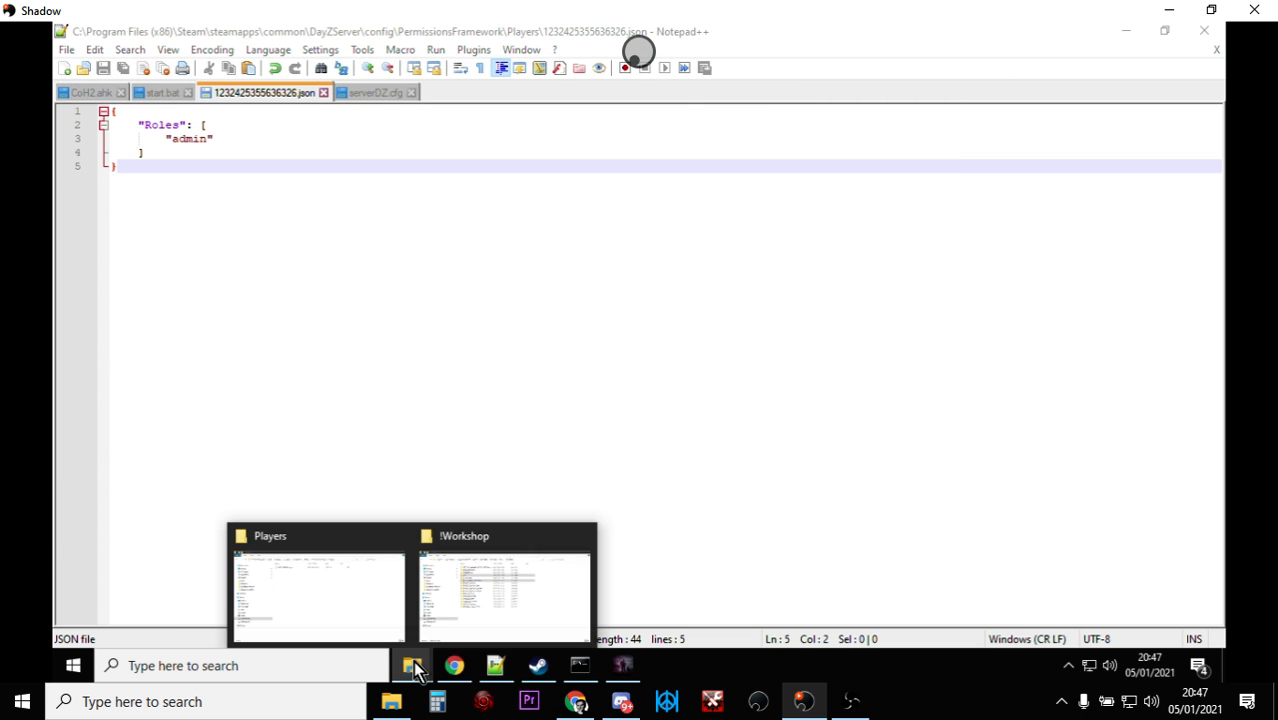
click(364, 601)
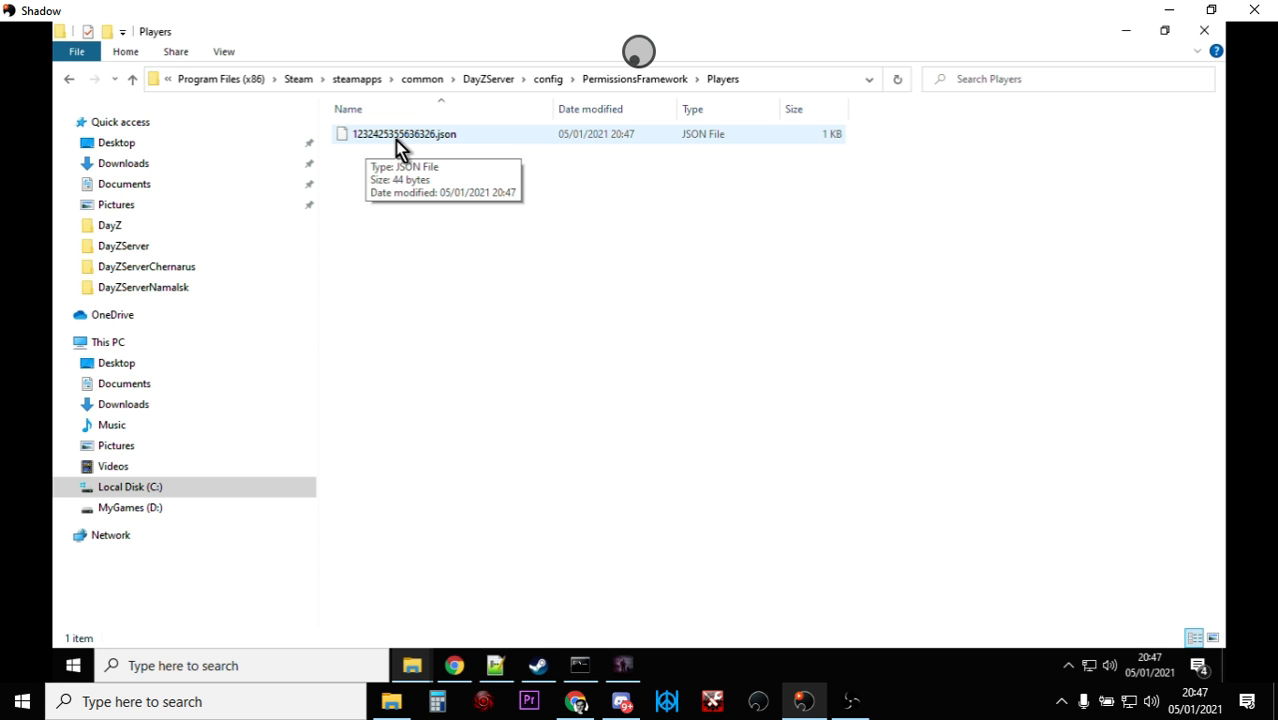
click(537, 665)
scroll(486, 472, down, 1)
scroll(486, 472, down, 5)
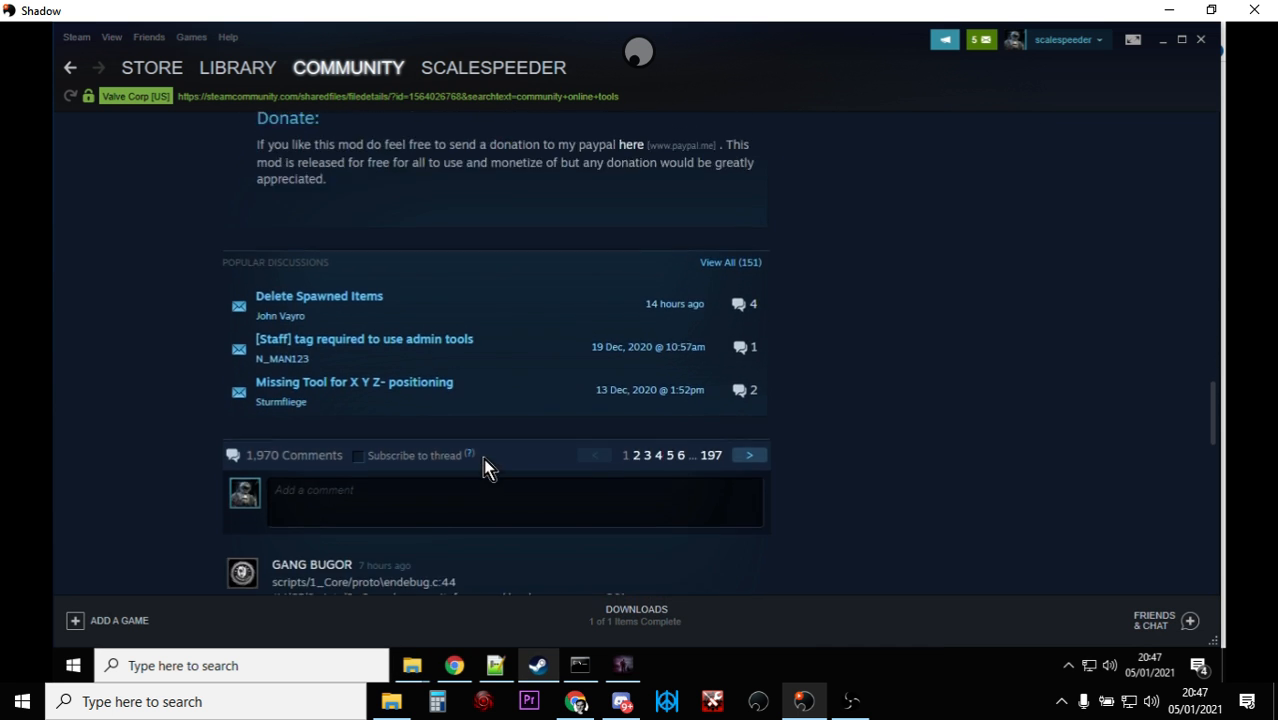
scroll(483, 465, up, 5)
scroll(482, 457, down, 2)
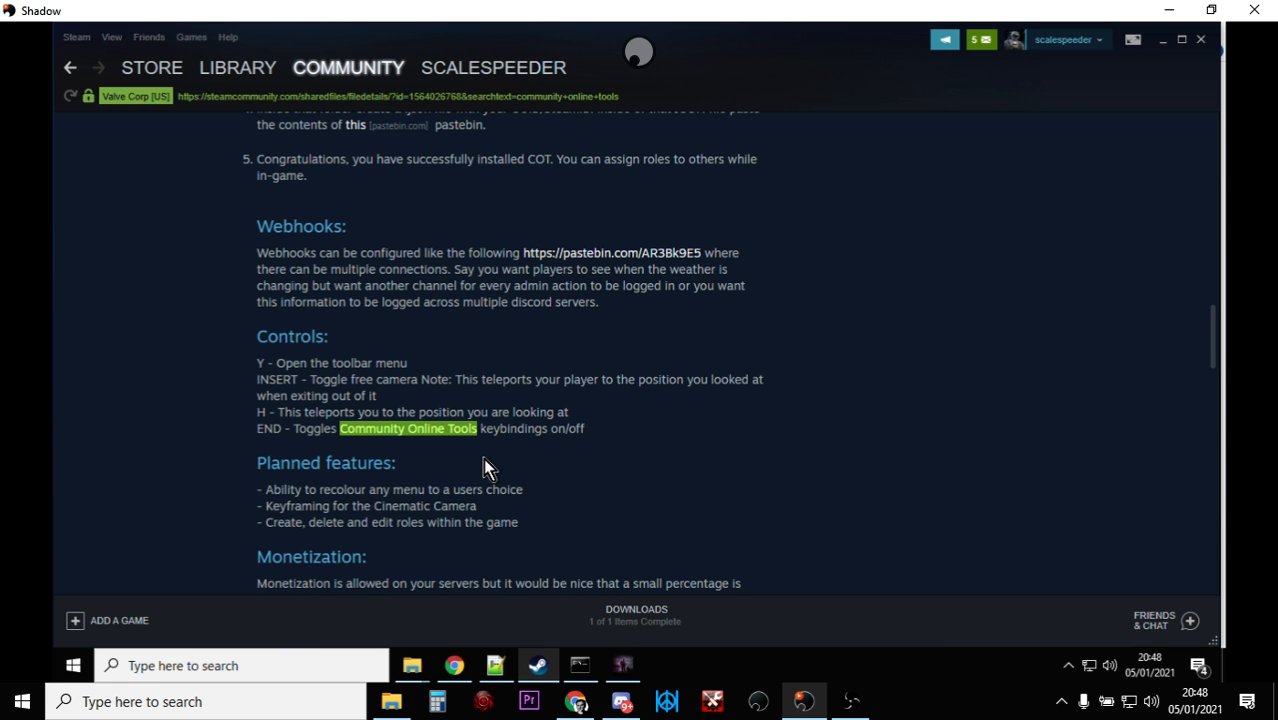
Shut down the running DayZ server by closing its console and the batch window.
click(622, 665)
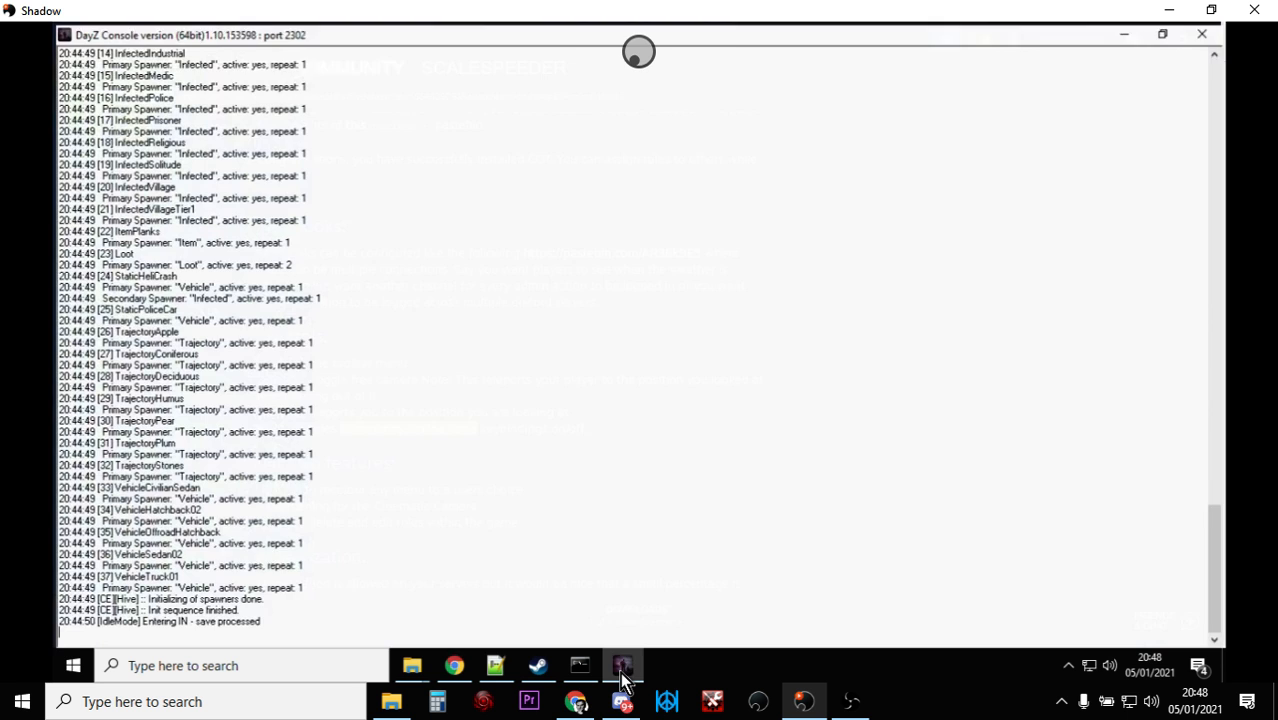
click(1204, 31)
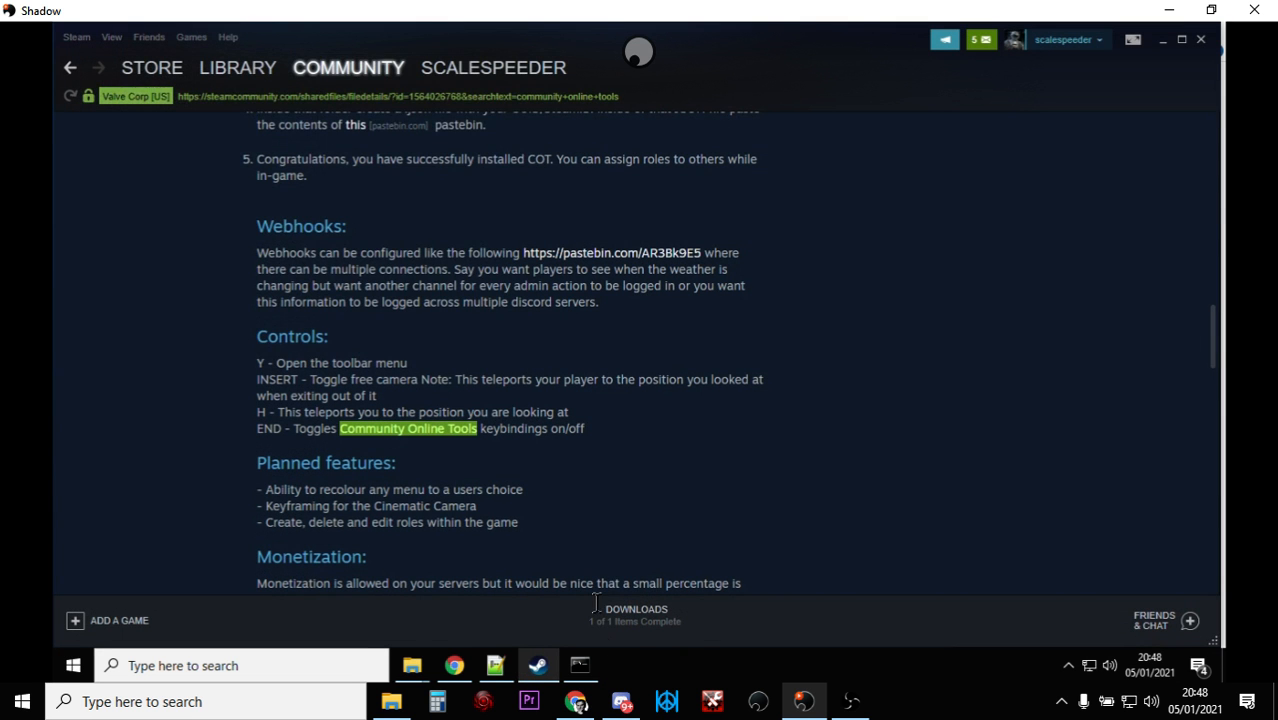
click(578, 670)
click(490, 55)
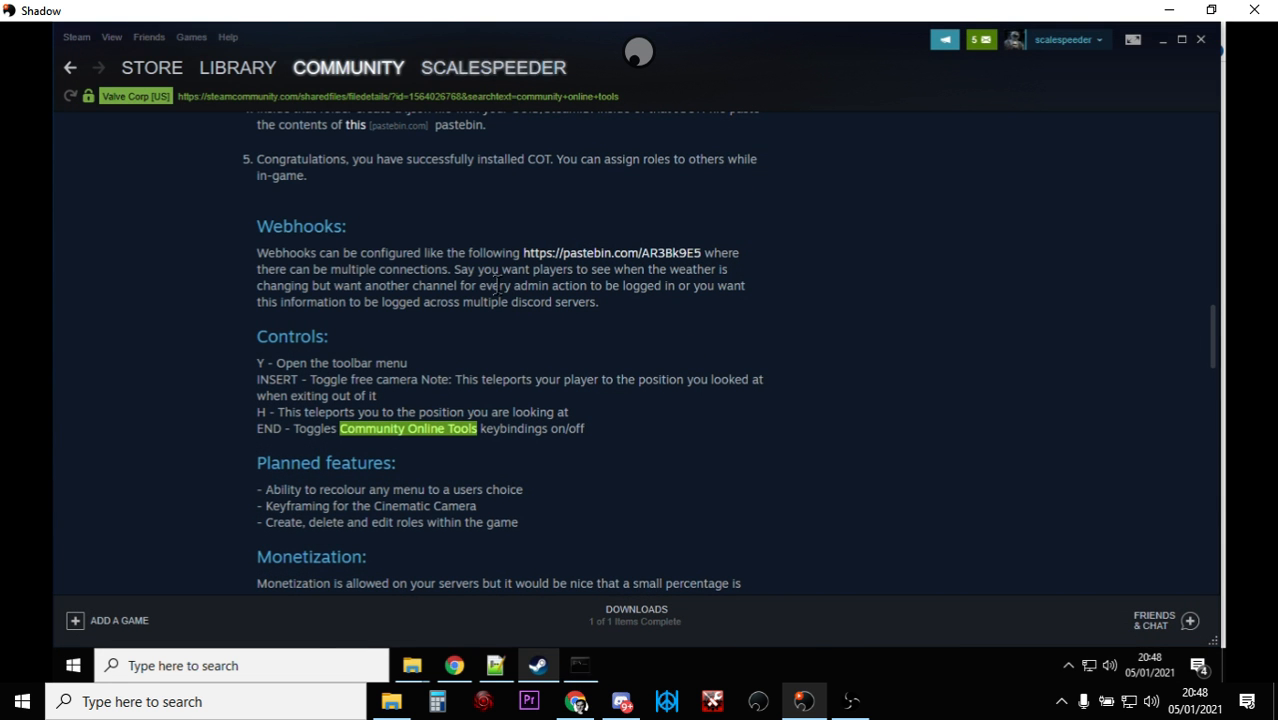
Go from the Players folder up to the DayZServer folder in File Explorer and select the start batch file.
mouse_move(412, 665)
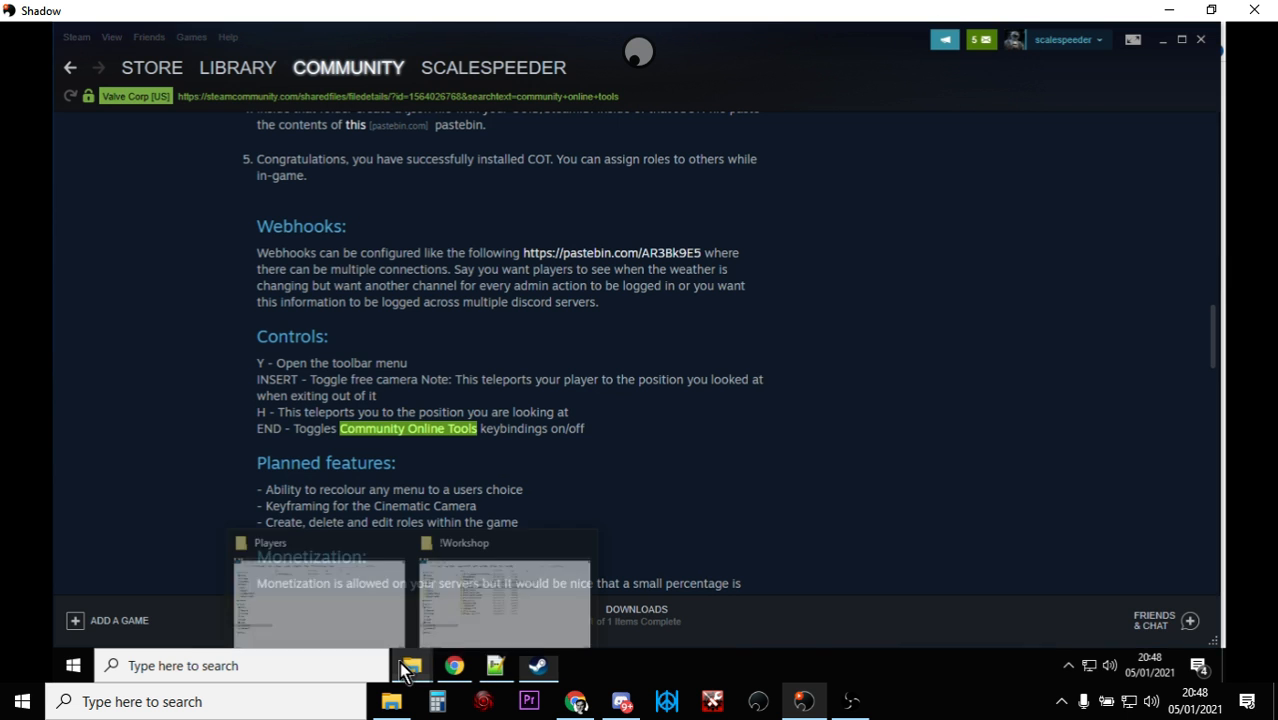
click(360, 611)
click(132, 82)
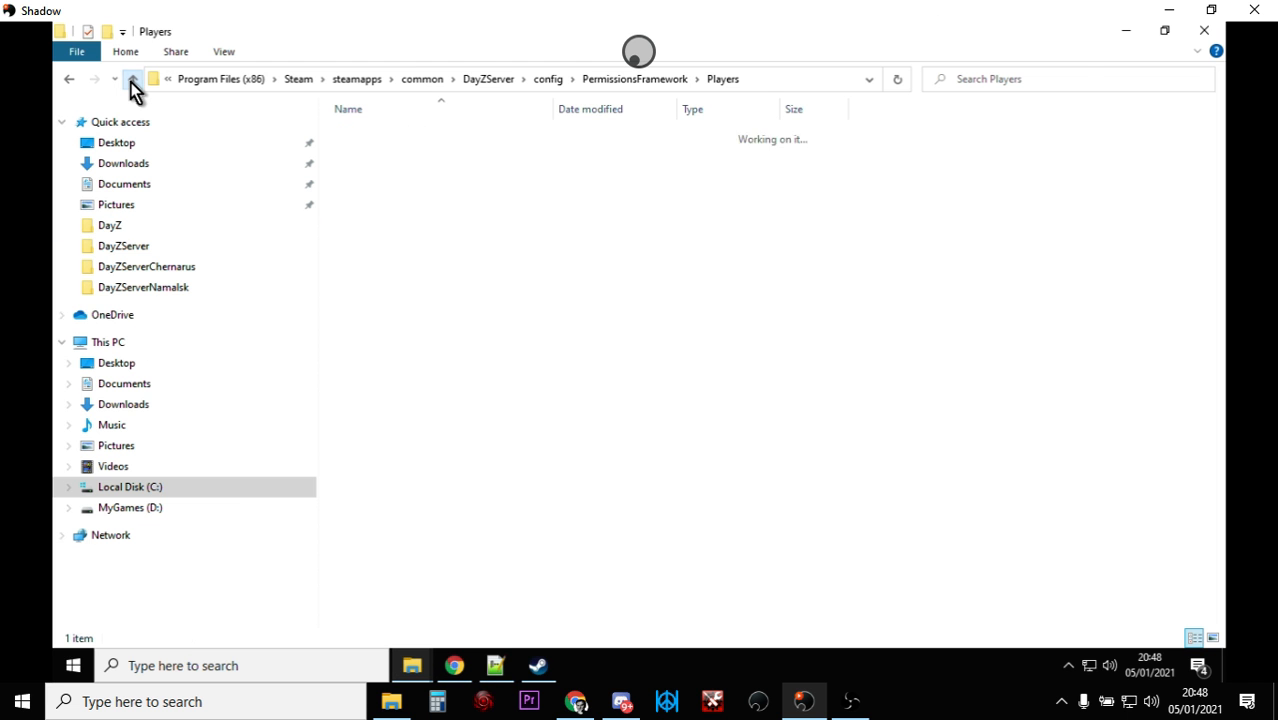
click(132, 80)
click(132, 80)
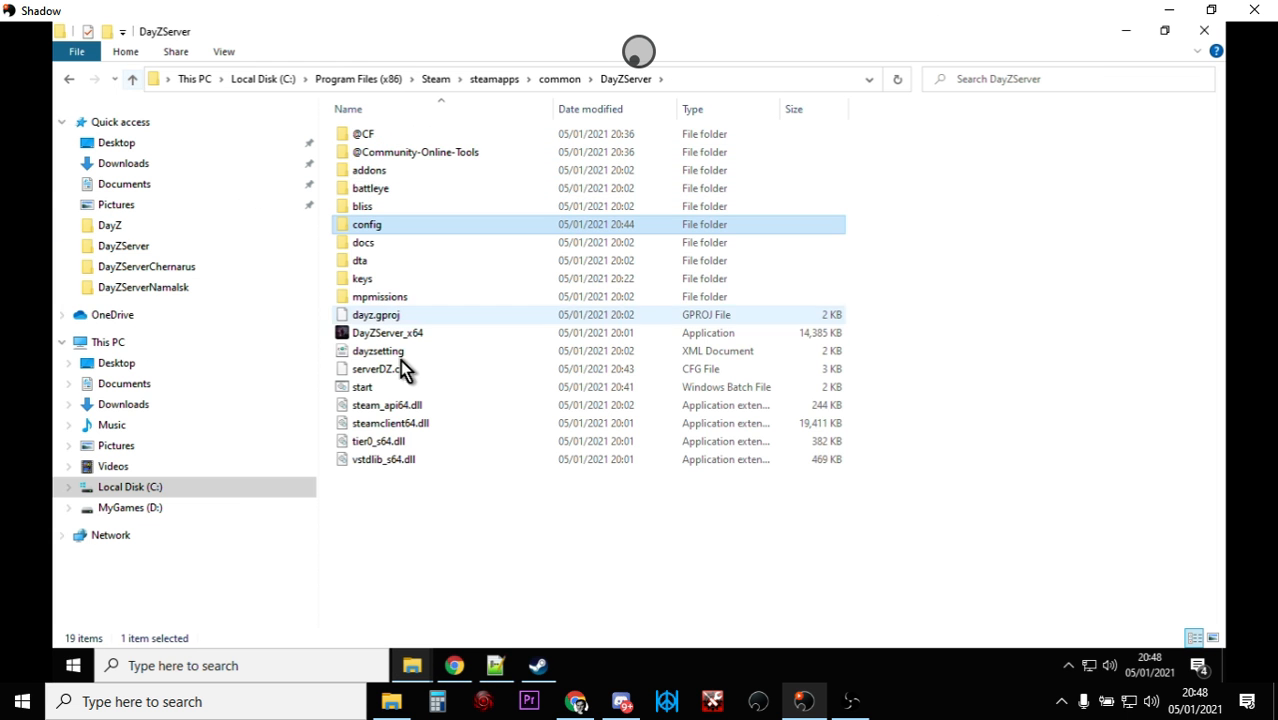
click(383, 398)
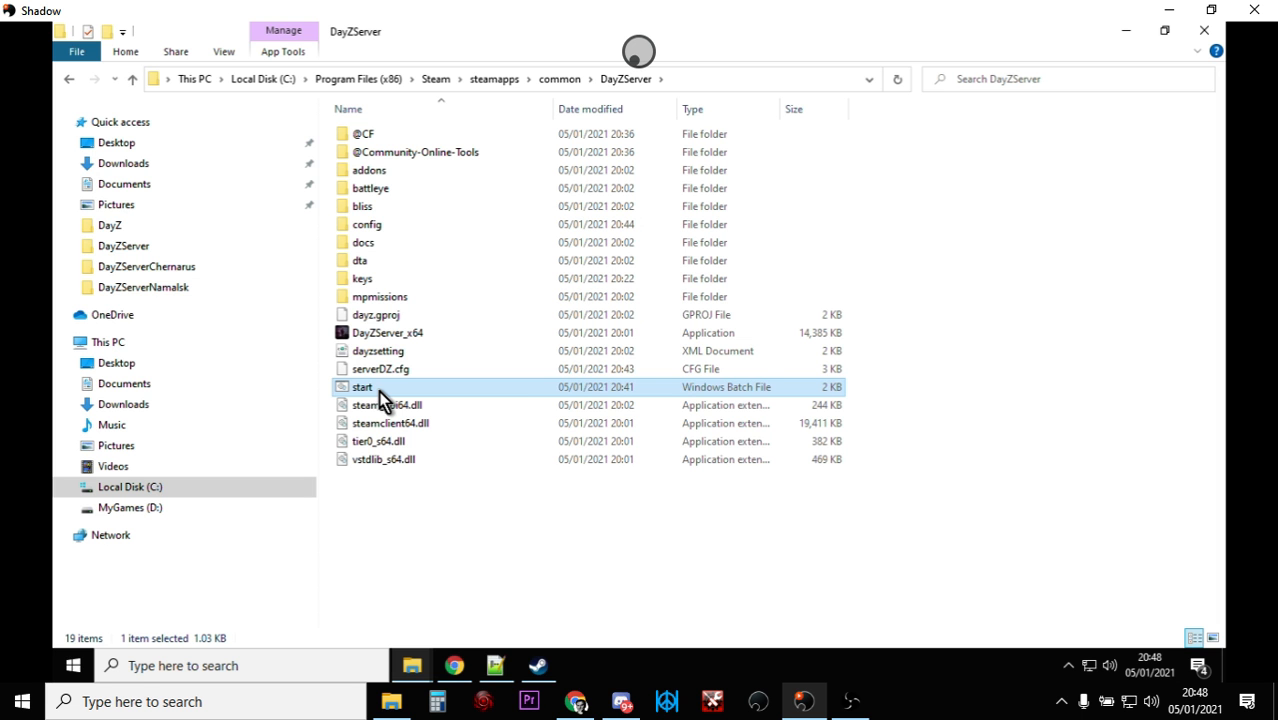
Minimize the open windows and launch DayZ from the desktop.
click(1126, 32)
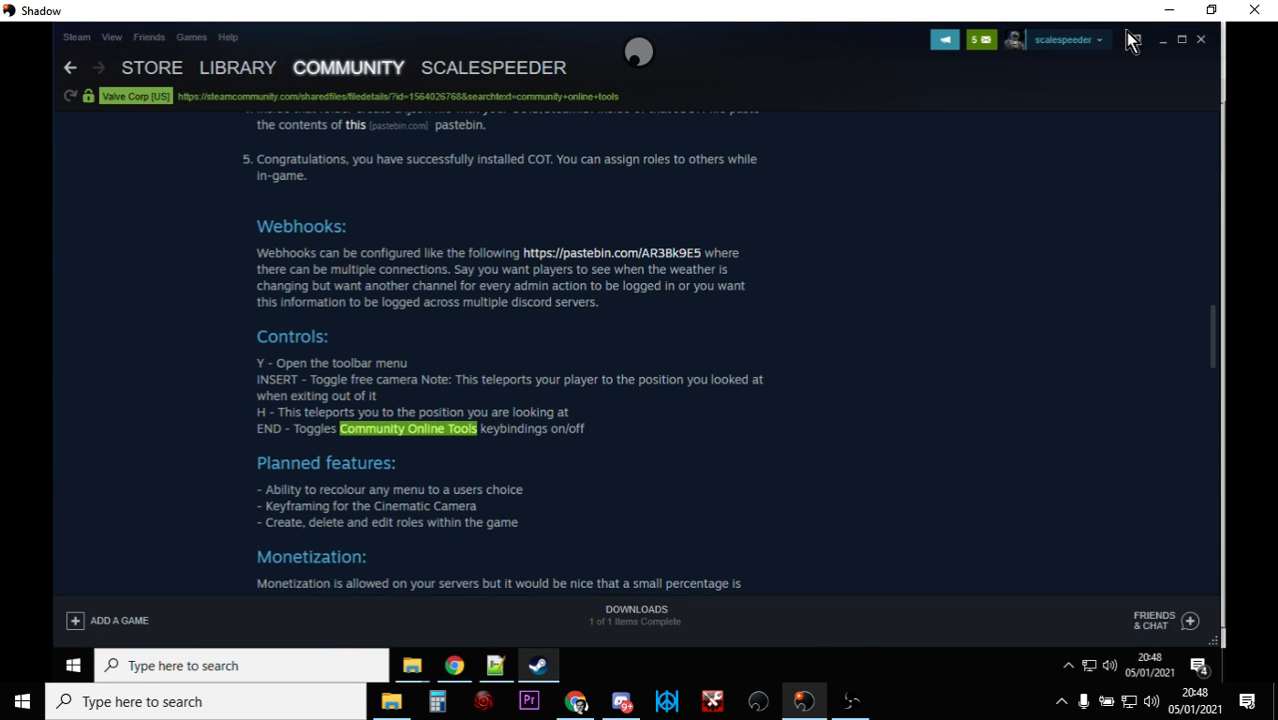
click(1162, 44)
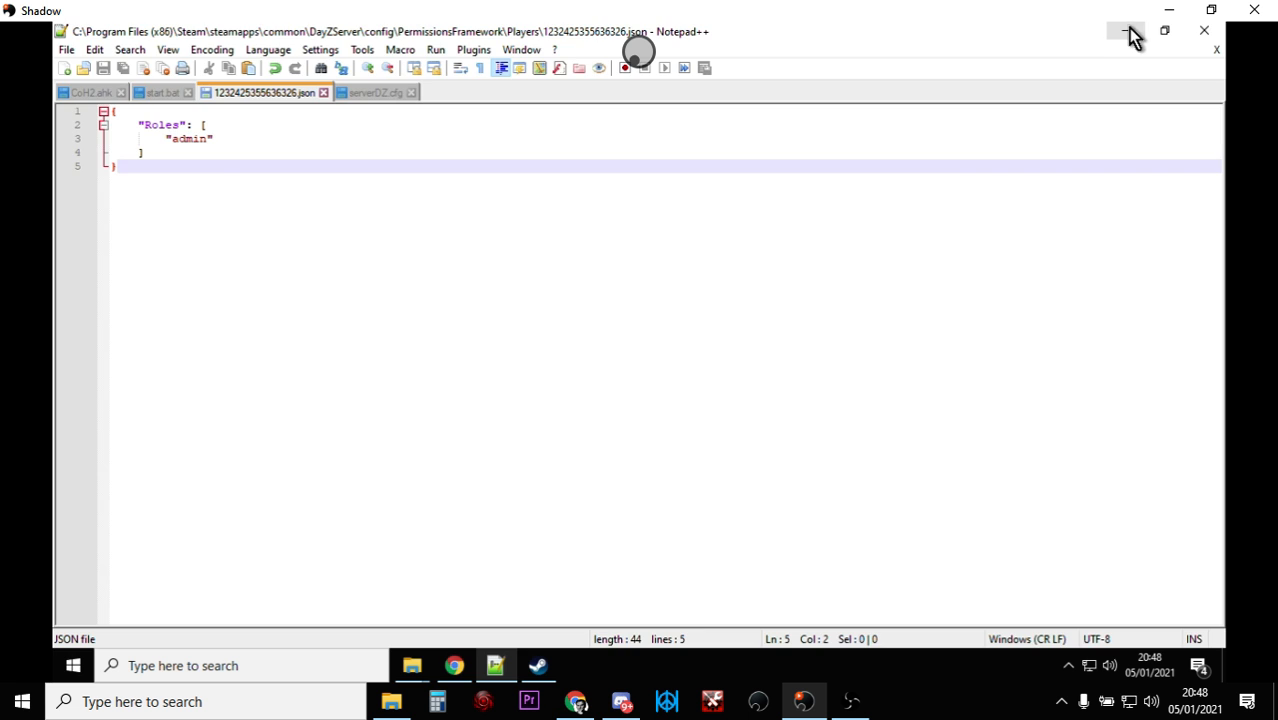
click(1130, 32)
click(1124, 42)
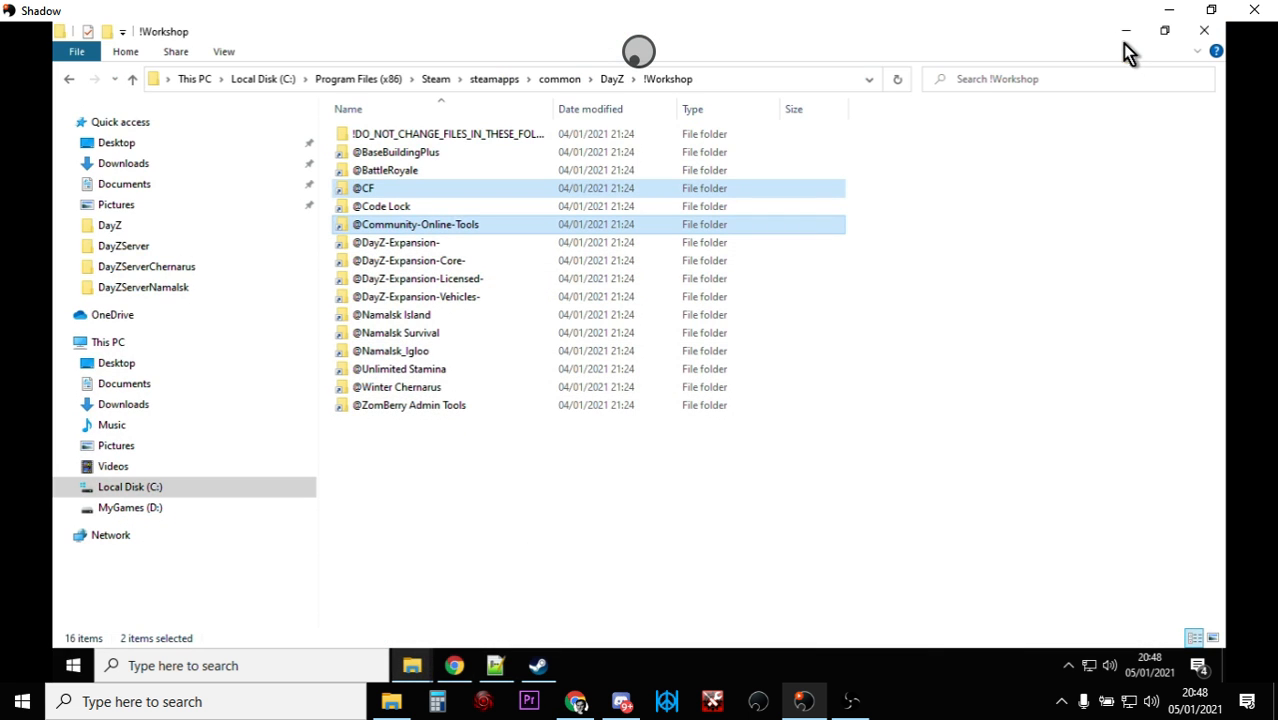
click(1135, 39)
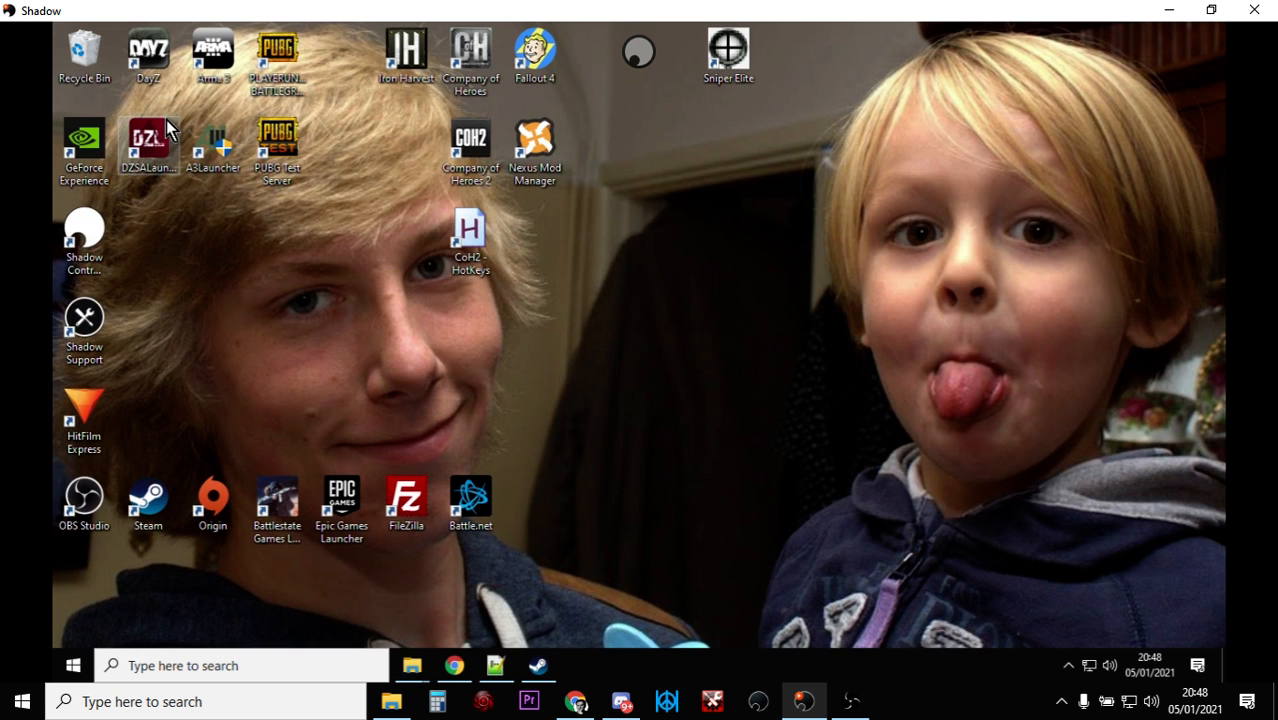
double_click(152, 62)
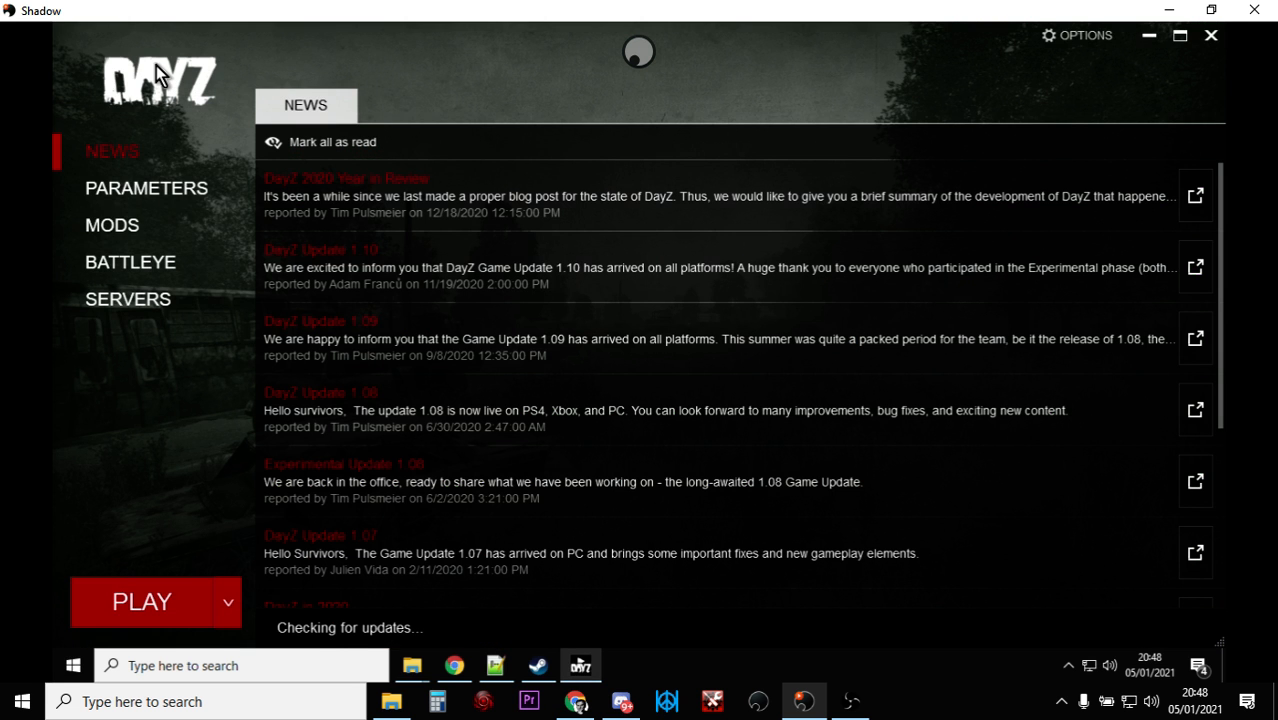
Check the loaded mods in the DayZ launcher and open the LAN server list.
click(132, 238)
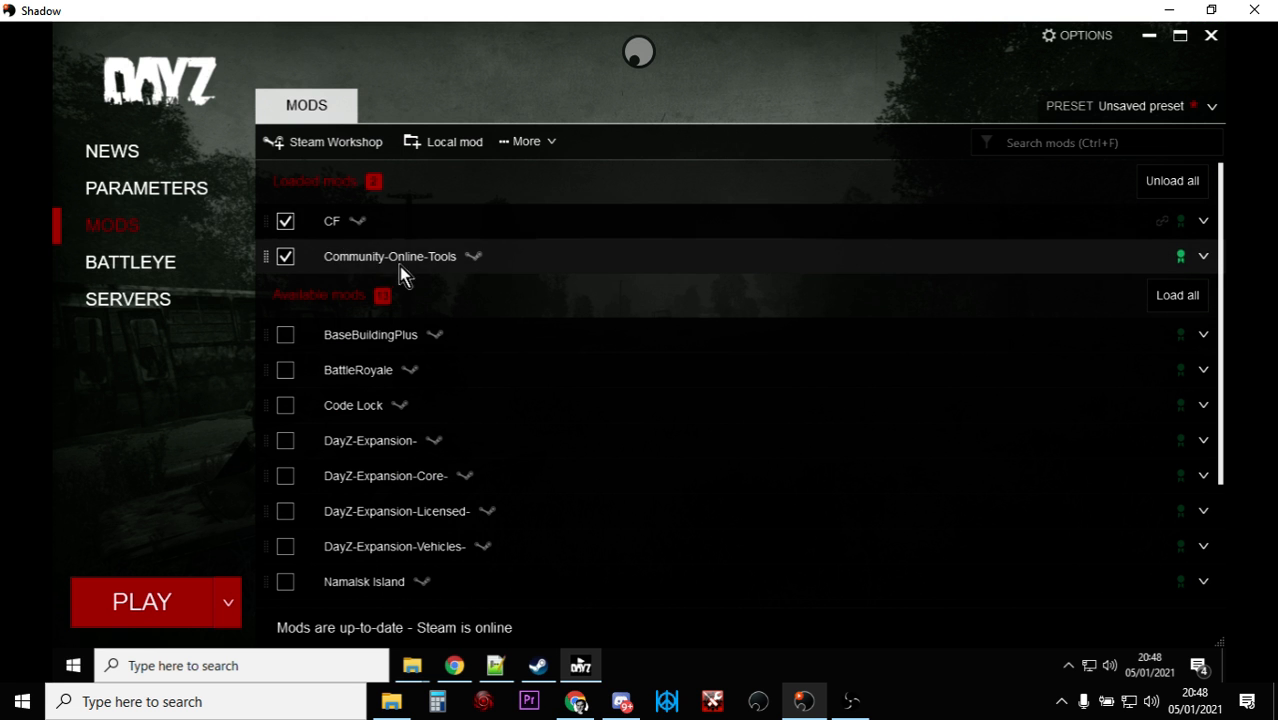
click(148, 305)
click(838, 105)
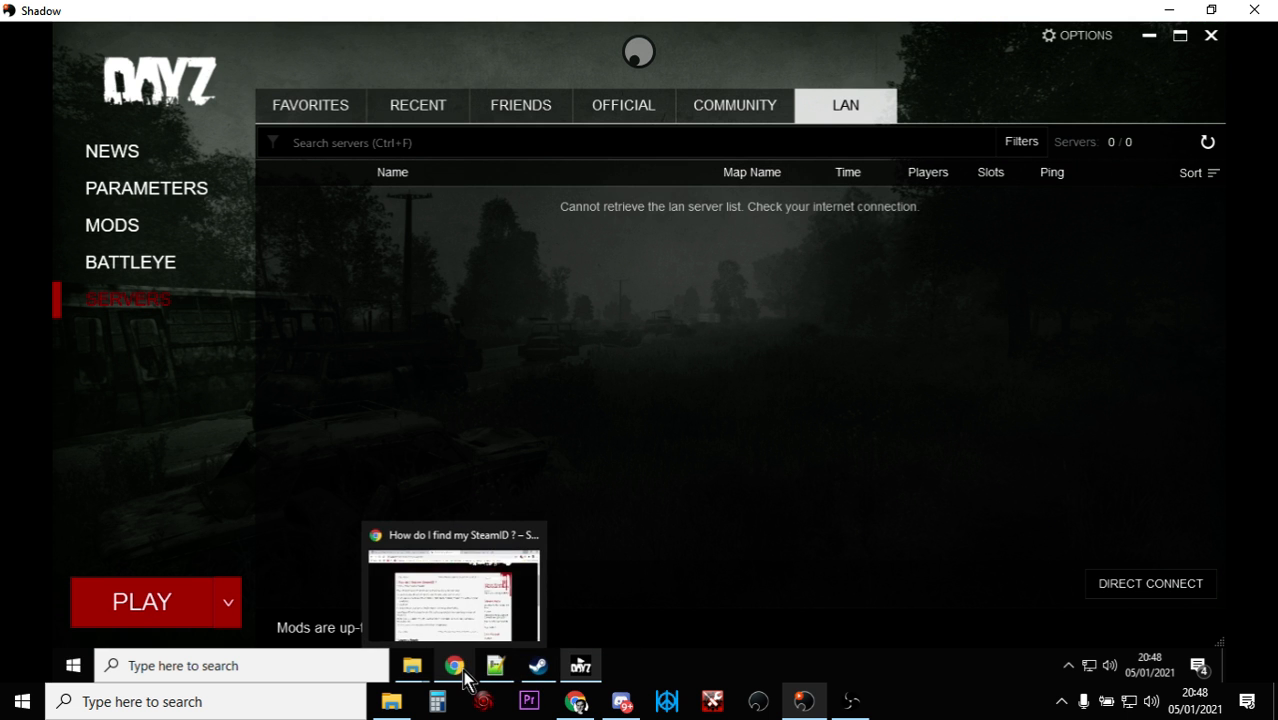
Run the start batch file from the DayZServer folder and bring up the server console.
mouse_move(501, 667)
mouse_move(412, 666)
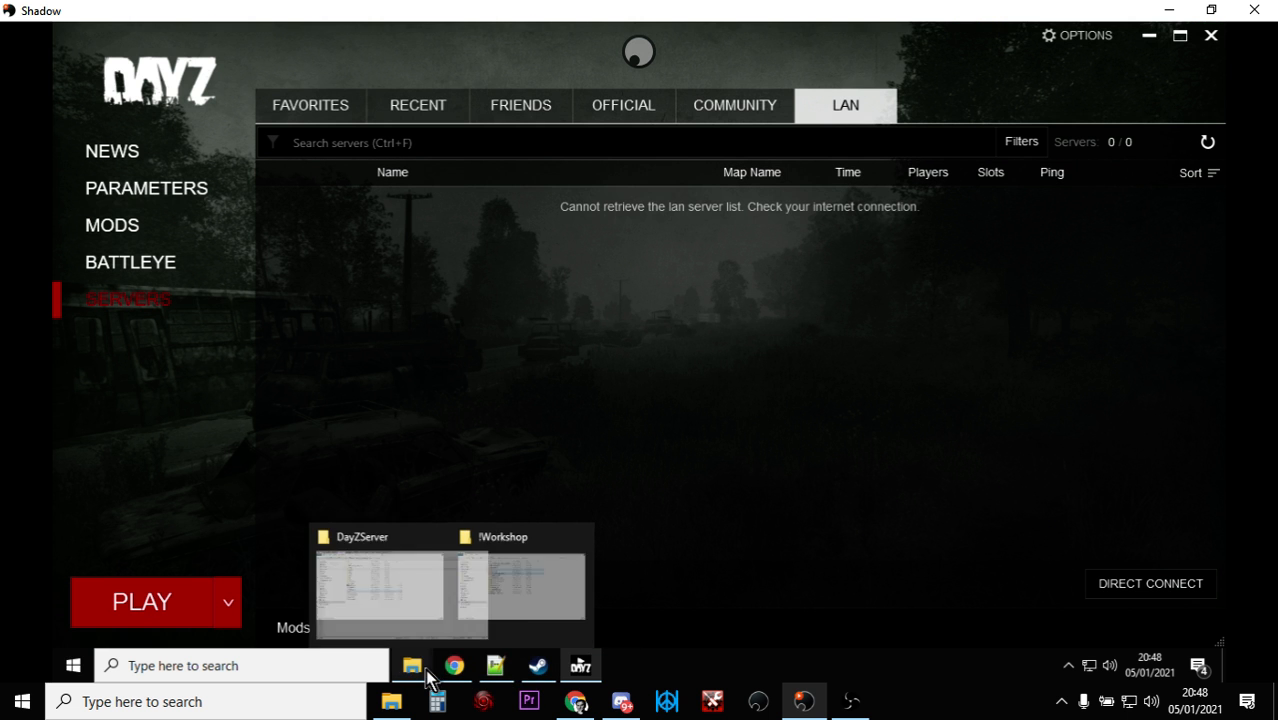
click(392, 616)
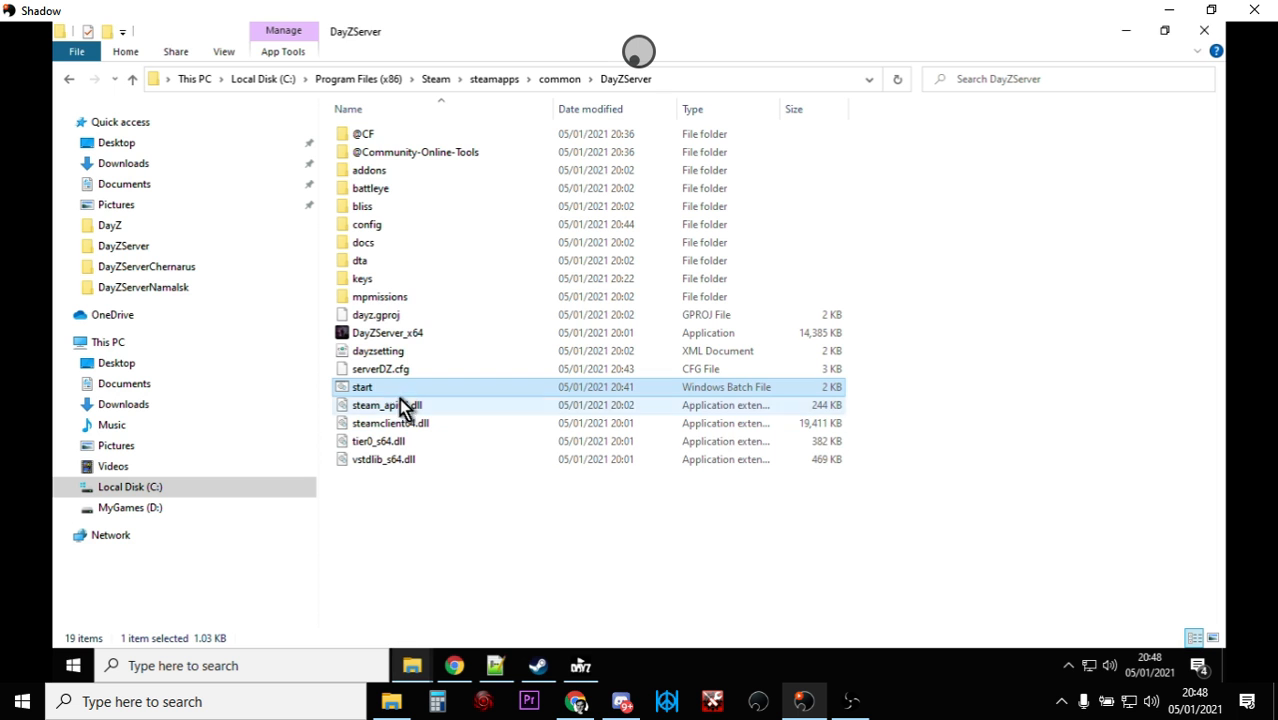
double_click(401, 387)
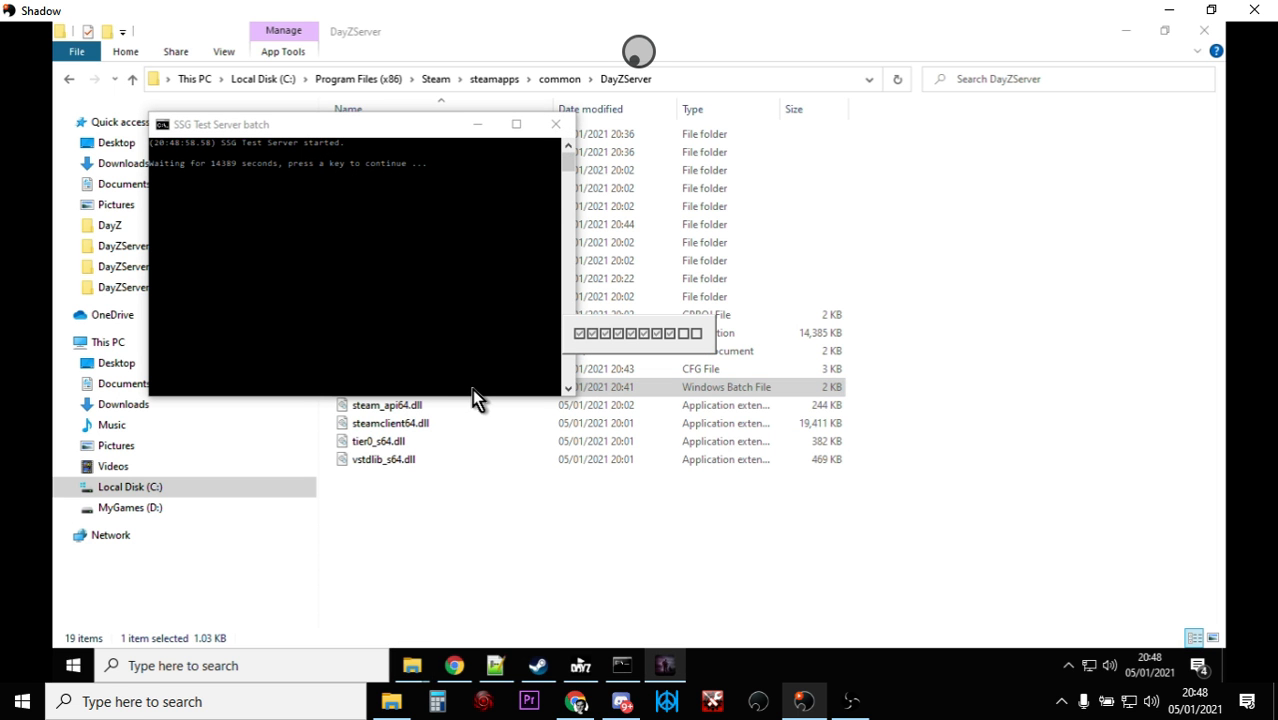
click(666, 667)
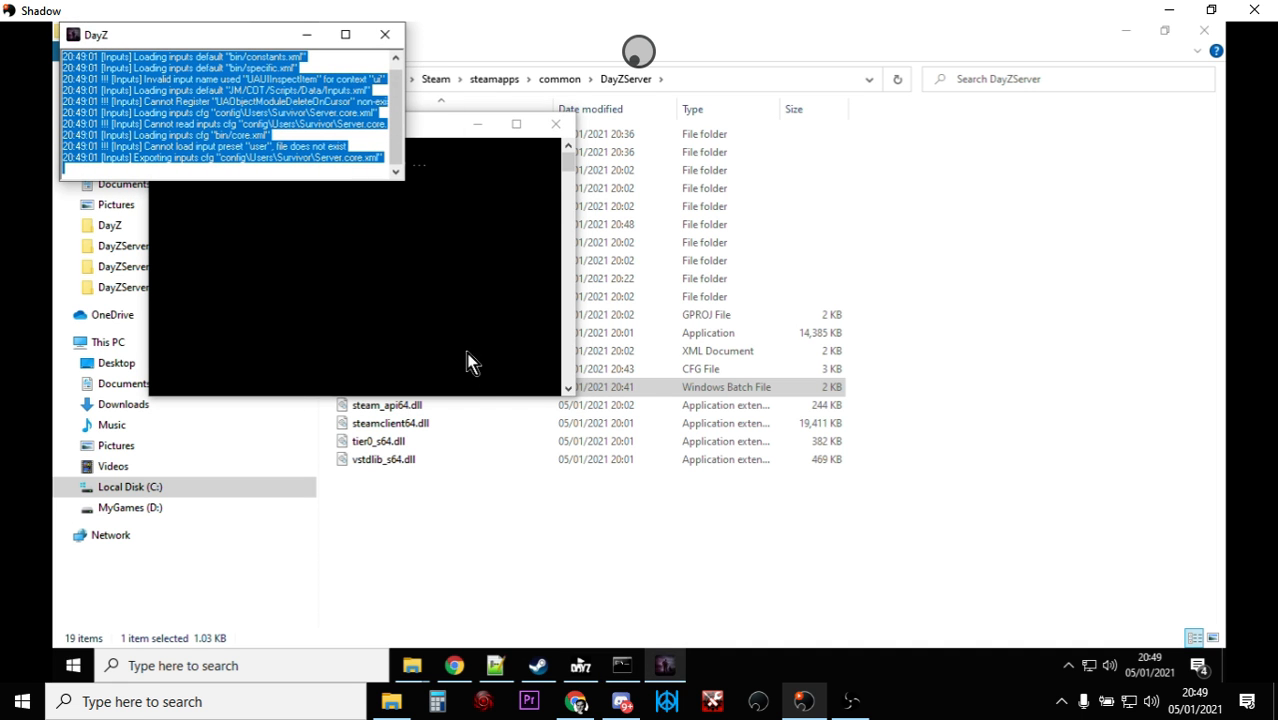
Refresh the launcher's LAN server list, review the content required to join SSG Test Server, and close the join dialog.
click(578, 665)
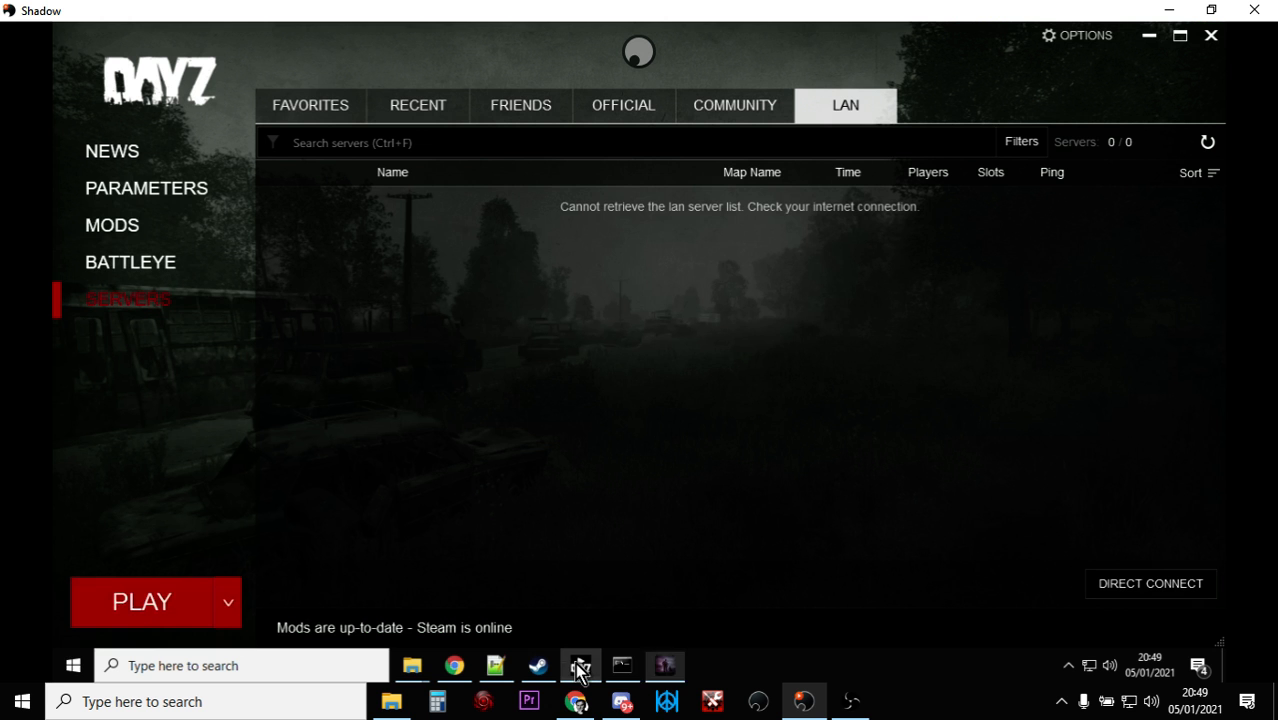
click(1207, 143)
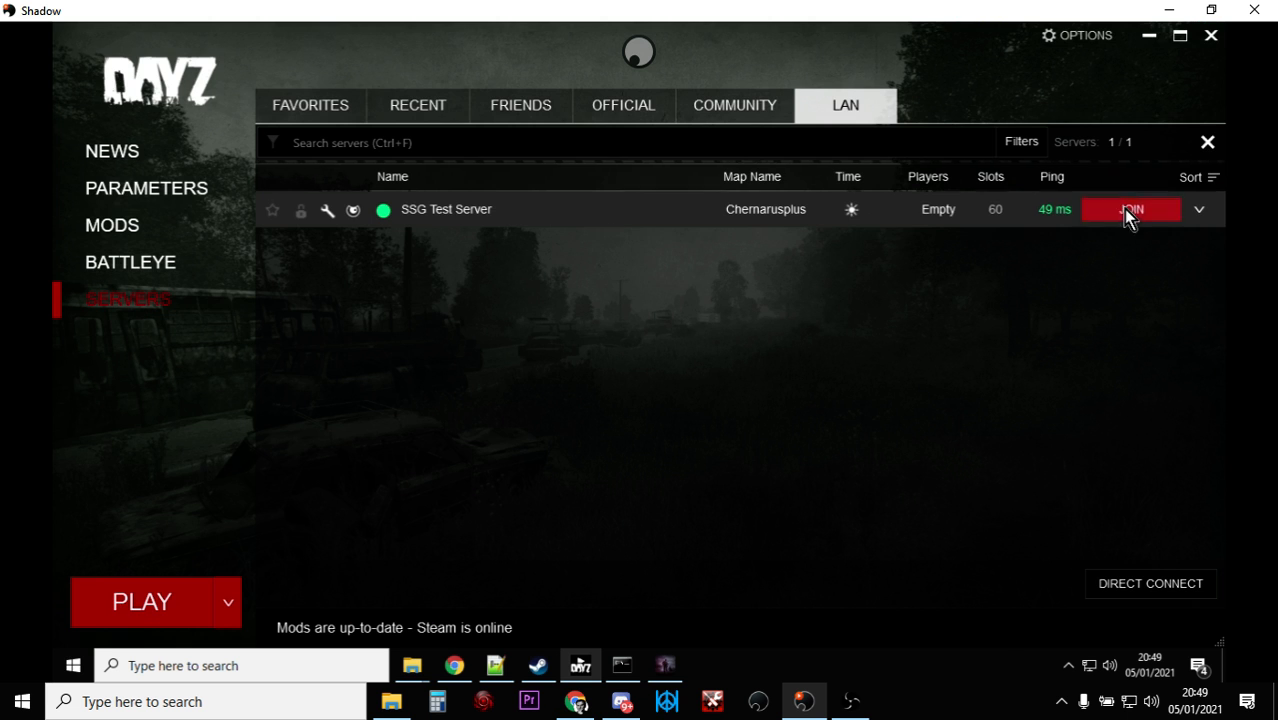
click(1127, 211)
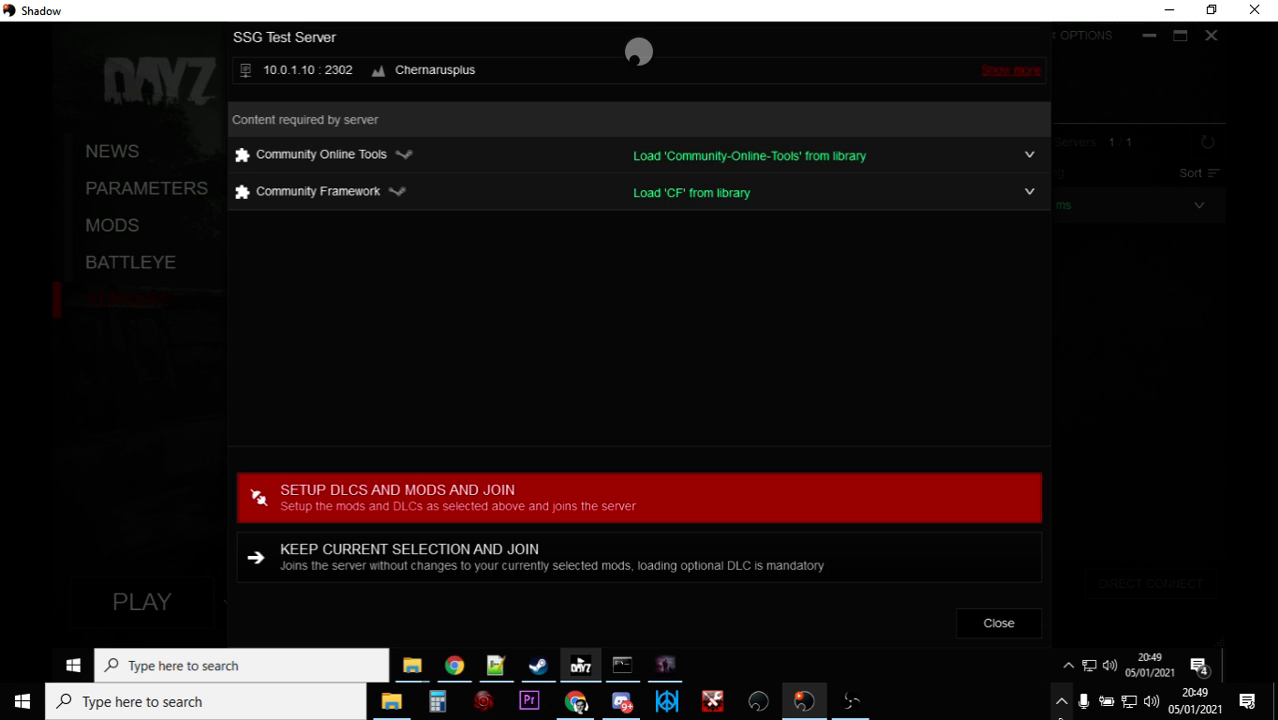
click(1003, 630)
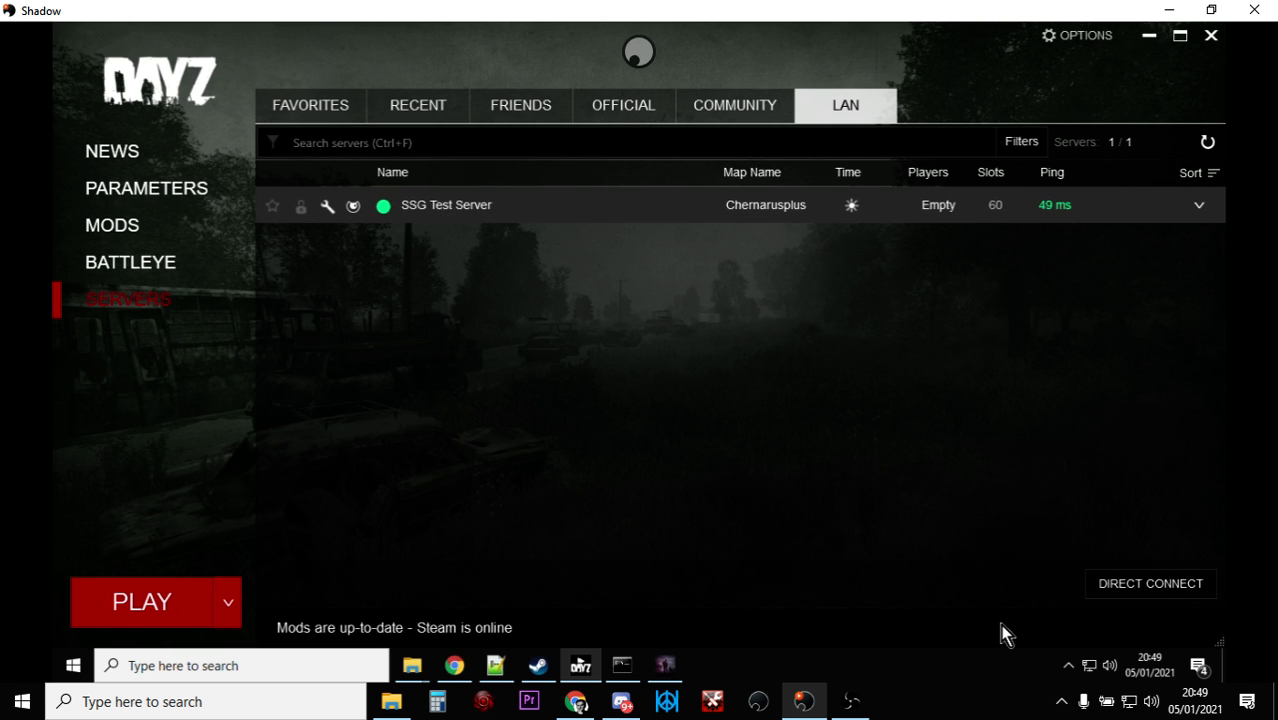